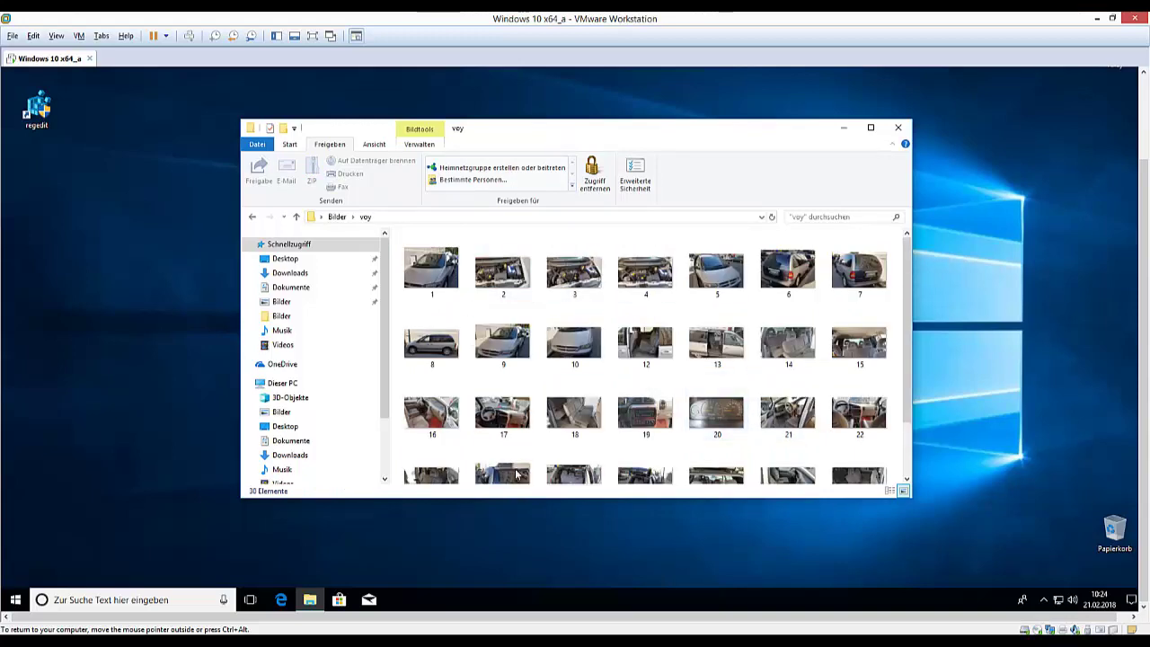
Go up from the voy subfolder to Bilder and examine how the picture and video thumbnails load throughout the folder
scroll(616, 431, down, 1)
scroll(623, 385, up, 1)
click(336, 216)
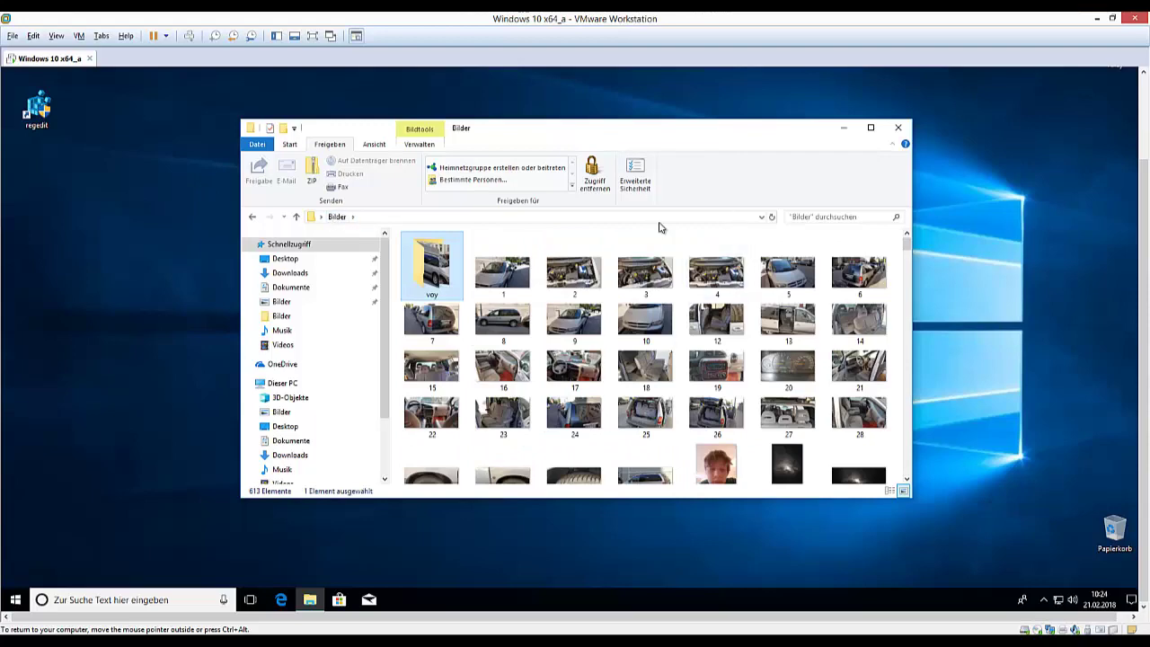
scroll(700, 368, down, 10)
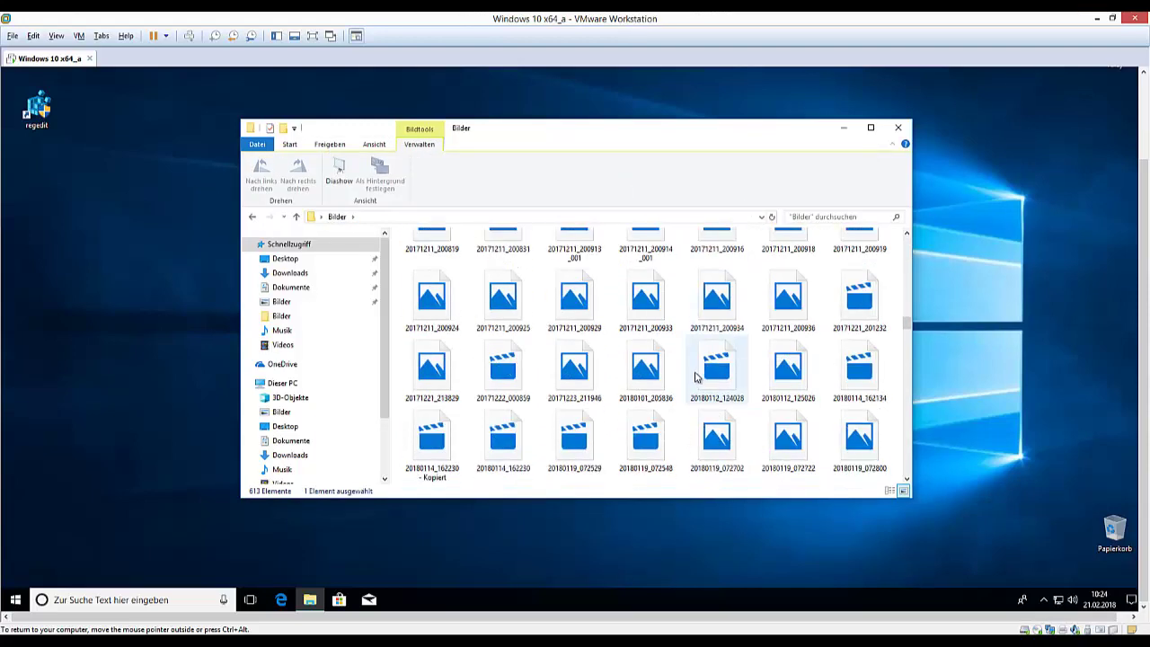
scroll(696, 377, down, 3)
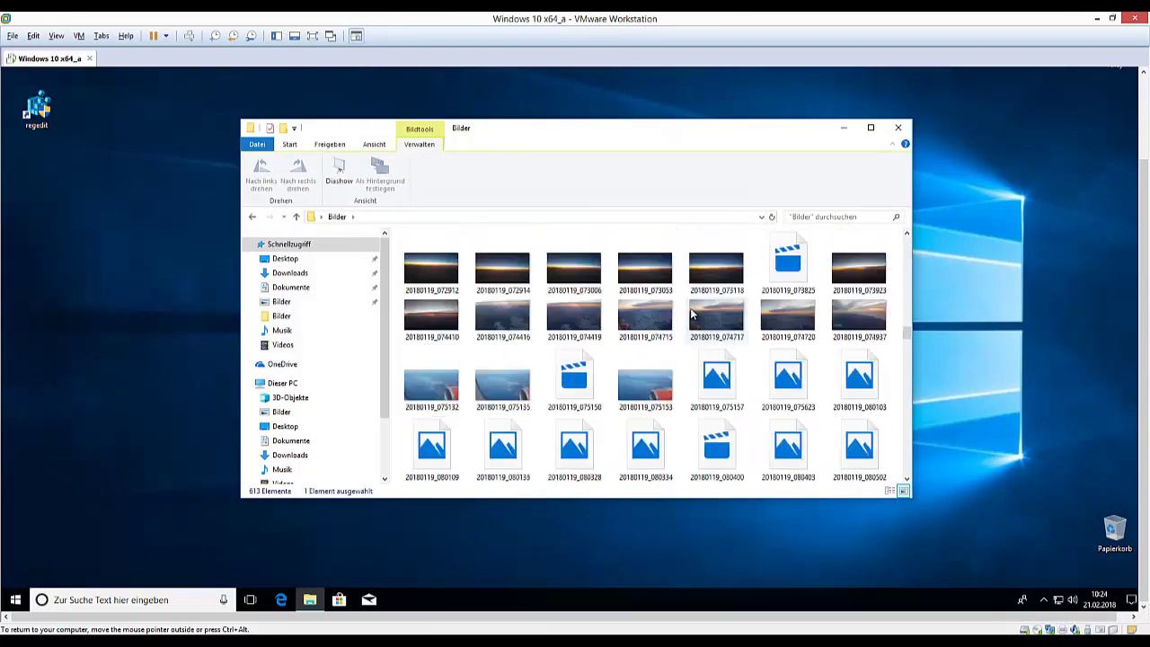
scroll(697, 359, down, 10)
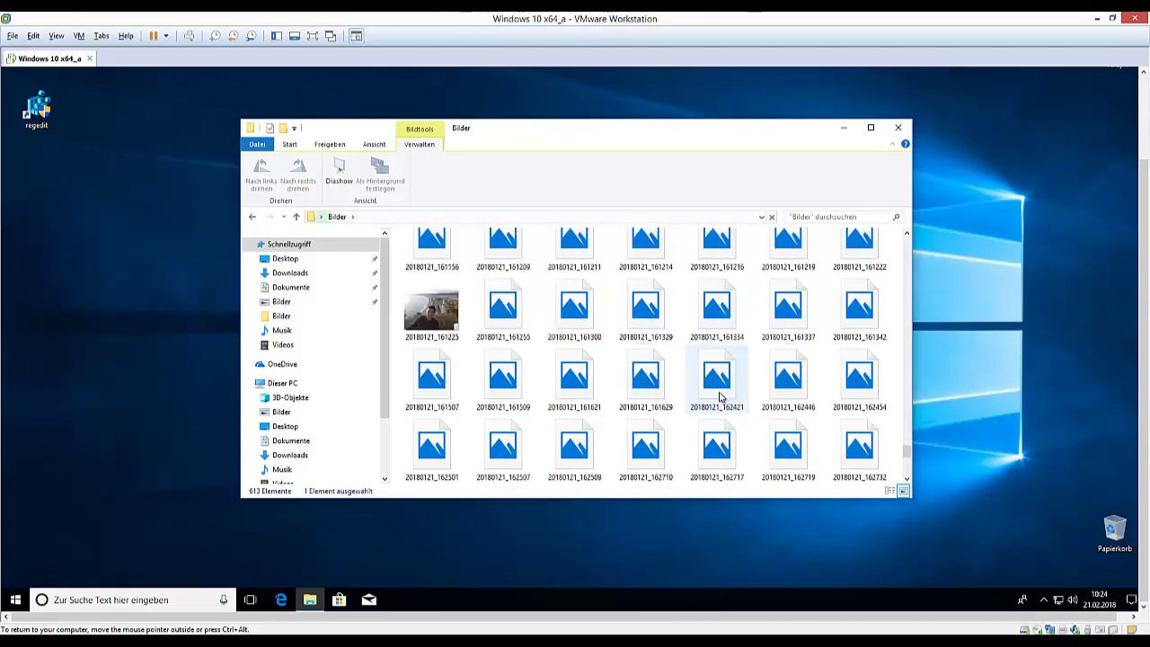
scroll(701, 382, up, 10)
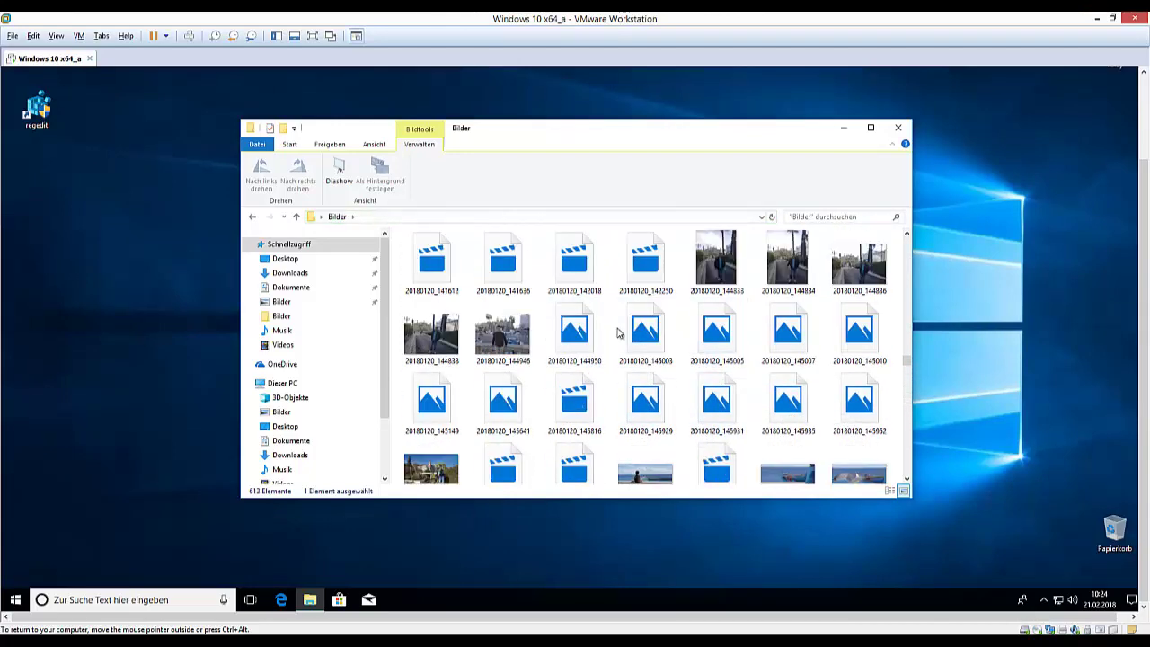
scroll(629, 324, up, 10)
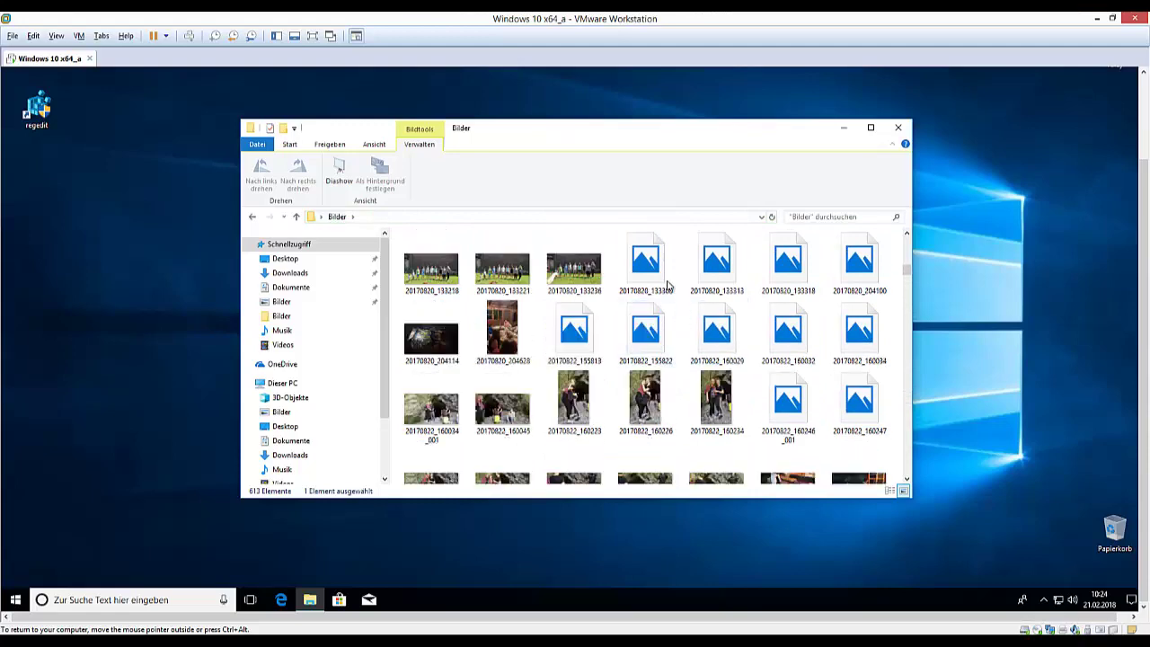
scroll(667, 286, up, 5)
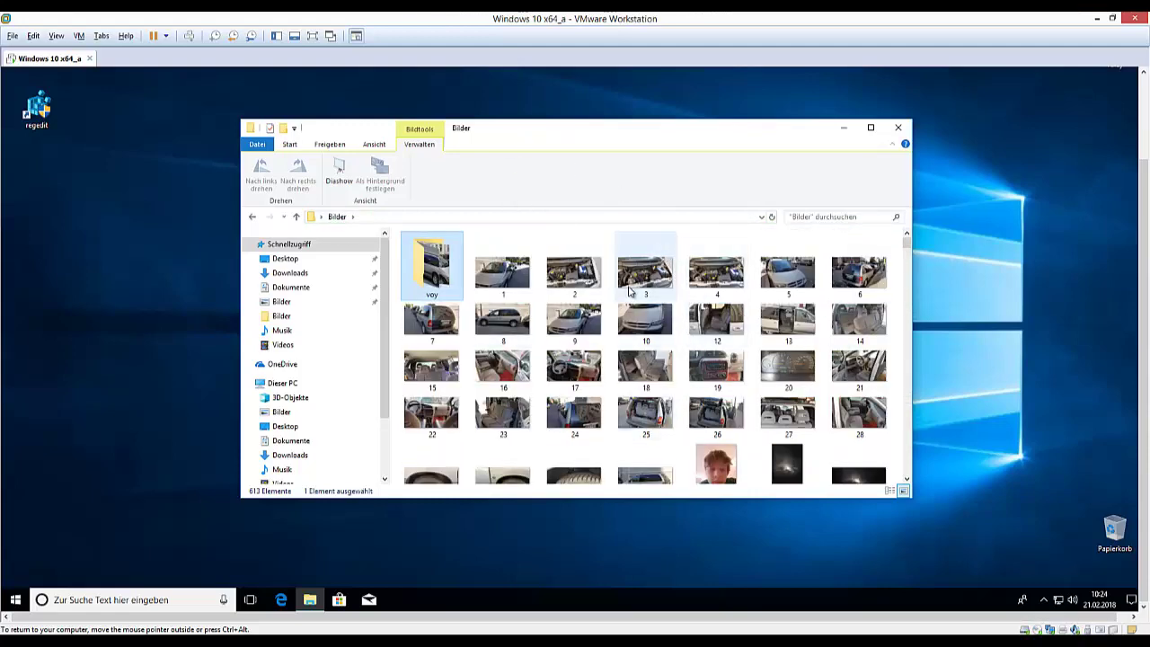
mouse_move(630, 291)
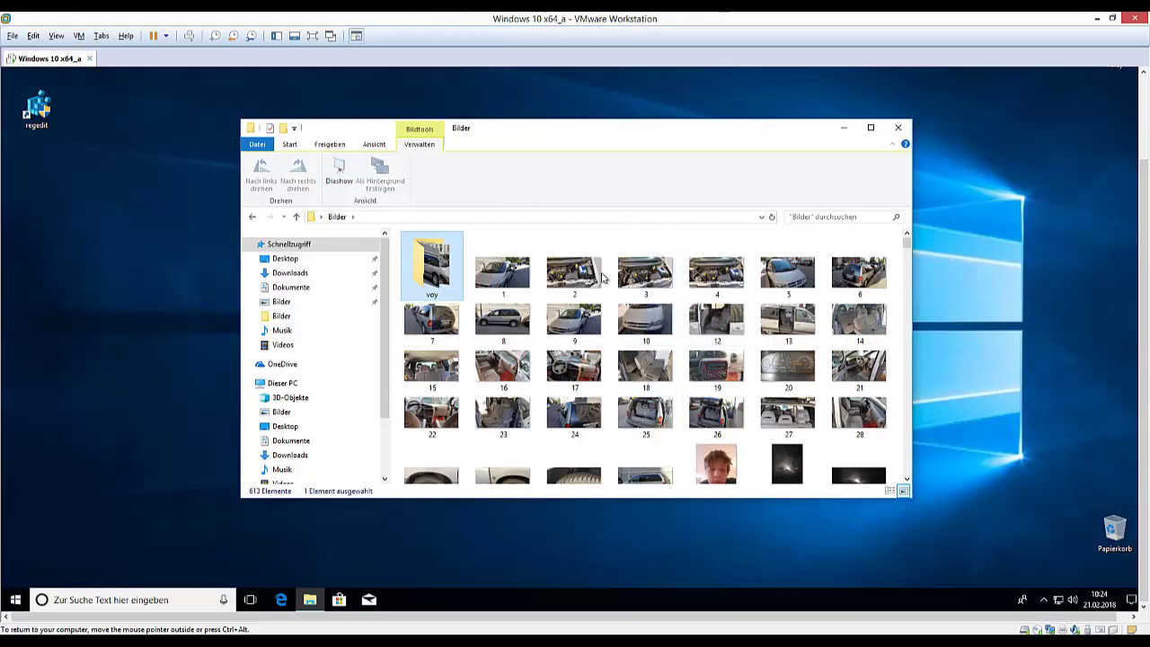
Shift the folder window aside and open the user folder under Benutzer on drive LOL (C:)
drag(580, 144, 632, 125)
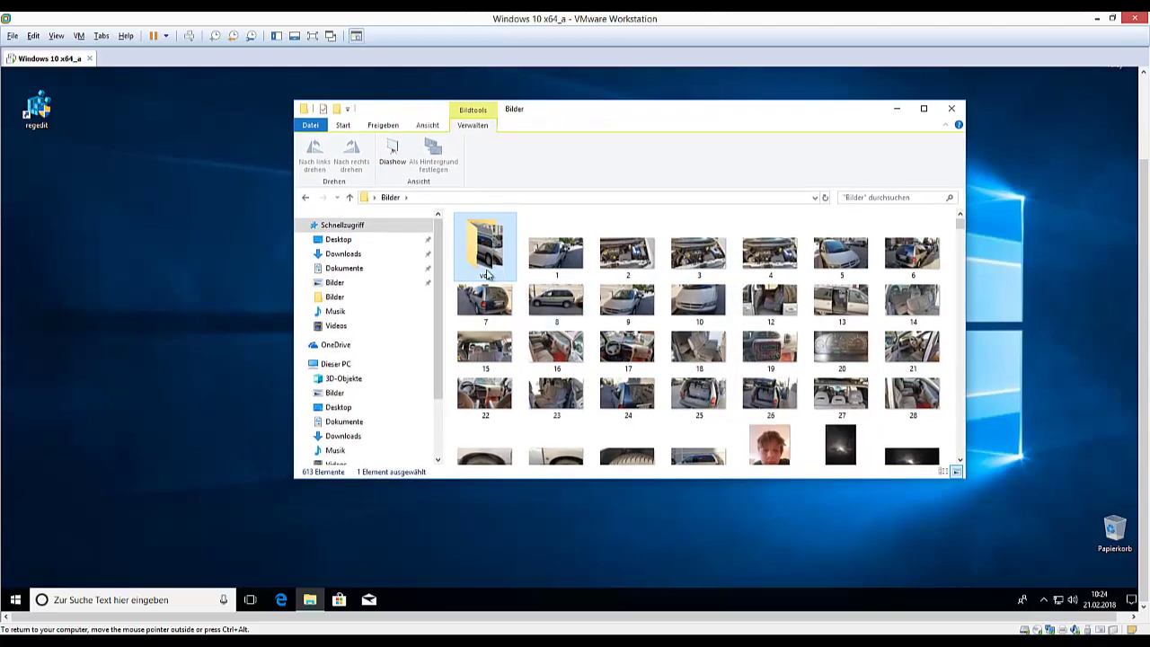
scroll(422, 359, down, 2)
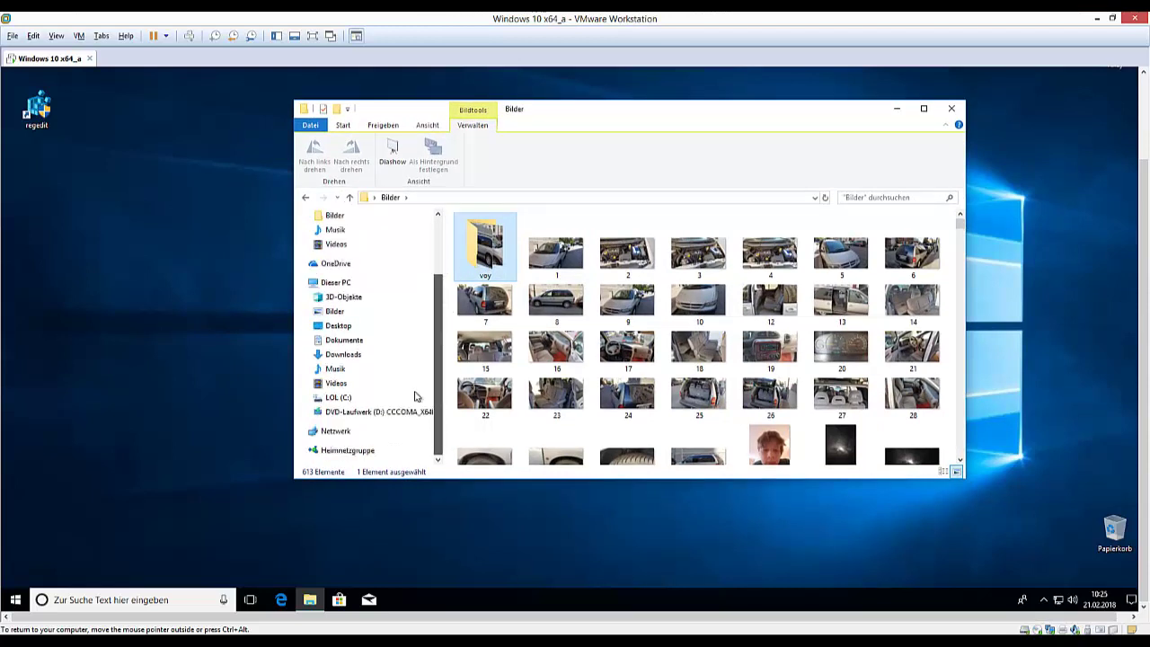
click(307, 398)
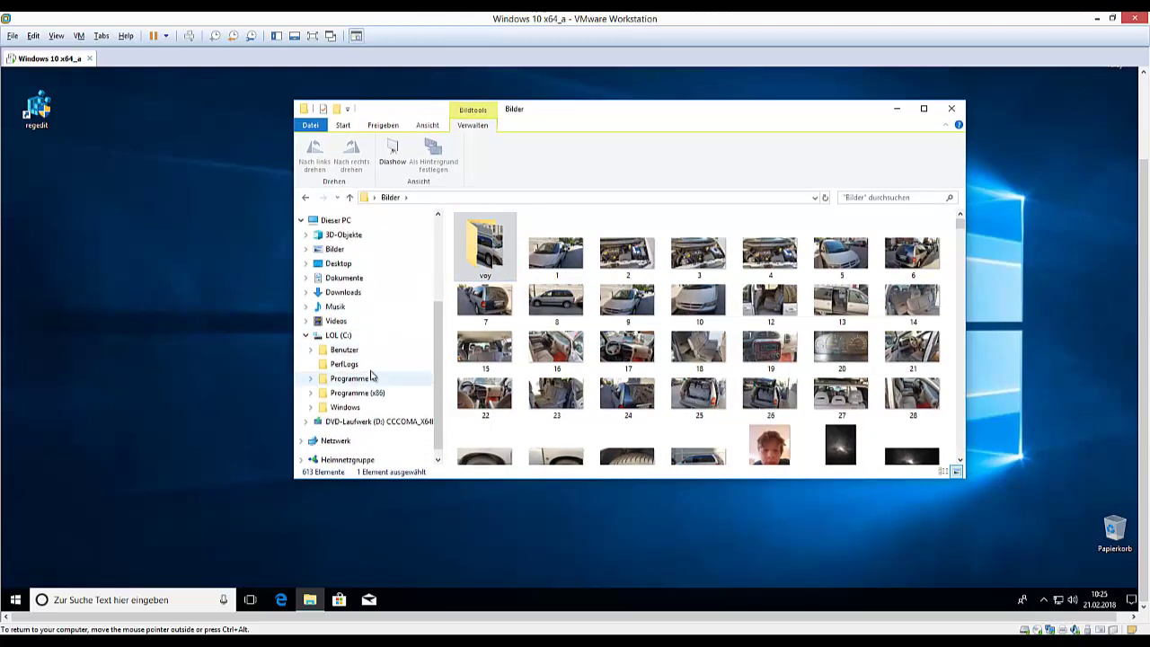
click(311, 353)
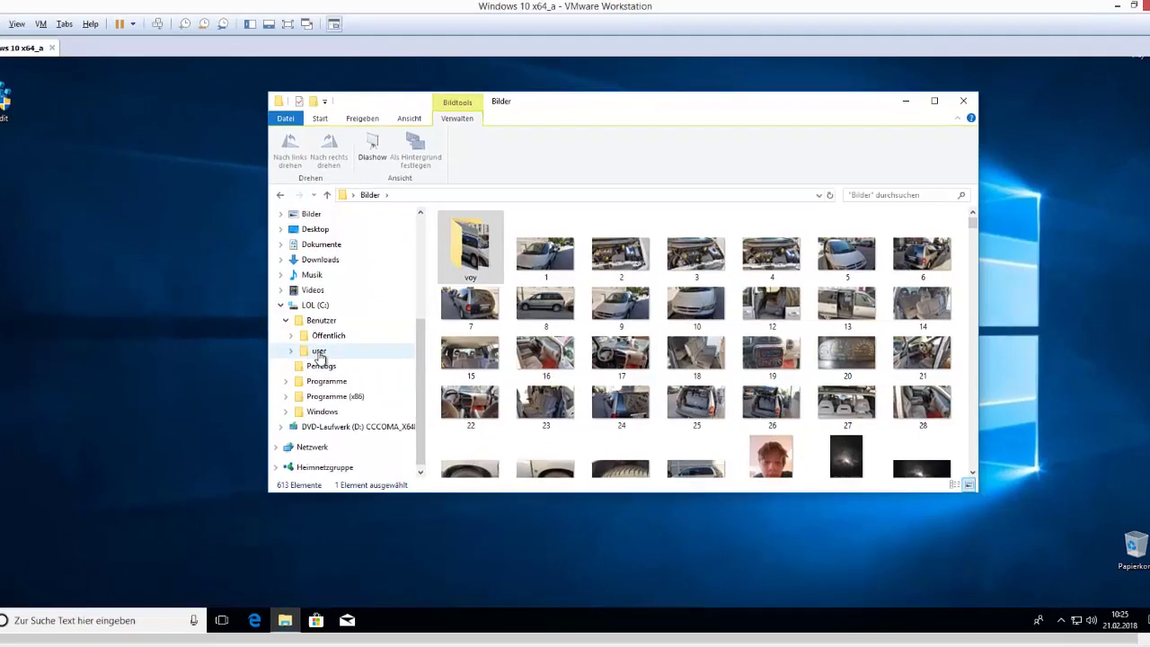
click(318, 351)
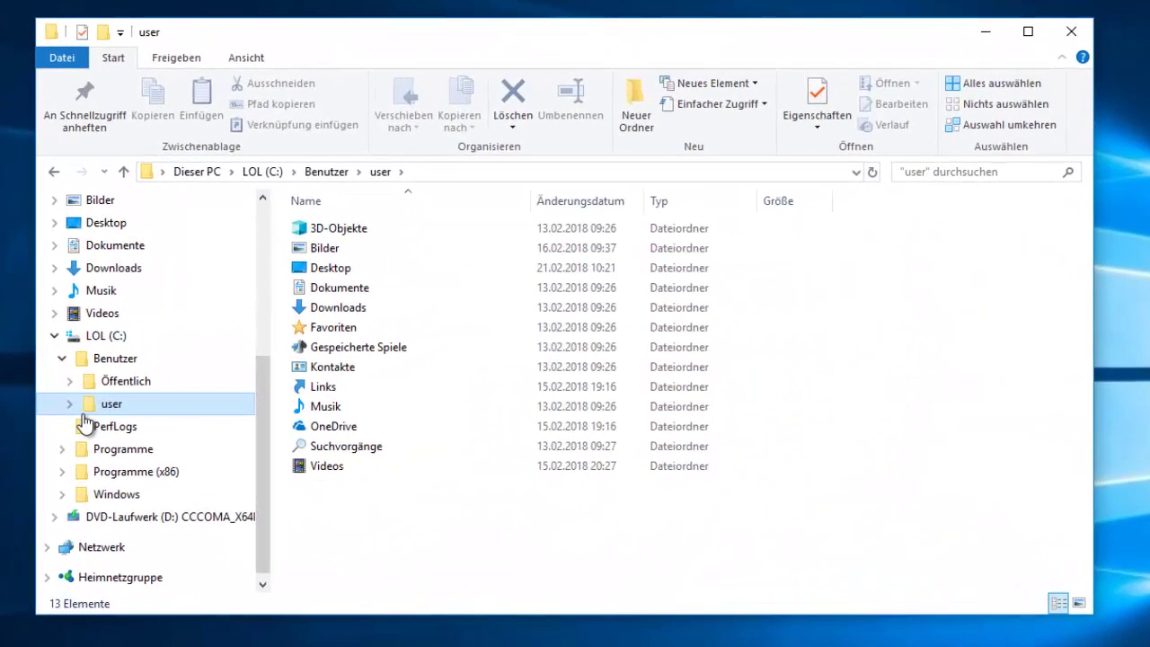
Go to the hidden AppData folder by extending the current path with /appdata
click(444, 172)
click(443, 172)
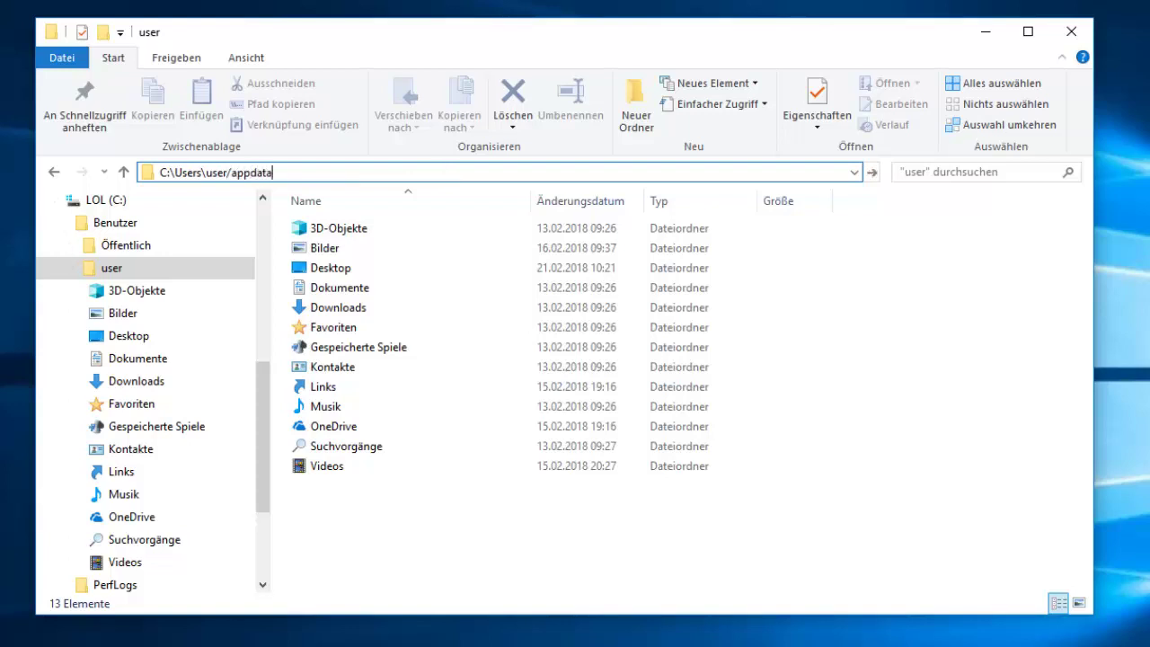
text(/appdata)
key(Return)
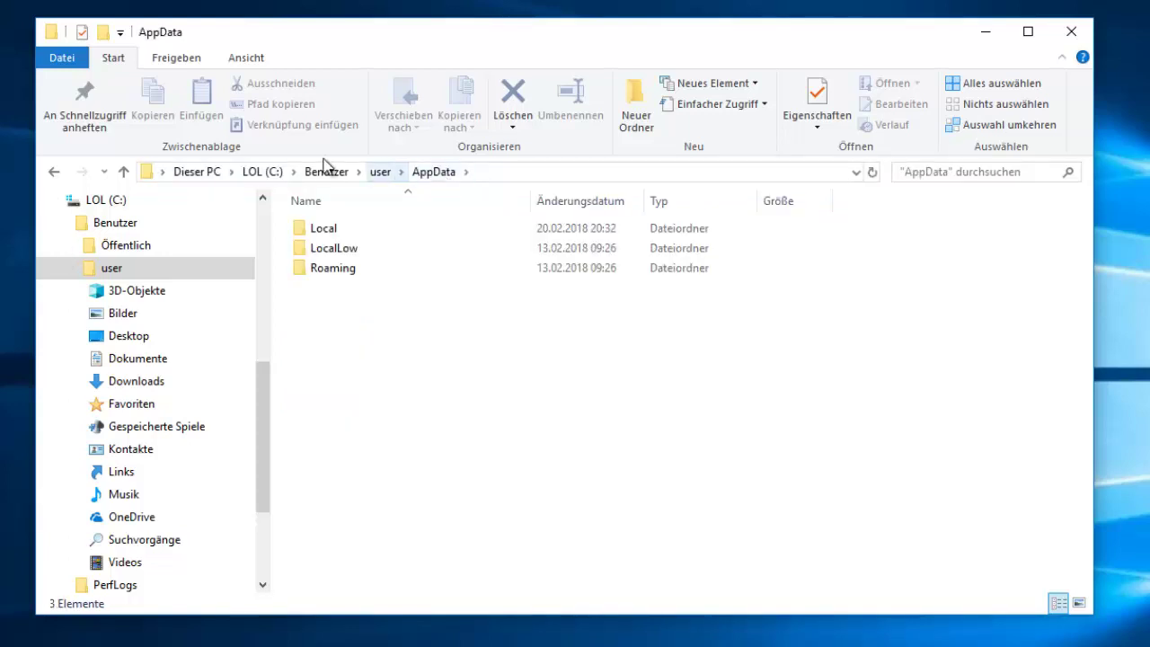
Open the Explorer cache folder inside AppData under Local, Microsoft, Windows
click(496, 176)
double_click(331, 232)
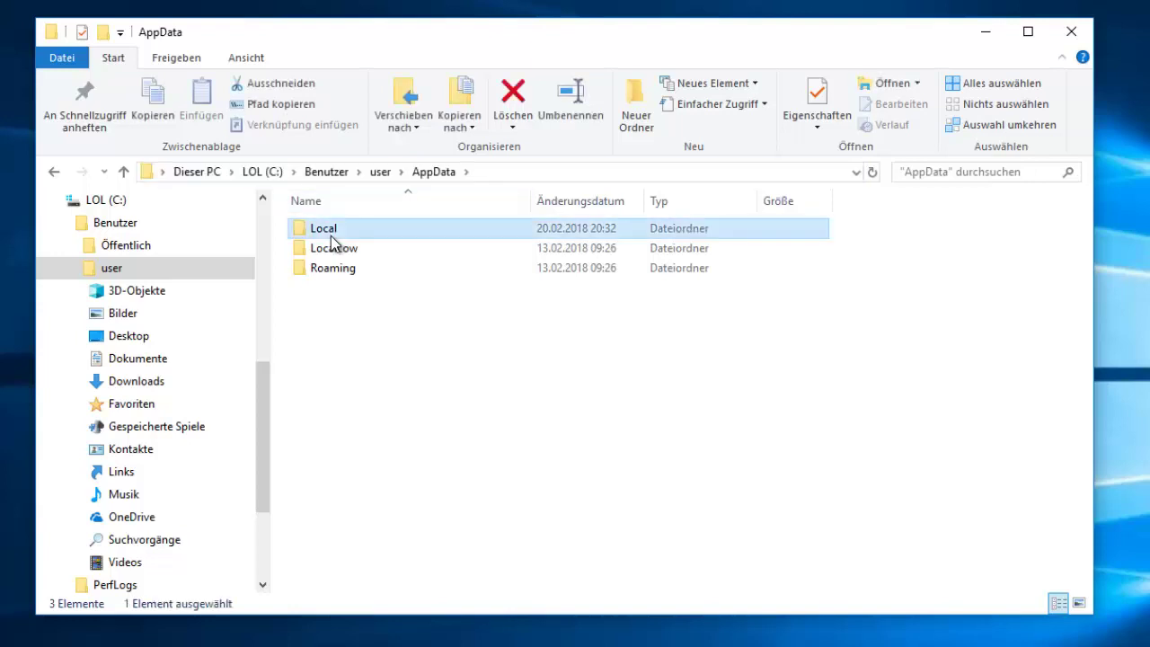
double_click(349, 313)
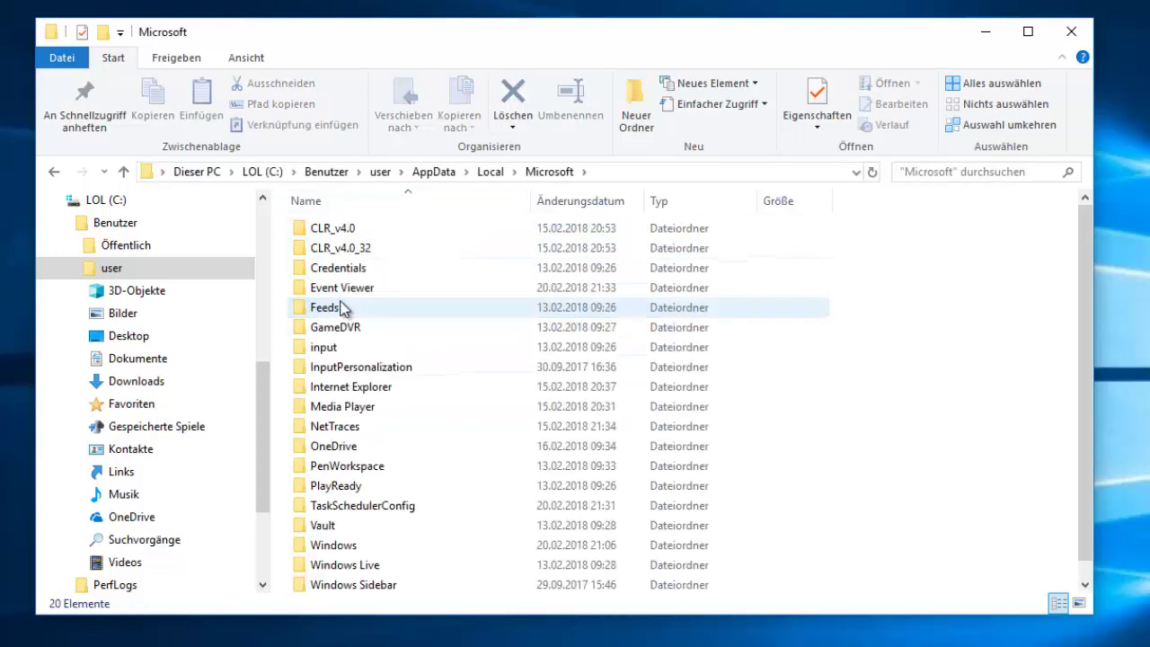
click(344, 548)
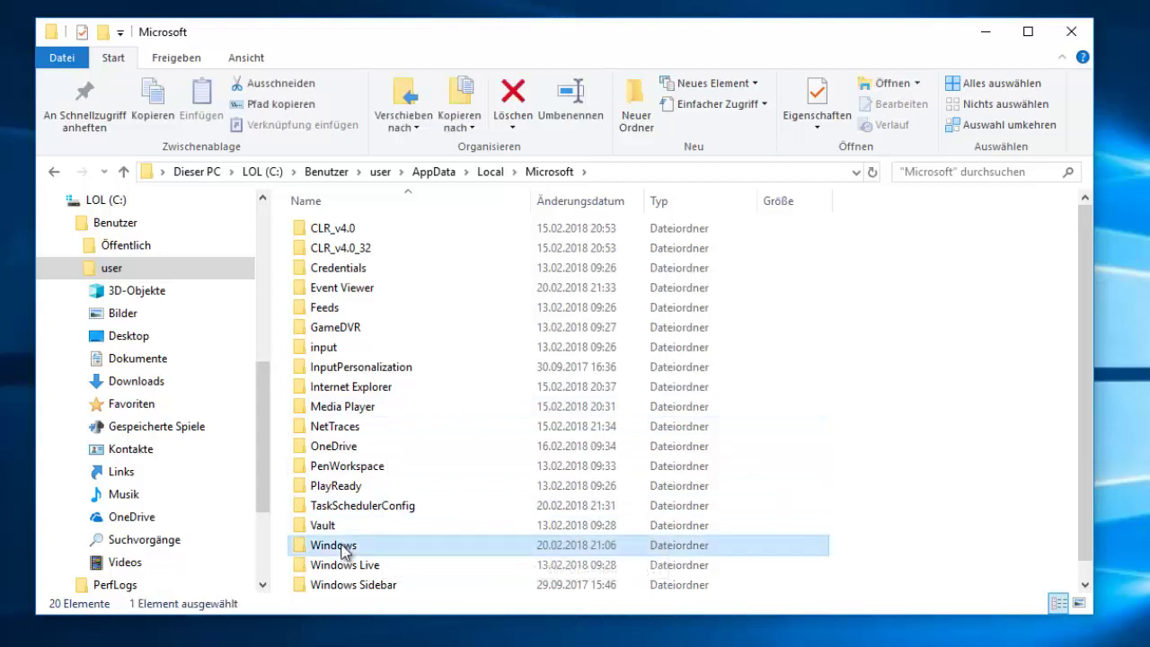
double_click(341, 548)
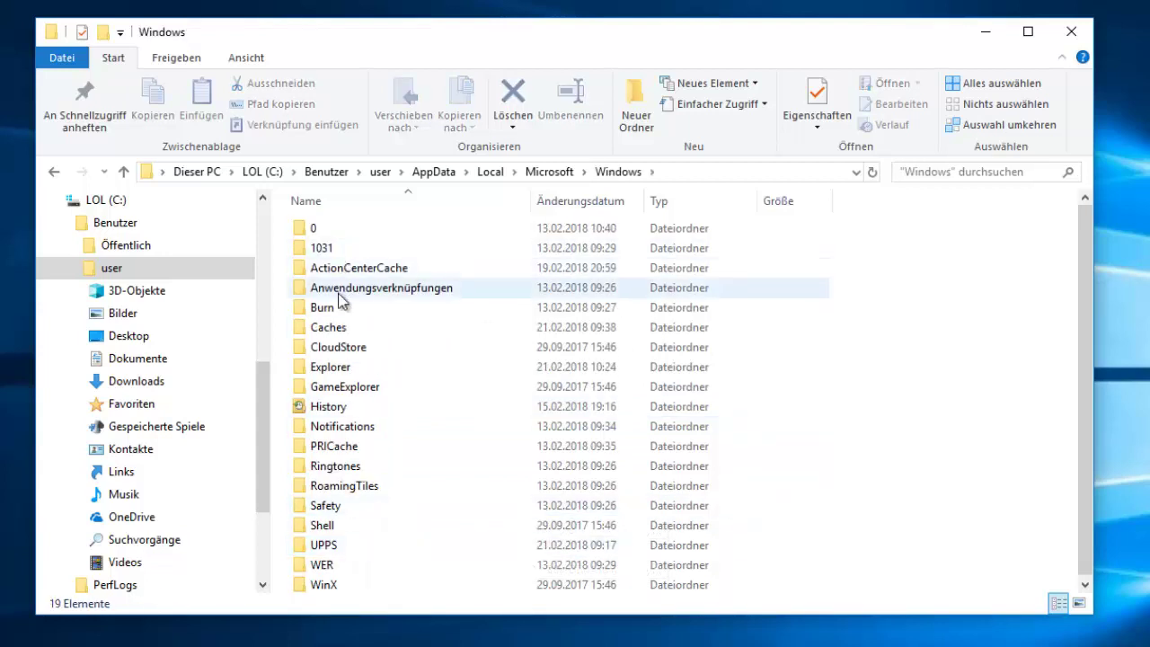
double_click(321, 368)
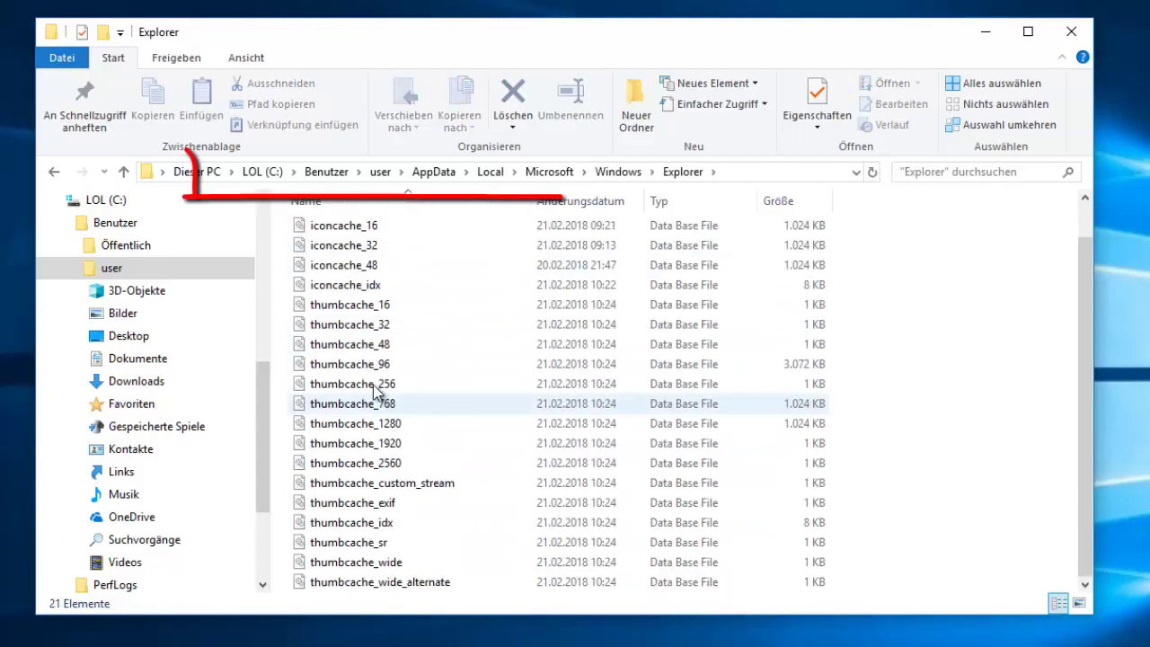
Select the thumbcache_96 file and examine the list of iconcache and thumbcache database files
click(332, 364)
scroll(431, 386, up, 1)
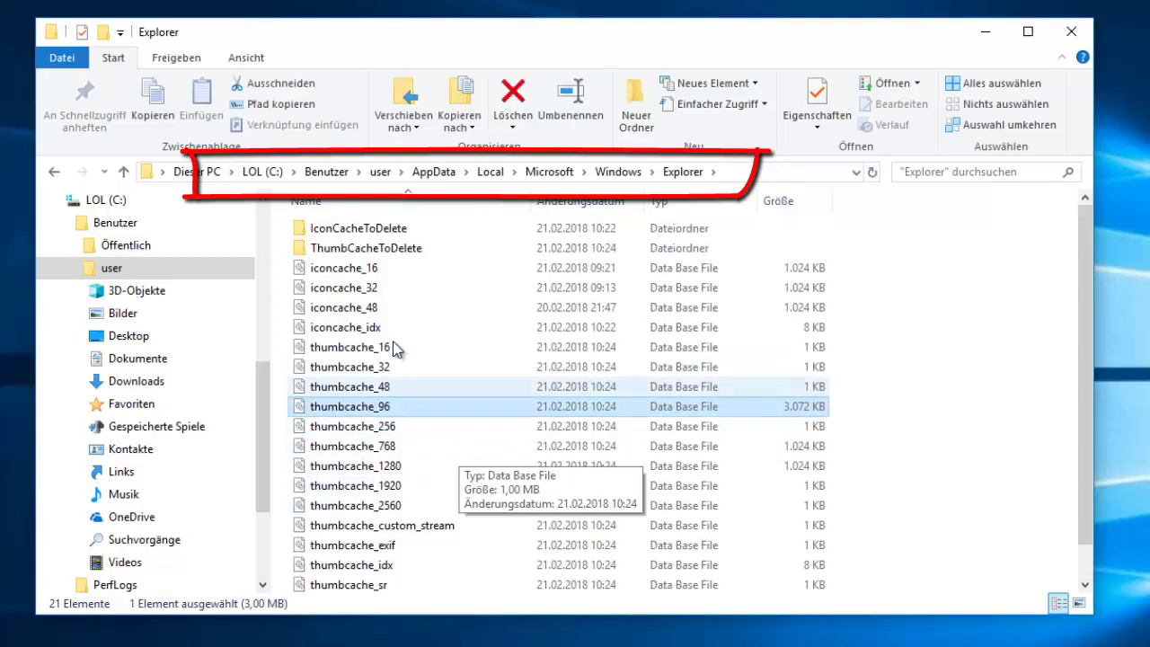
scroll(413, 386, down, 1)
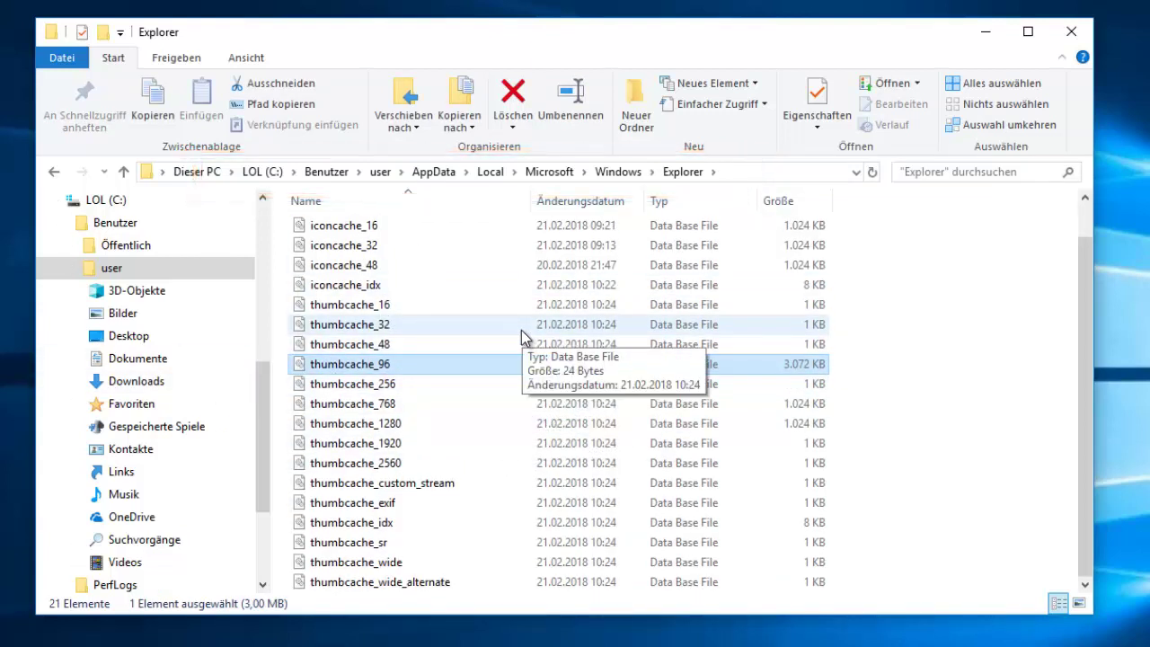
scroll(457, 278, up, 1)
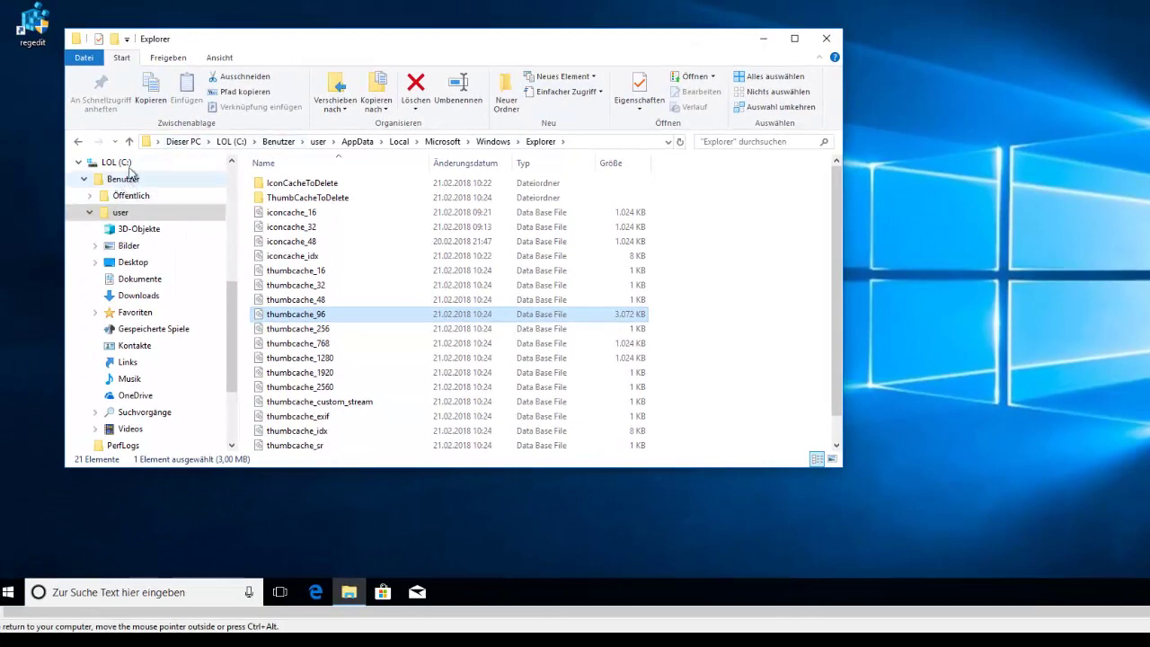
Close the cache folder, open the Bilder folder from the desktop and reposition its window
click(830, 45)
double_click(615, 95)
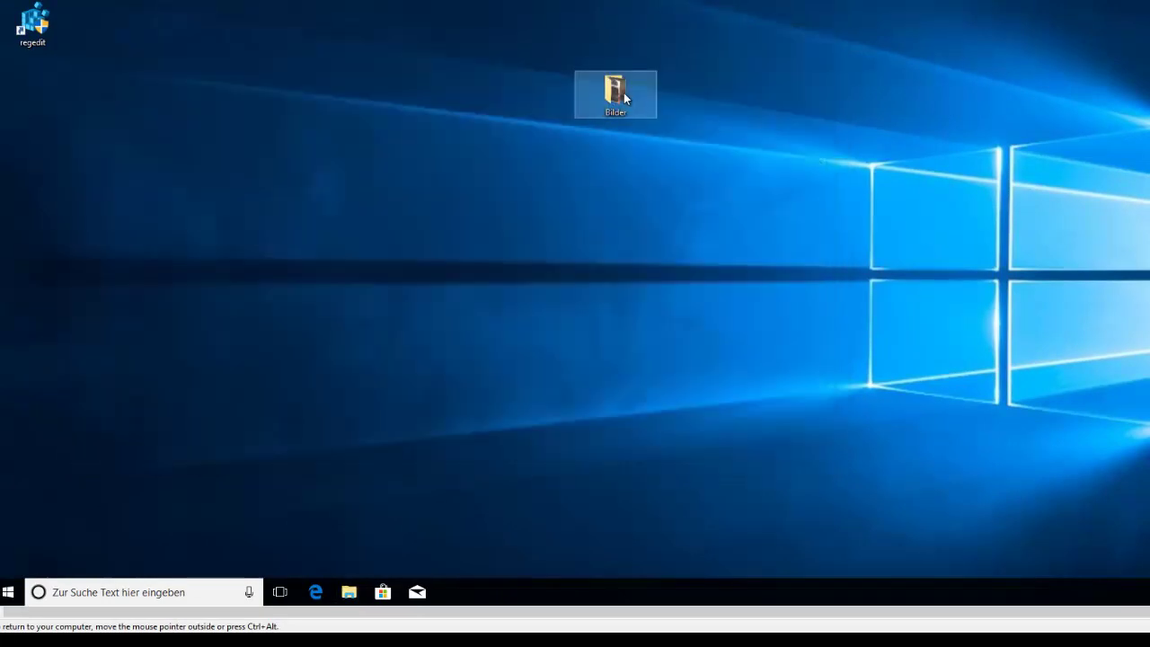
scroll(692, 285, up, 10)
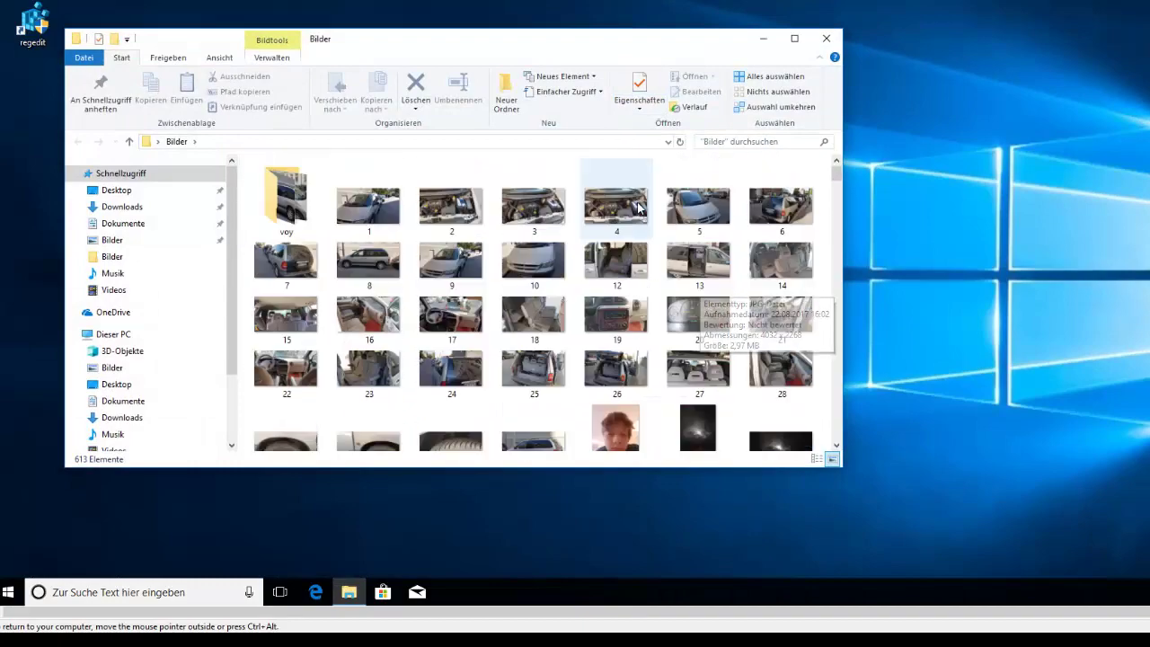
drag(644, 51, 884, 44)
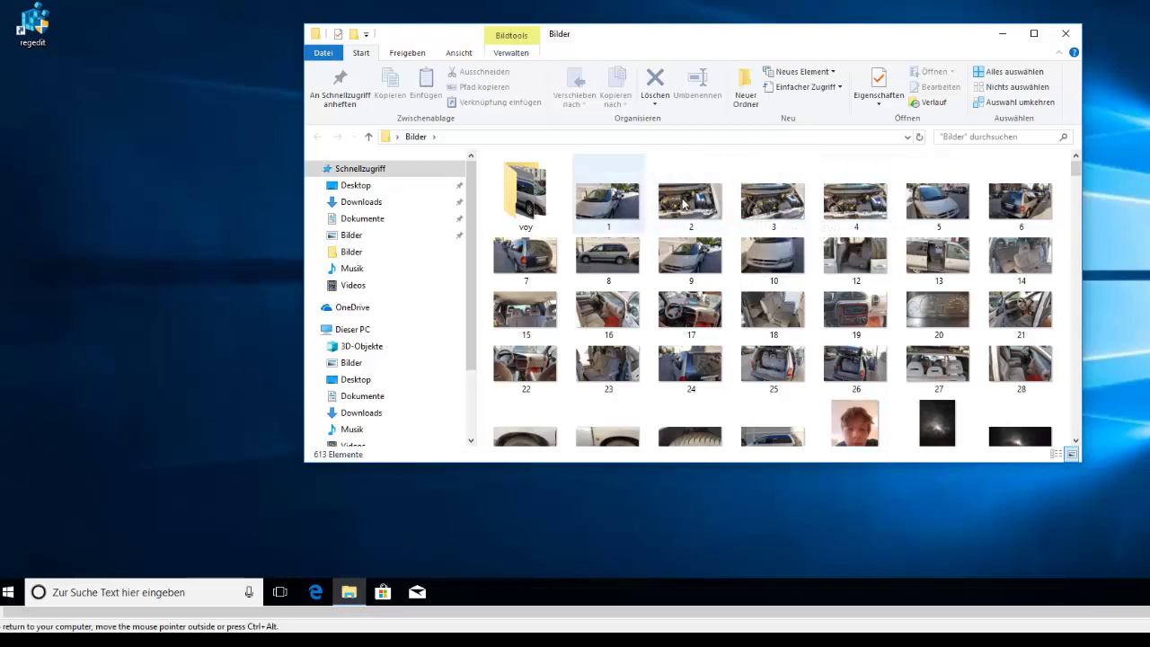
Check the thumbnails in the voy subfolder and back in Bilder, and close the folder window
double_click(526, 192)
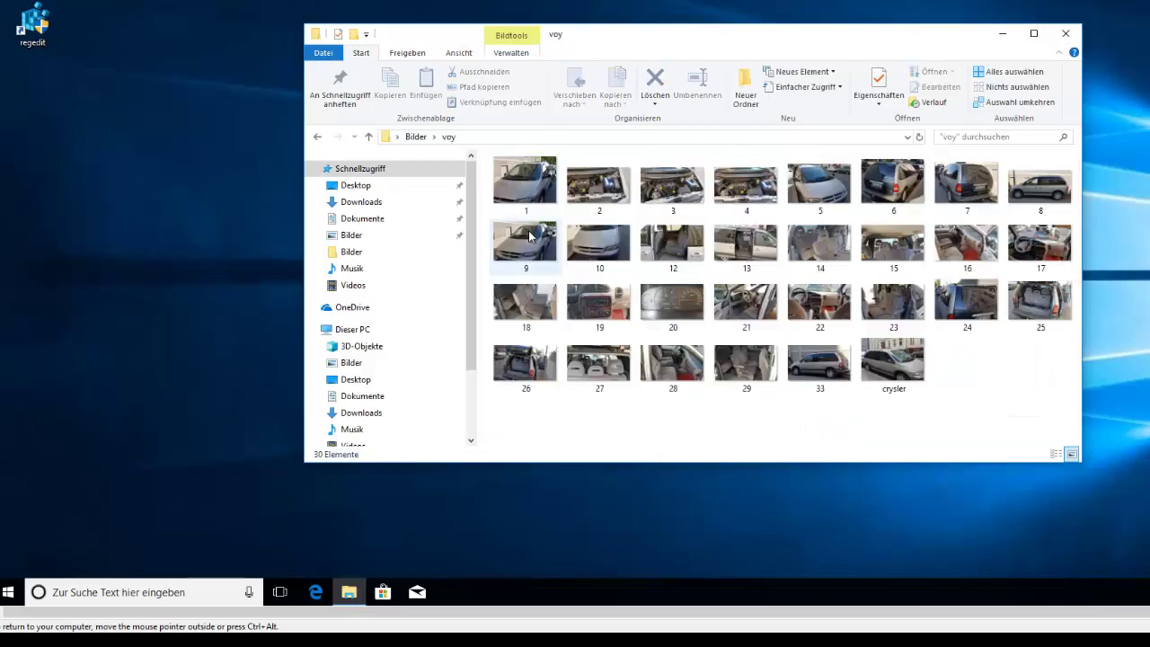
click(320, 138)
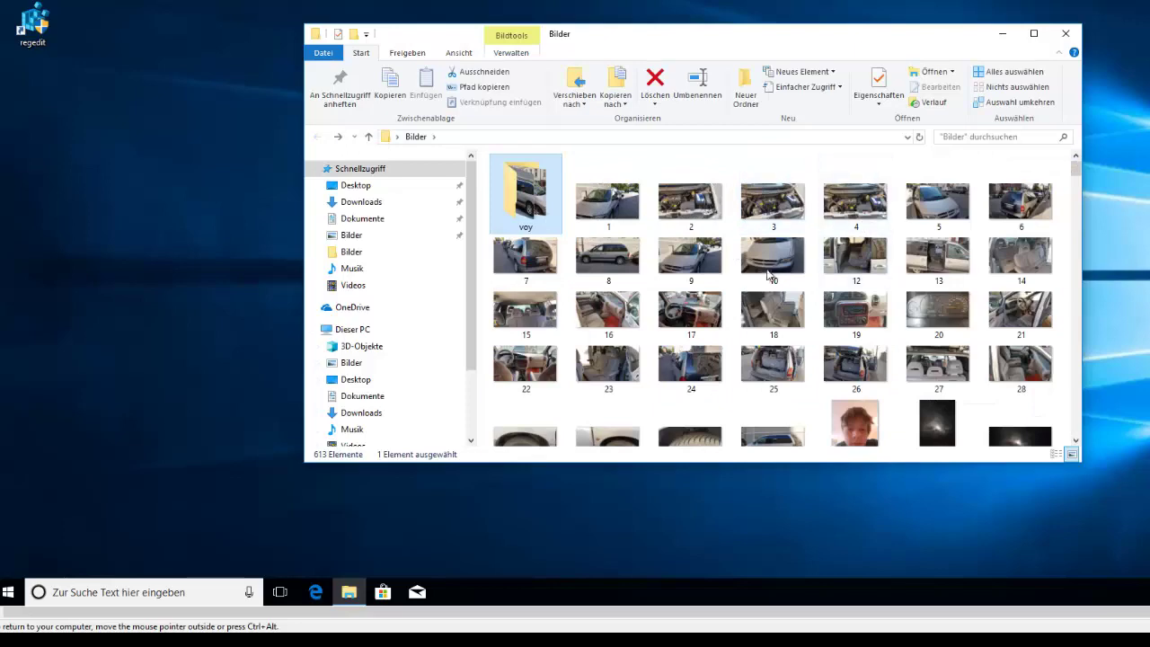
scroll(492, 267, down, 3)
scroll(492, 267, up, 5)
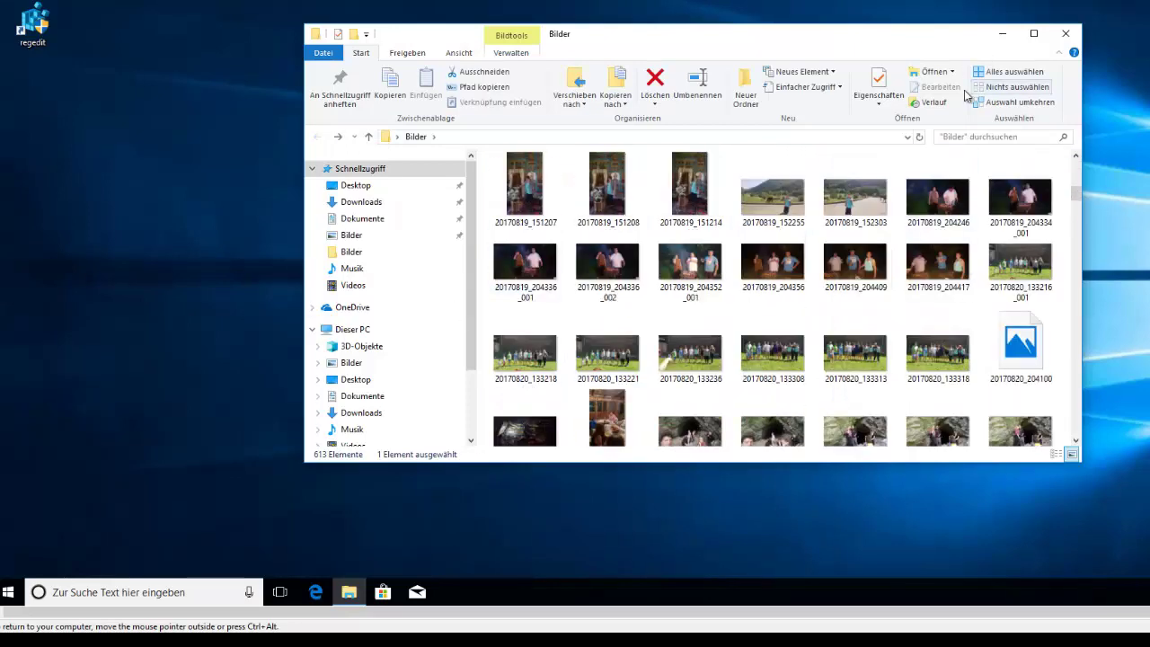
click(1065, 34)
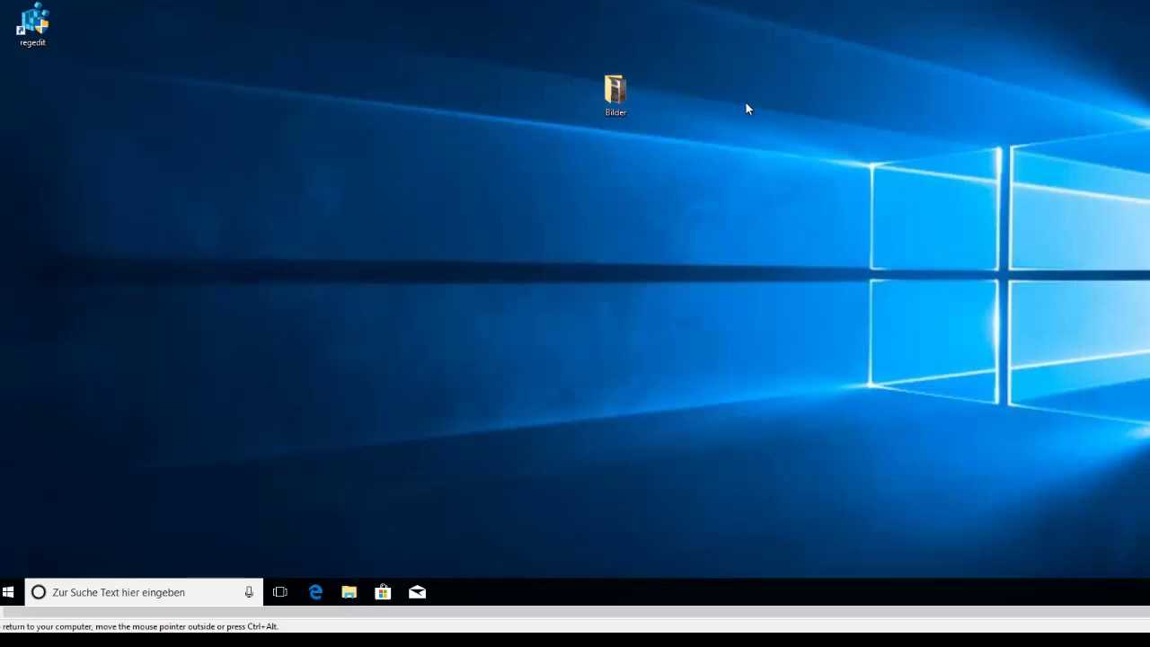
Reopen the Bilder folder from the desktop, check whether its thumbnails are rebuilt further down the list, and close it
double_click(620, 107)
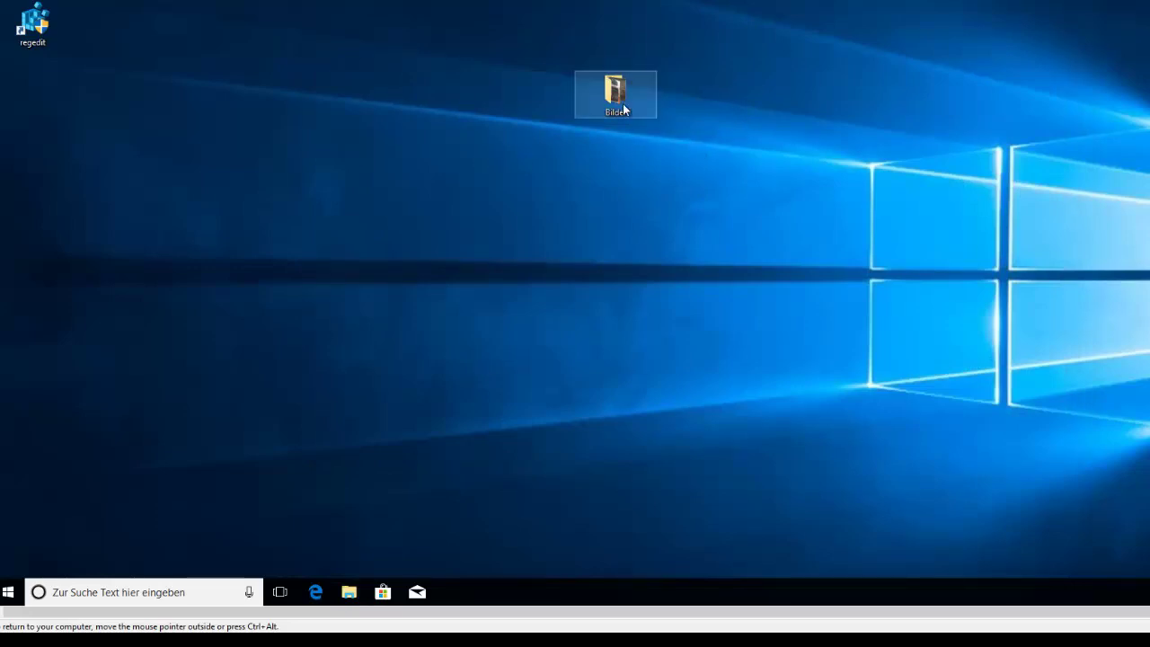
scroll(867, 270, up, 3)
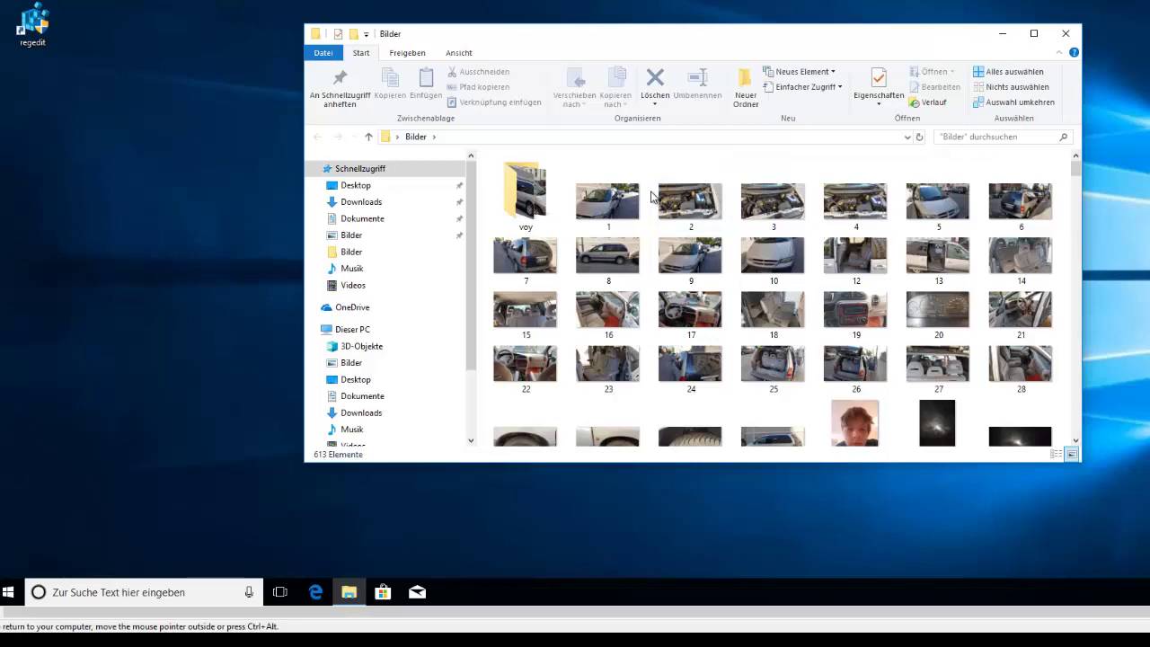
scroll(703, 207, down, 15)
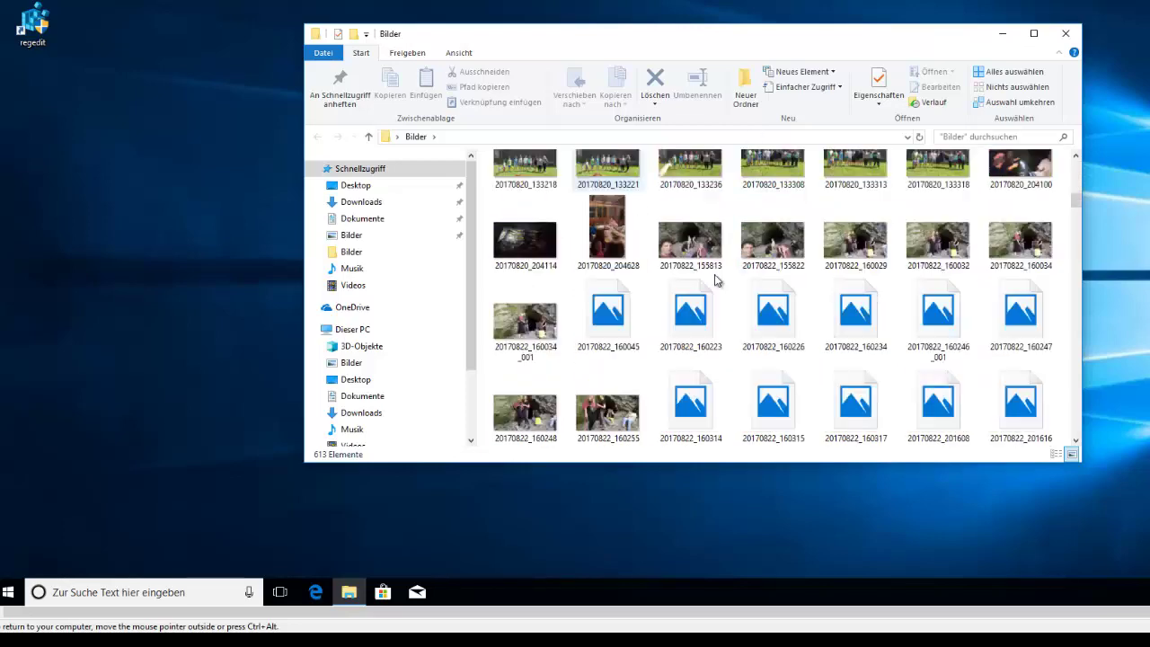
scroll(983, 159, up, 20)
click(1066, 33)
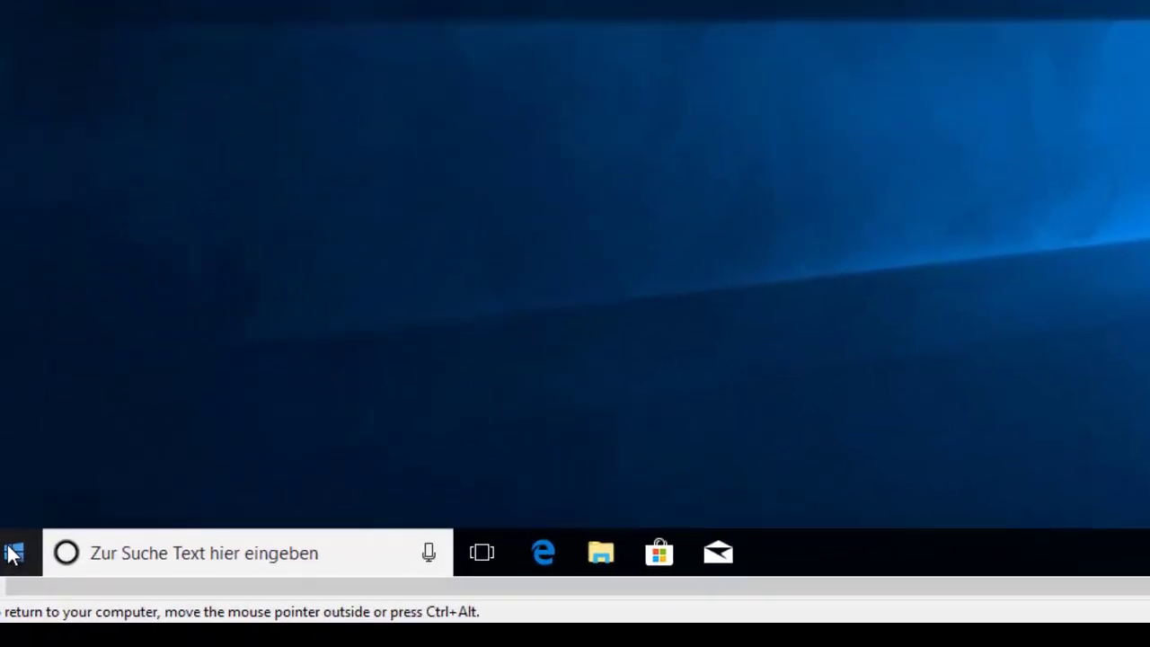
Search for regedit from the Start menu, launch the Registry Editor and allow it to make changes to the device
click(13, 555)
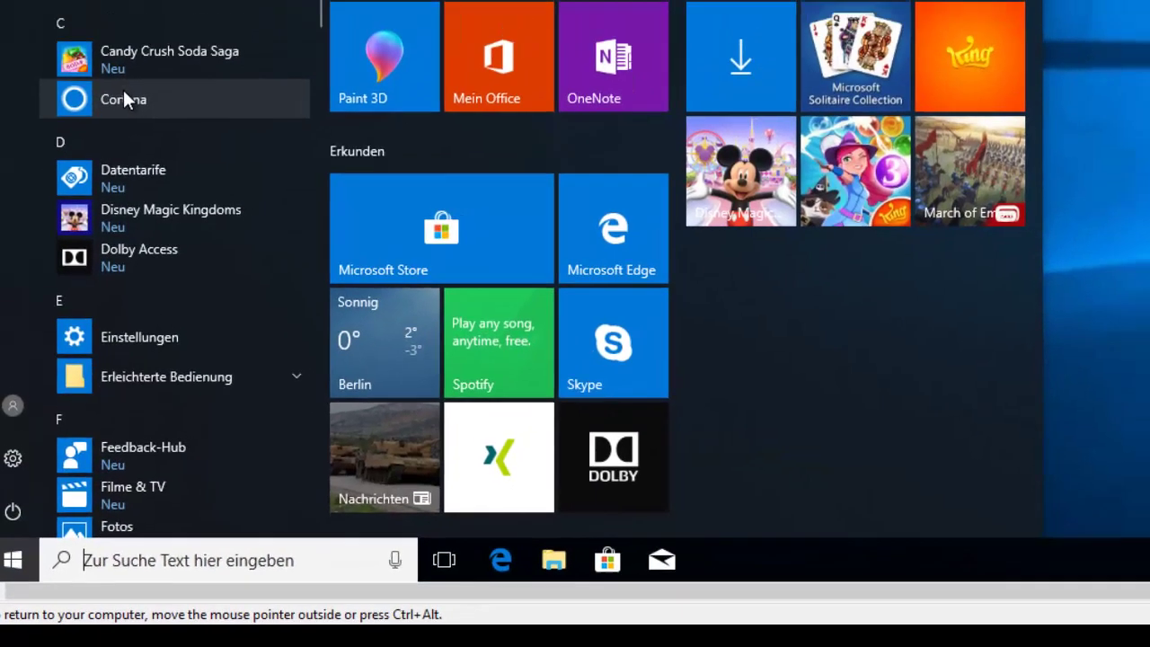
text(rege)
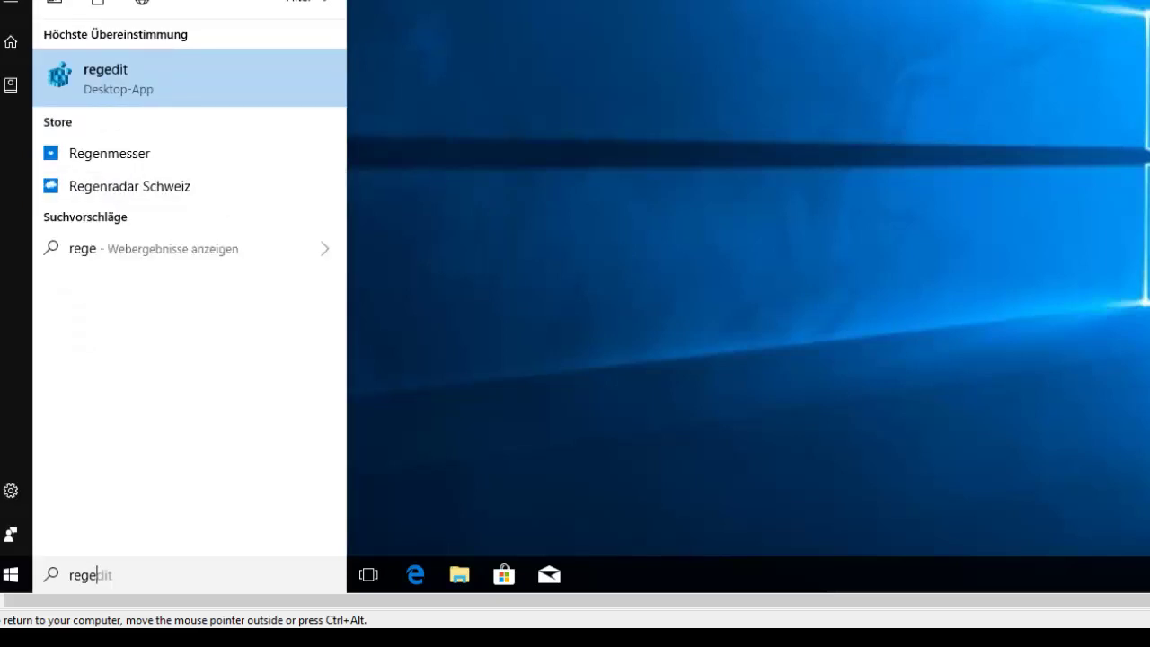
click(113, 73)
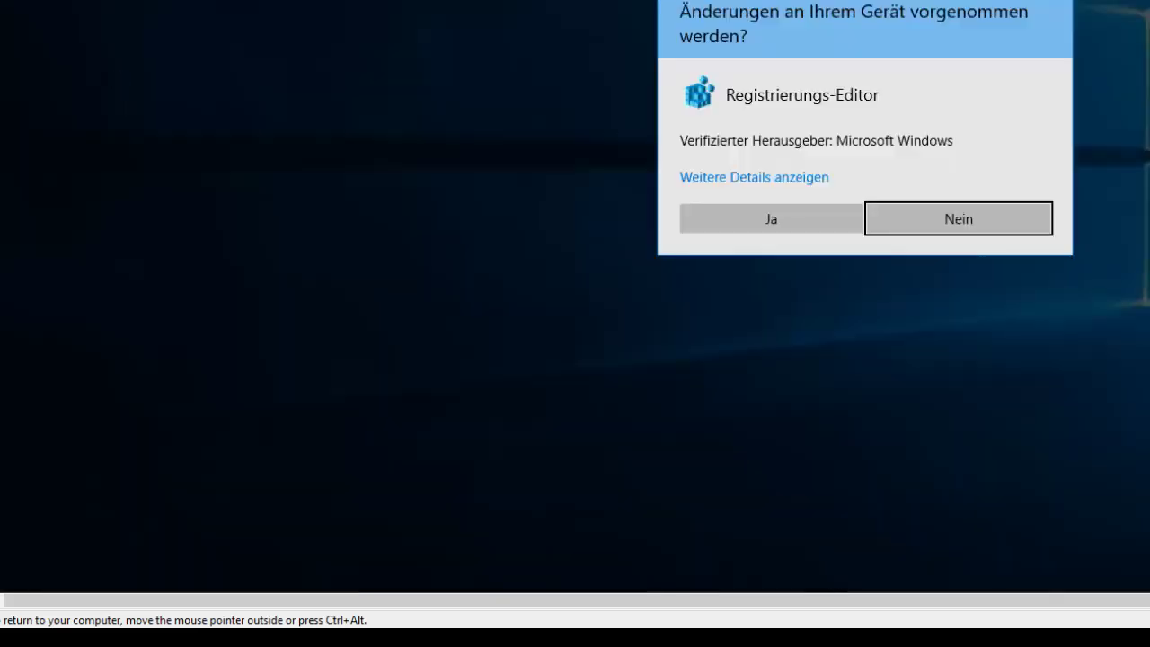
click(822, 219)
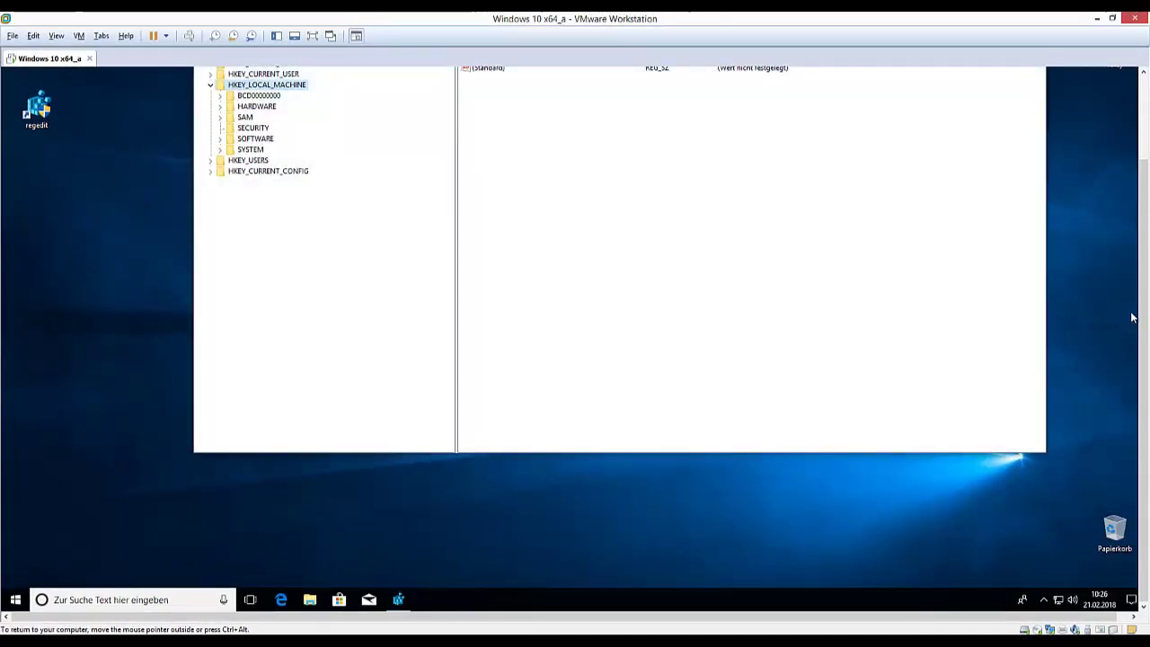
scroll(1132, 317, up, 2)
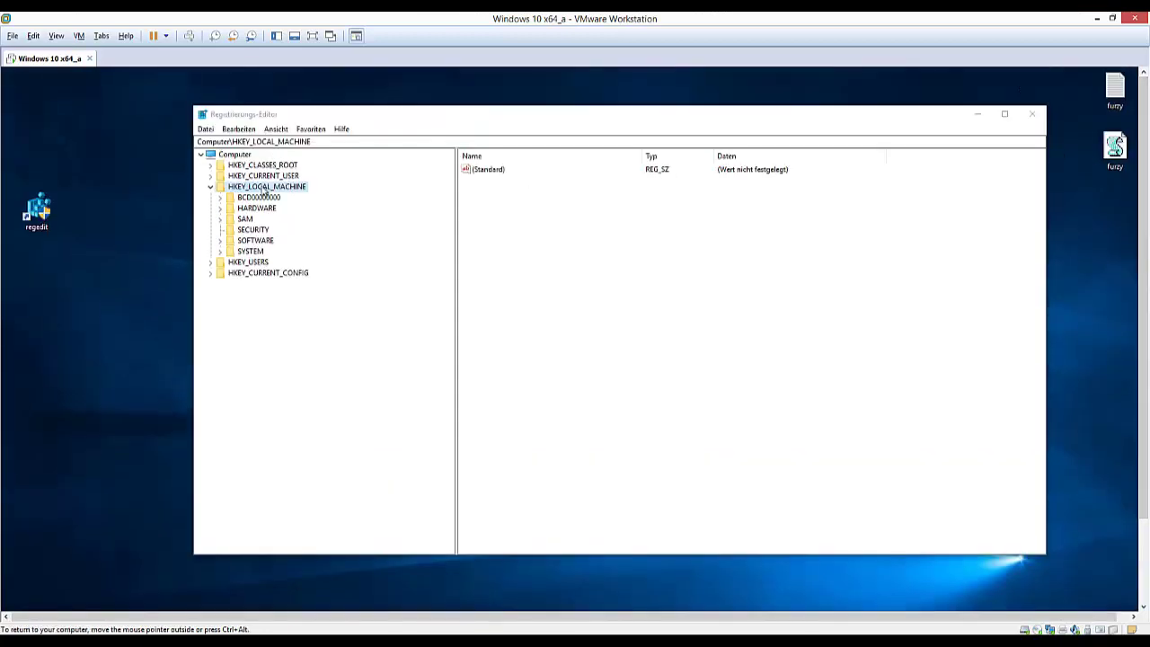
Export the HKEY_LOCAL_MACHINE branch to the desktop as a registry file named bkg
click(266, 190)
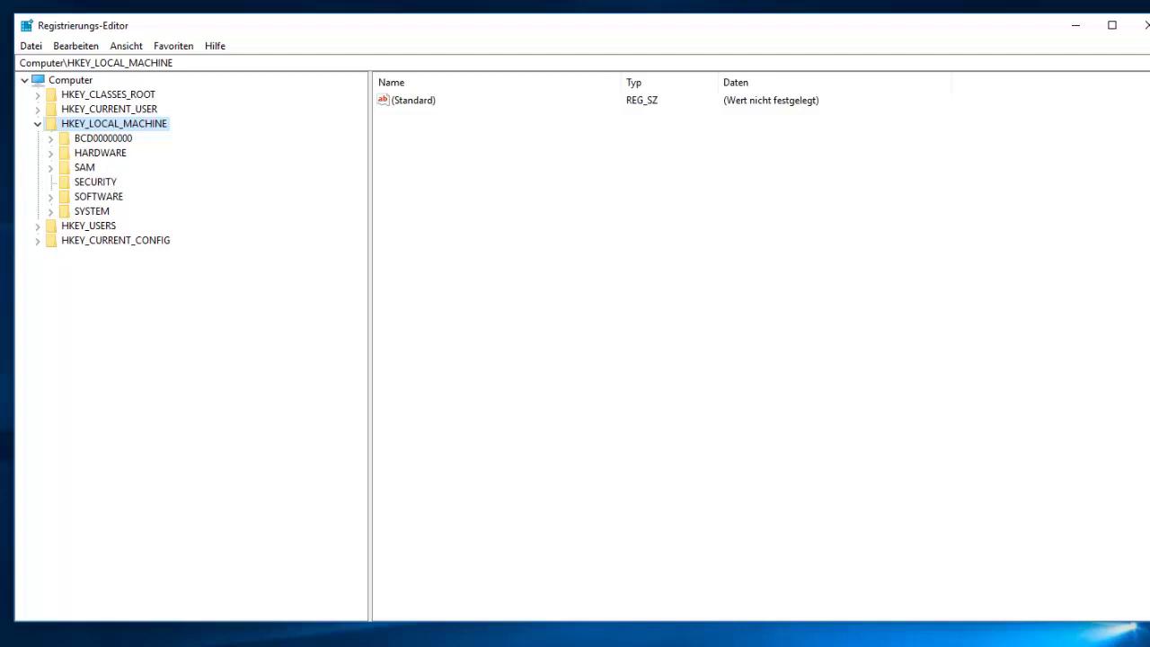
click(37, 125)
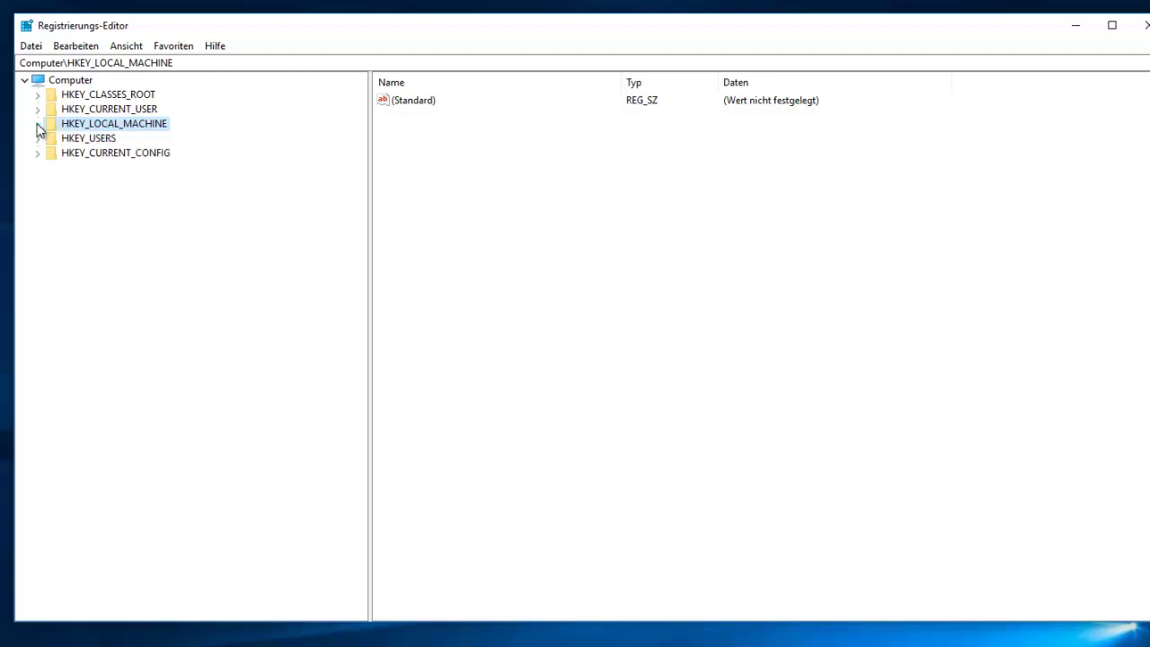
click(38, 125)
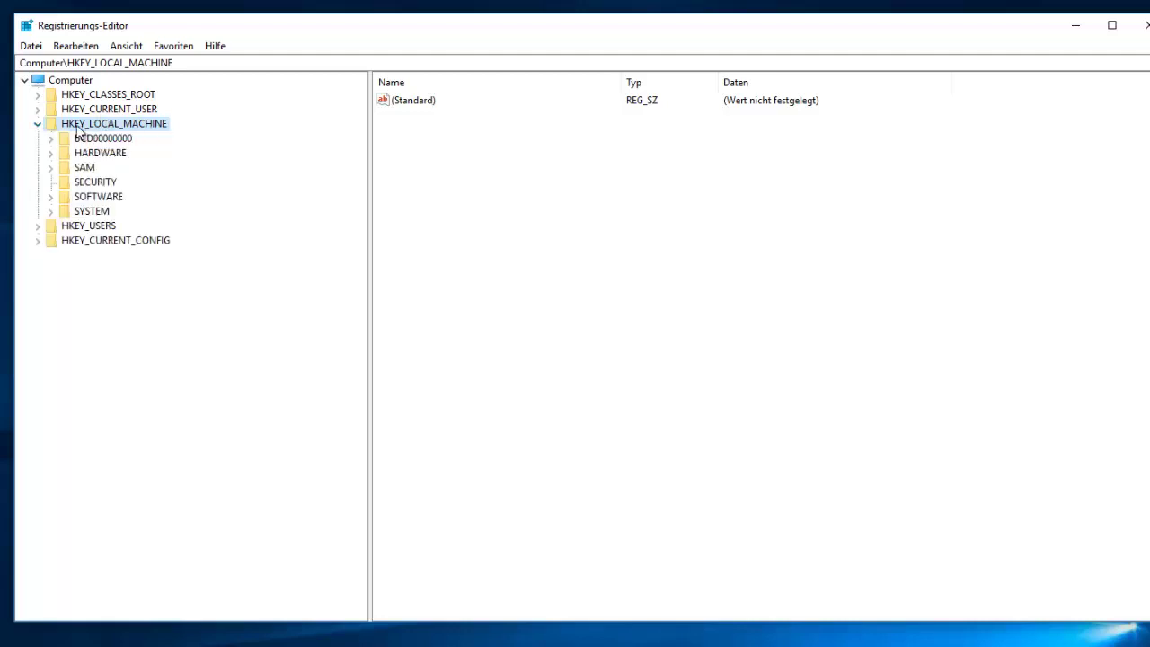
right_click(78, 131)
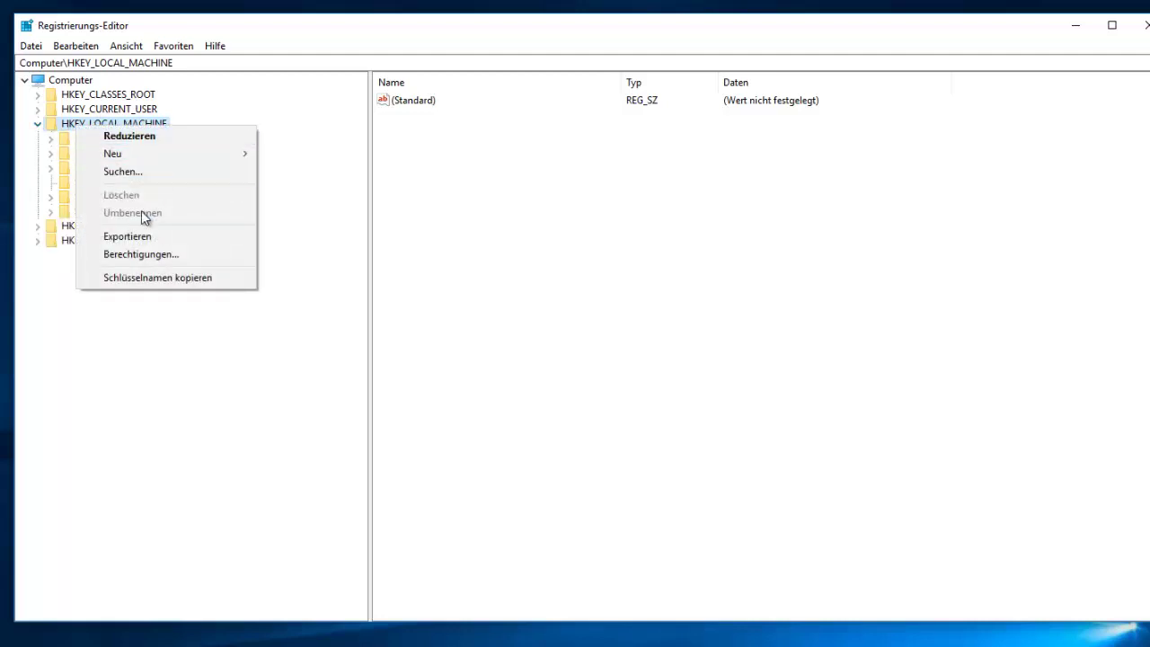
click(71, 131)
right_click(71, 131)
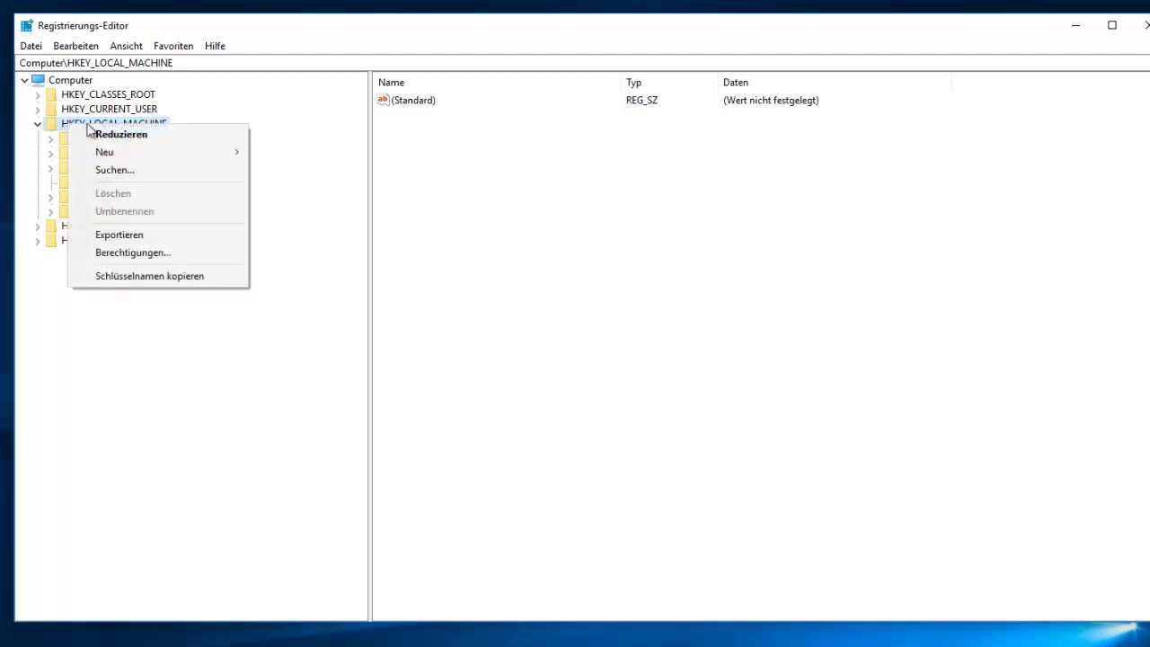
click(139, 235)
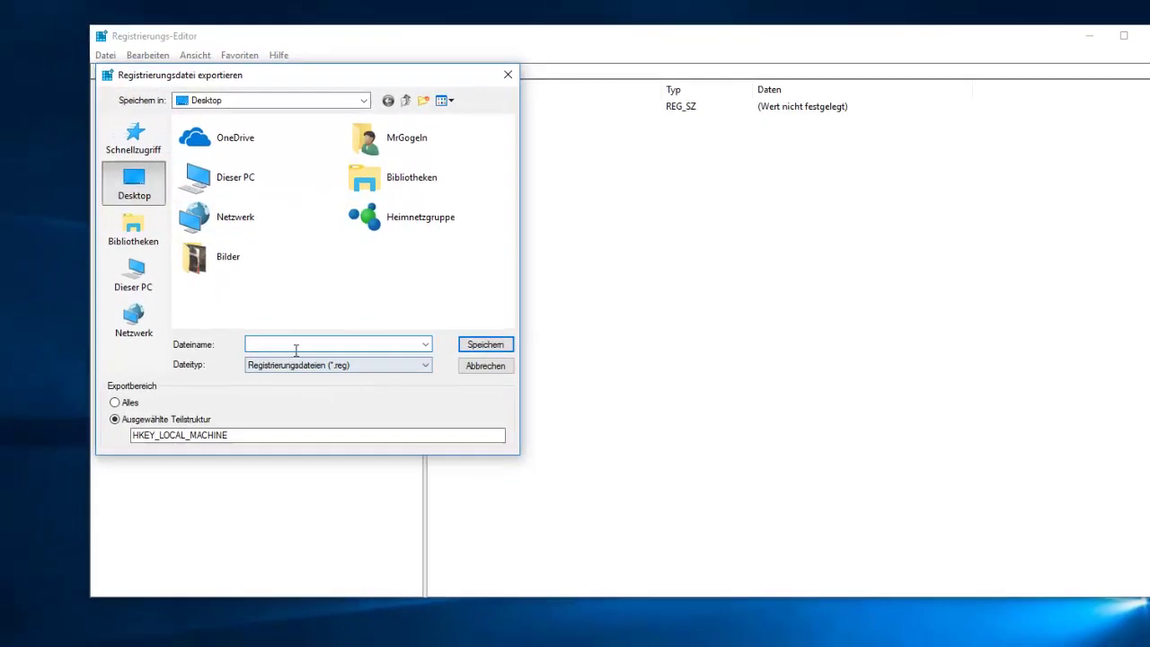
text(bkg)
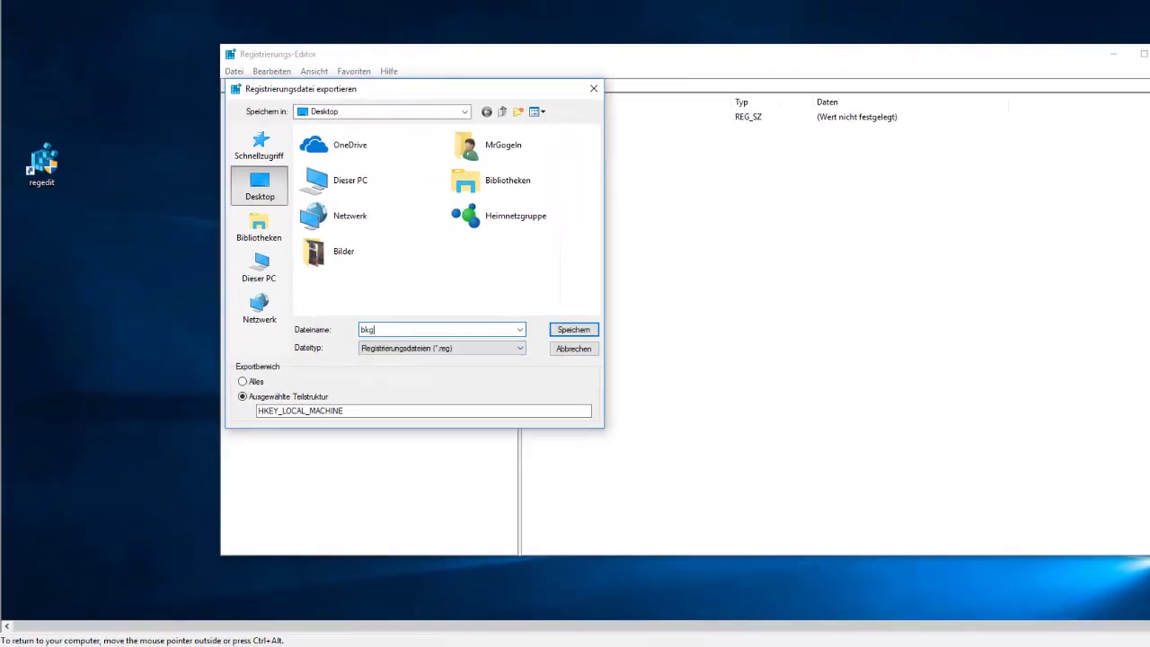
click(575, 329)
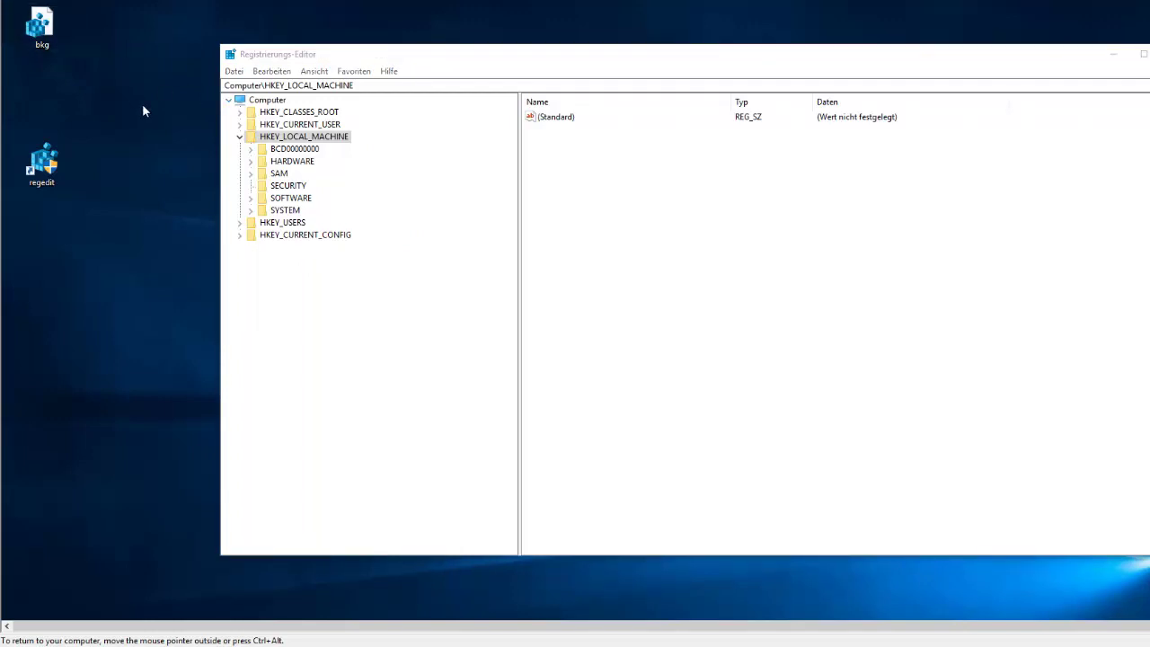
Collapse the HKEY_LOCAL_MACHINE branch and reposition the Registry Editor window
drag(342, 54, 396, 51)
click(292, 136)
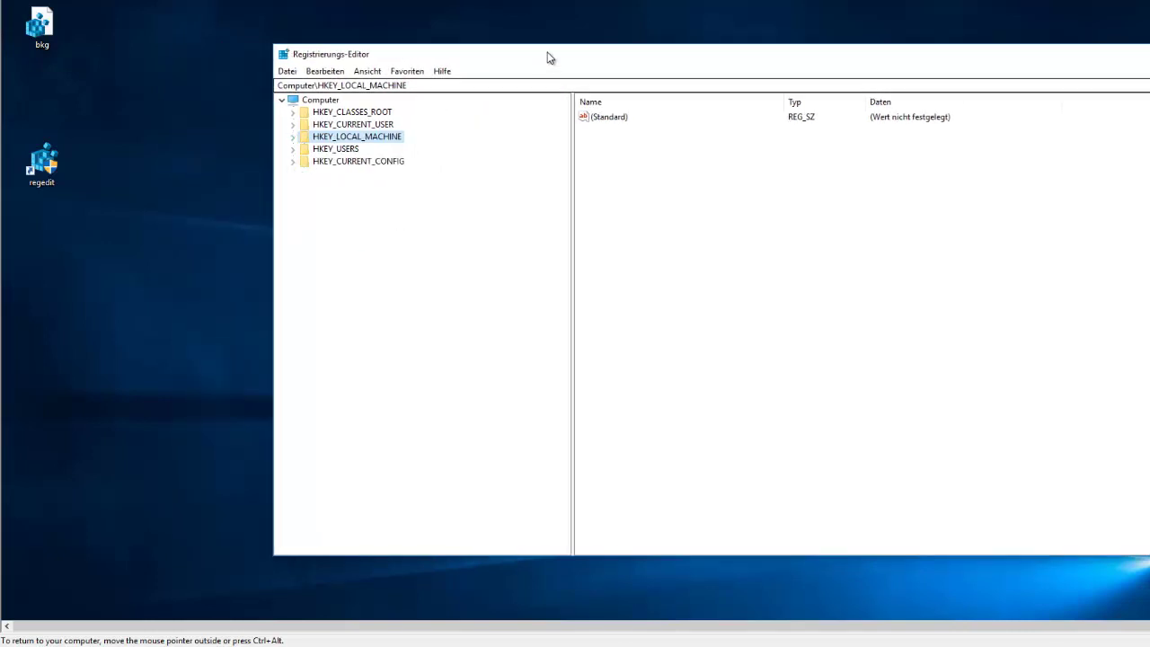
drag(547, 54, 398, 51)
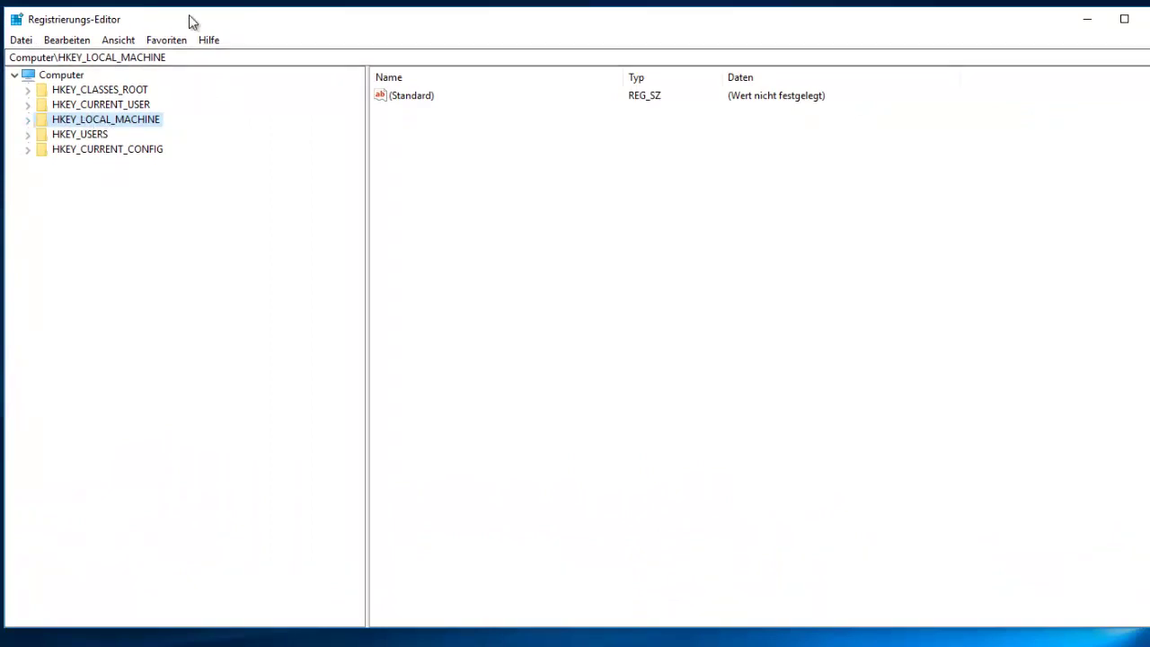
Expand the registry path HKEY_LOCAL_MACHINE\SOFTWARE\Microsoft
click(31, 120)
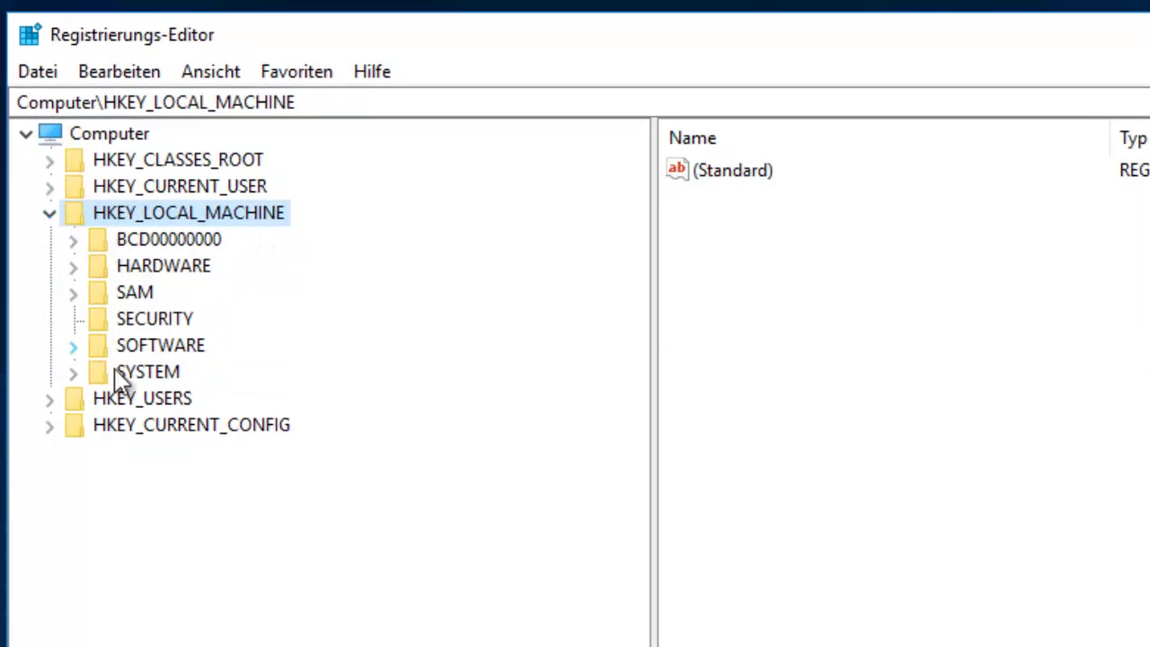
click(151, 349)
click(74, 346)
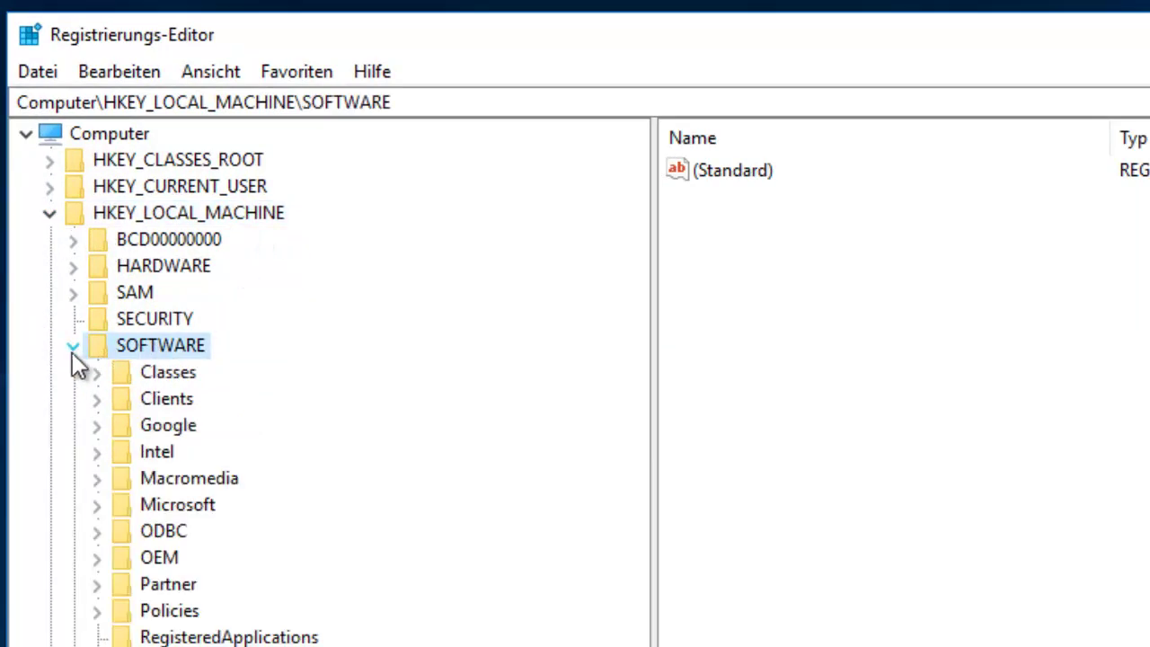
click(164, 476)
double_click(151, 506)
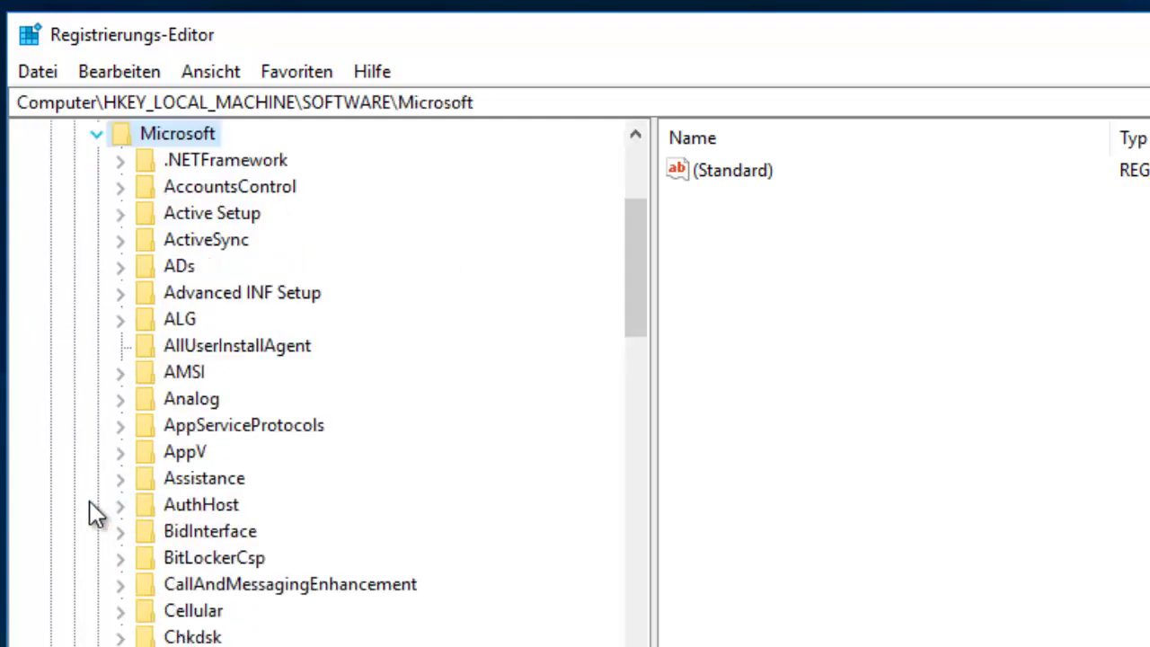
Find the Windows key among the Microsoft subkeys and expand it
scroll(355, 539, down, 8)
key(w)
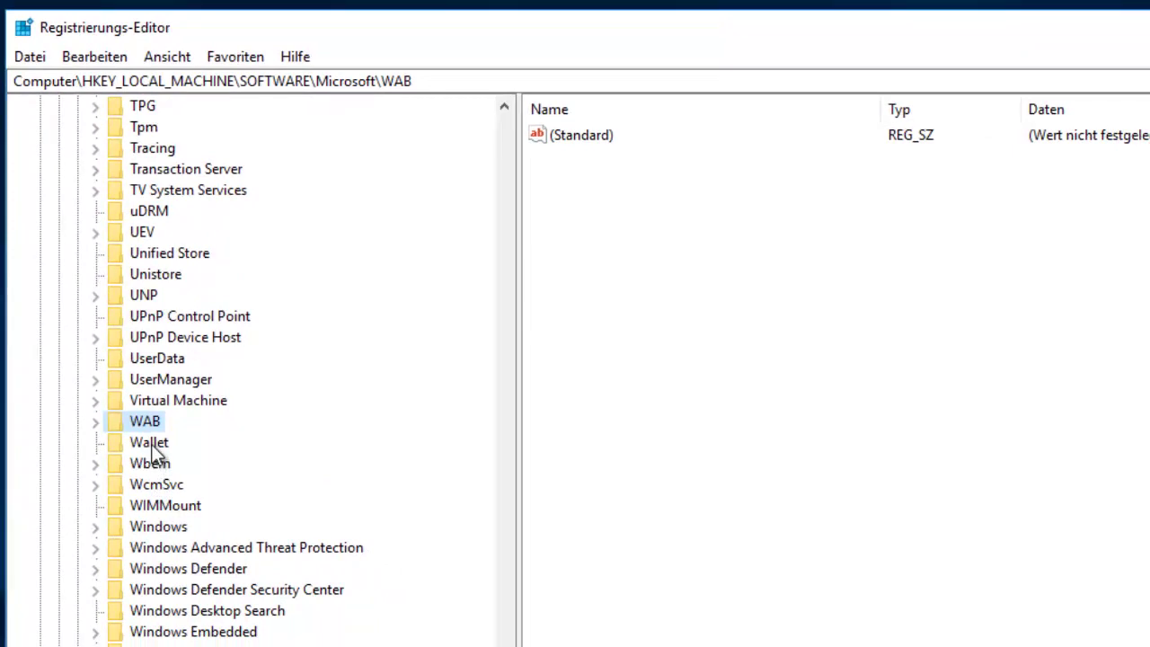
key(w)
key(w)
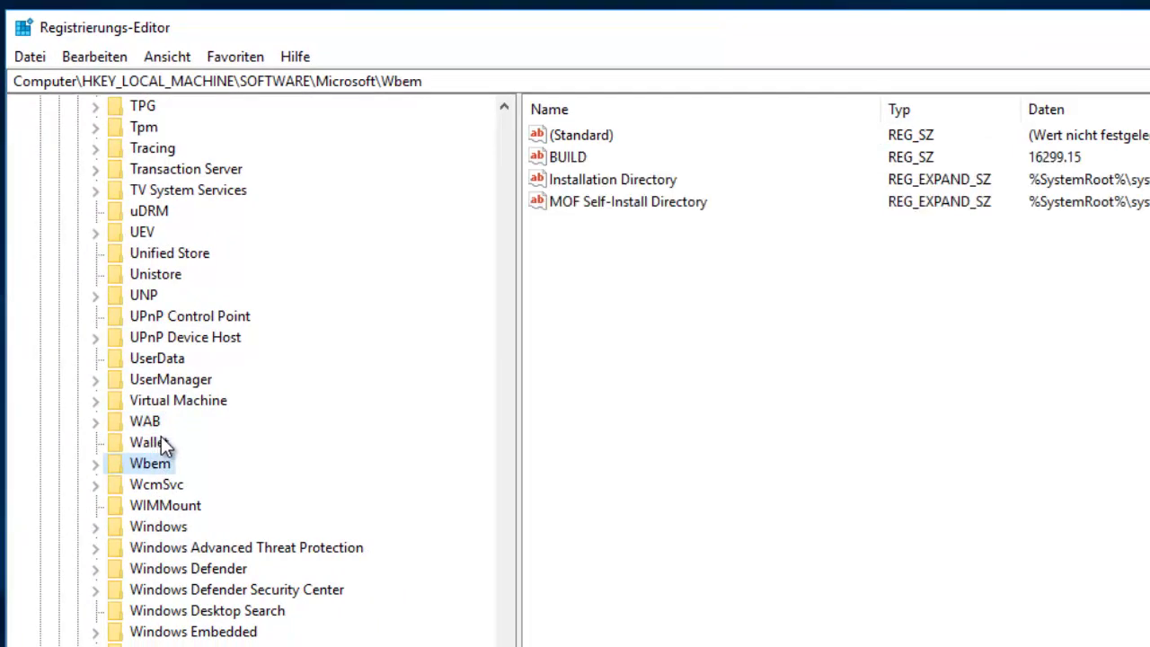
click(148, 528)
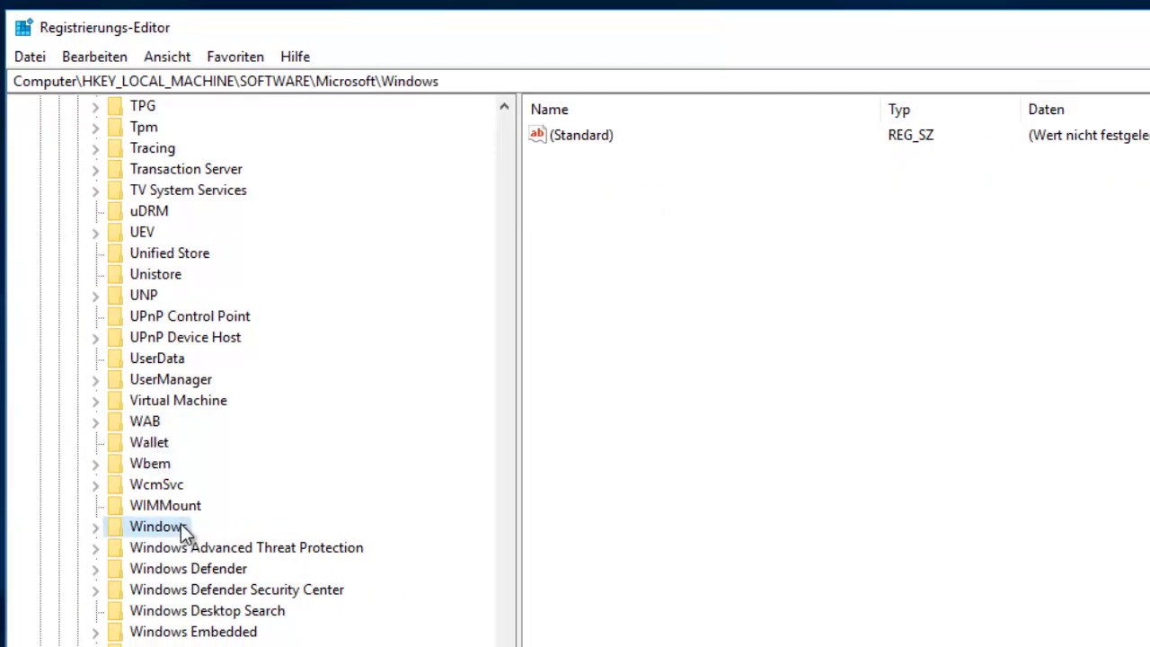
scroll(236, 488, down, 4)
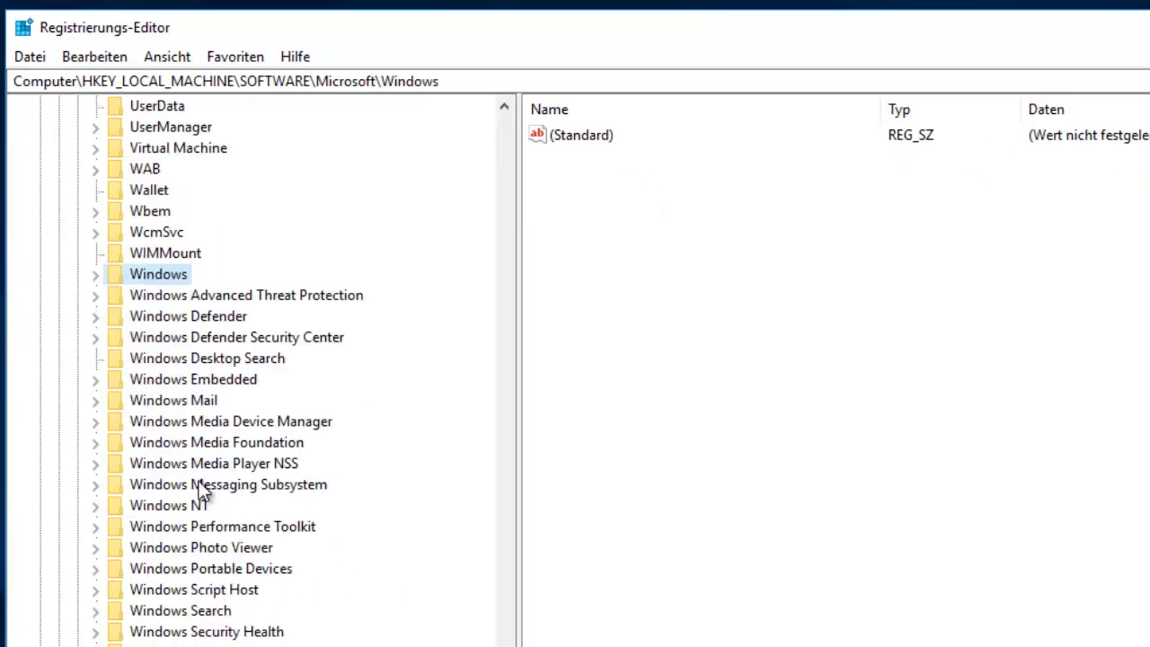
click(95, 275)
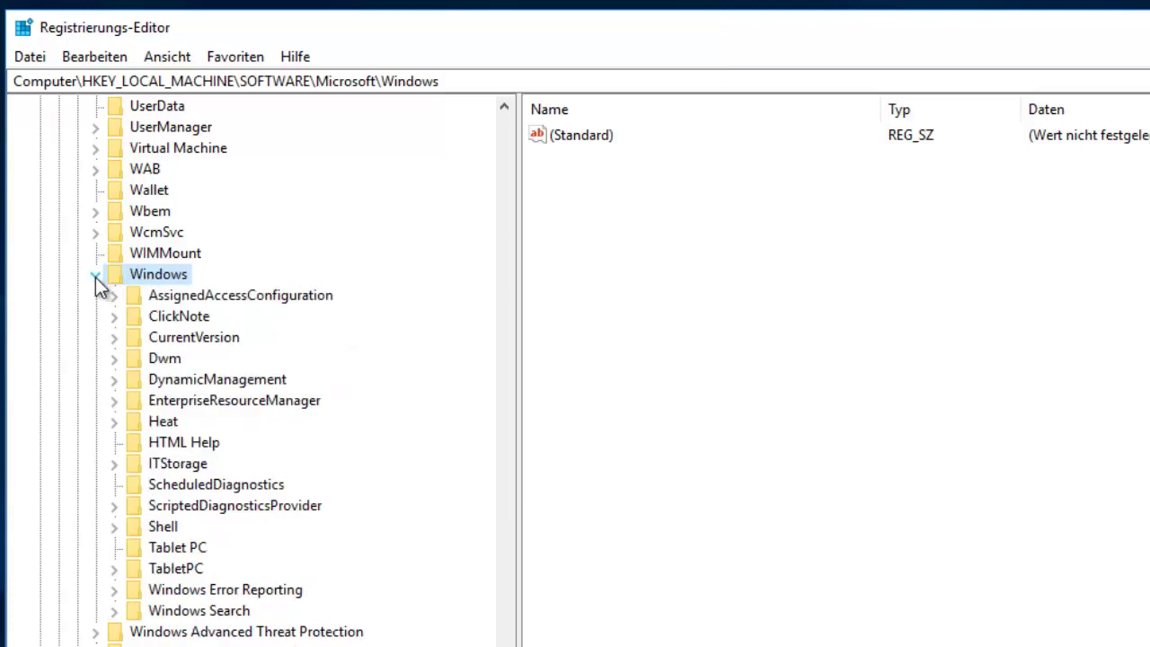
Expand the CurrentVersion key under Windows and its Explorer subkey
click(189, 339)
click(114, 340)
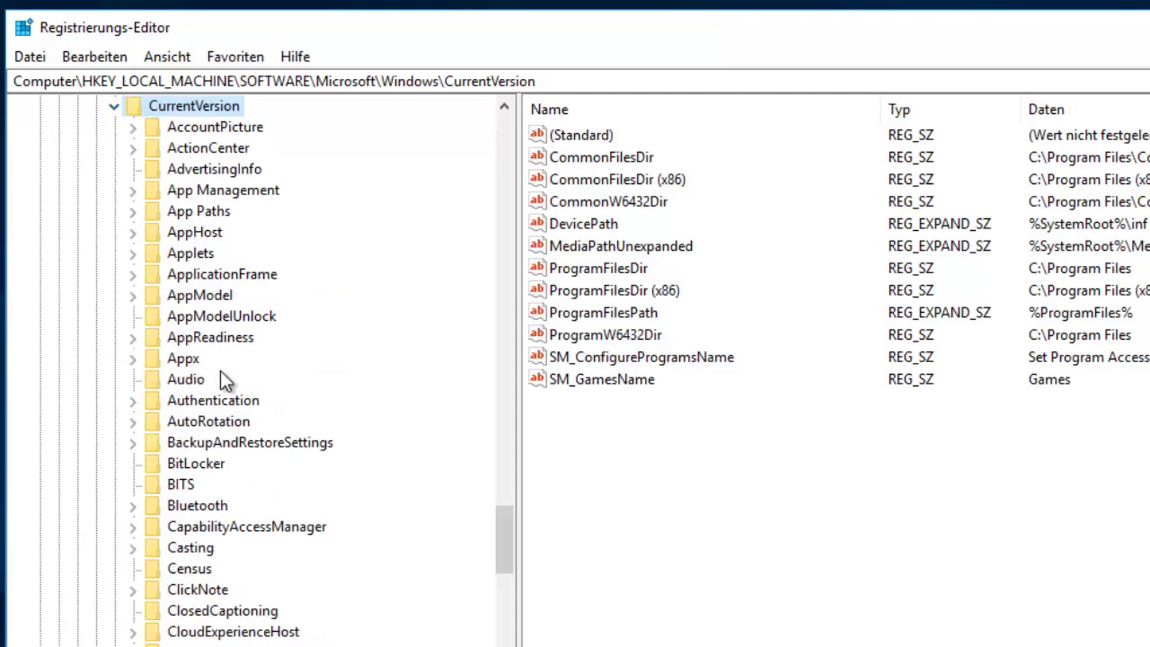
key(e)
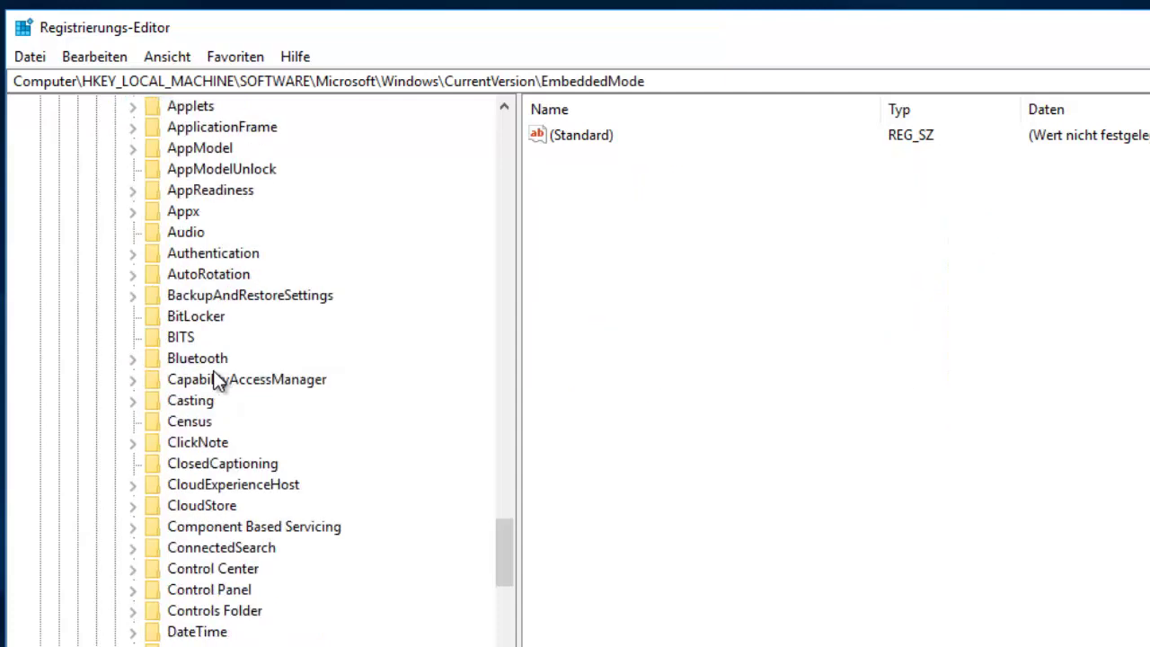
scroll(227, 387, down, 5)
scroll(232, 389, down, 4)
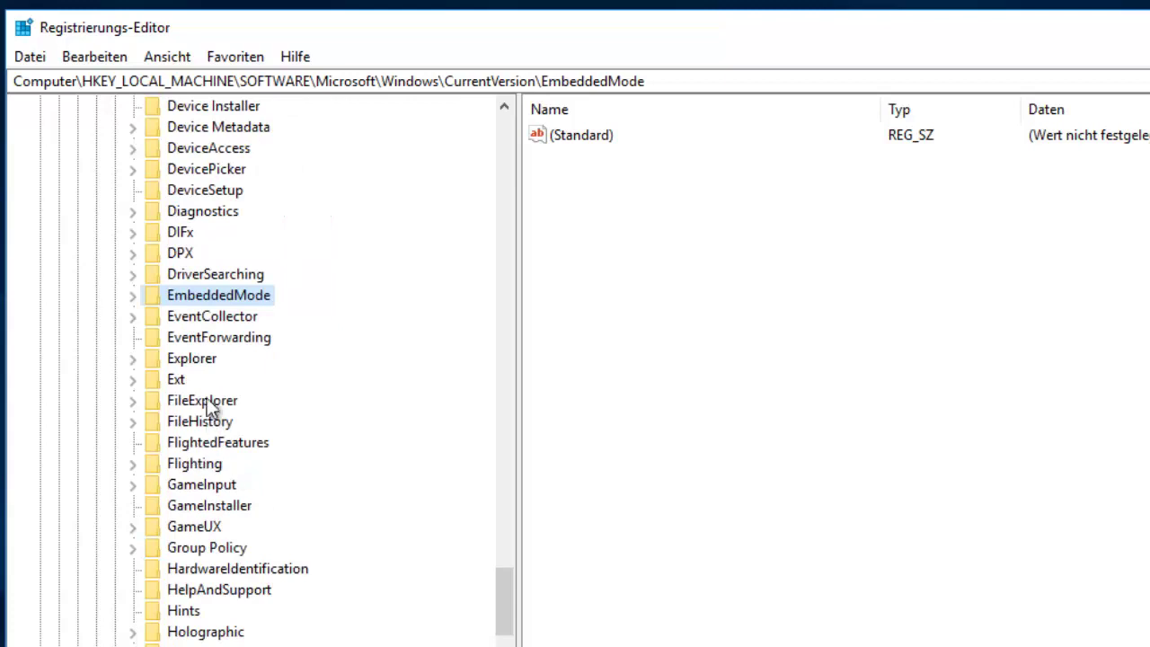
click(186, 361)
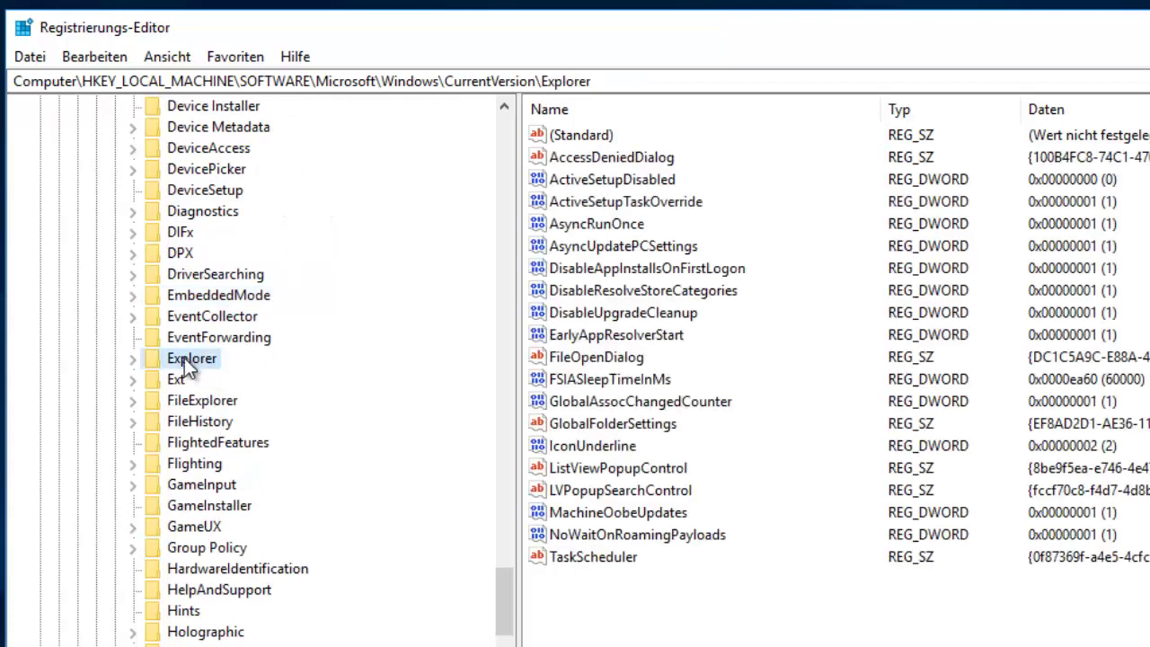
click(134, 359)
Find the VolumeCaches key among the Explorer subkeys and expand it
scroll(274, 431, down, 4)
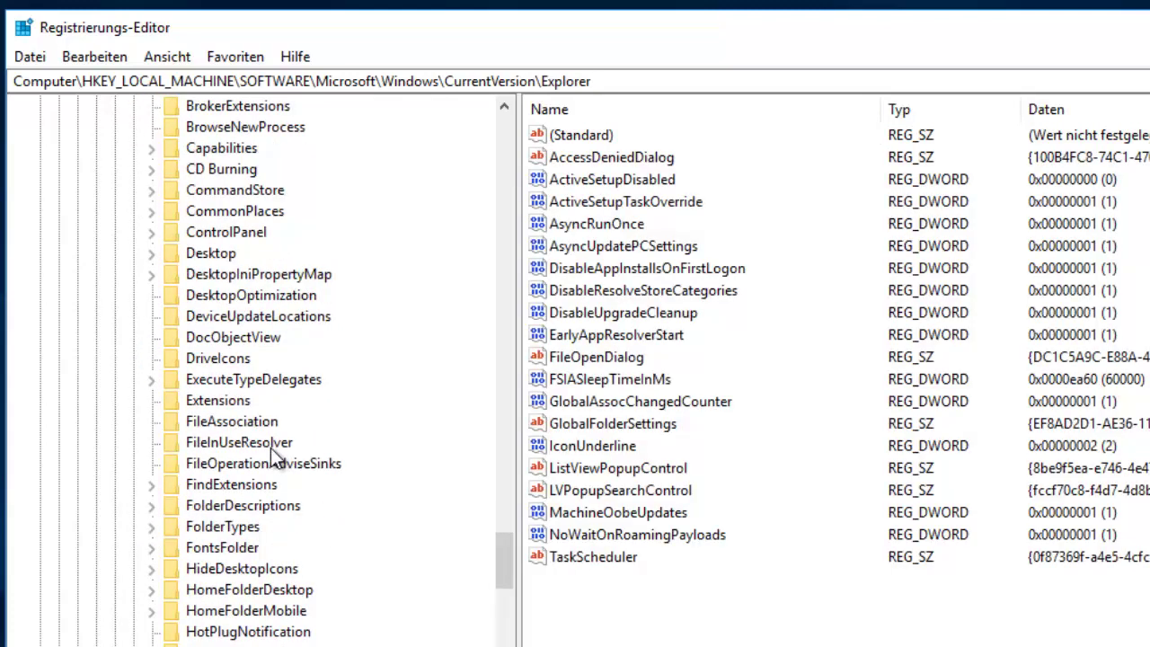
key(v)
scroll(270, 448, down, 7)
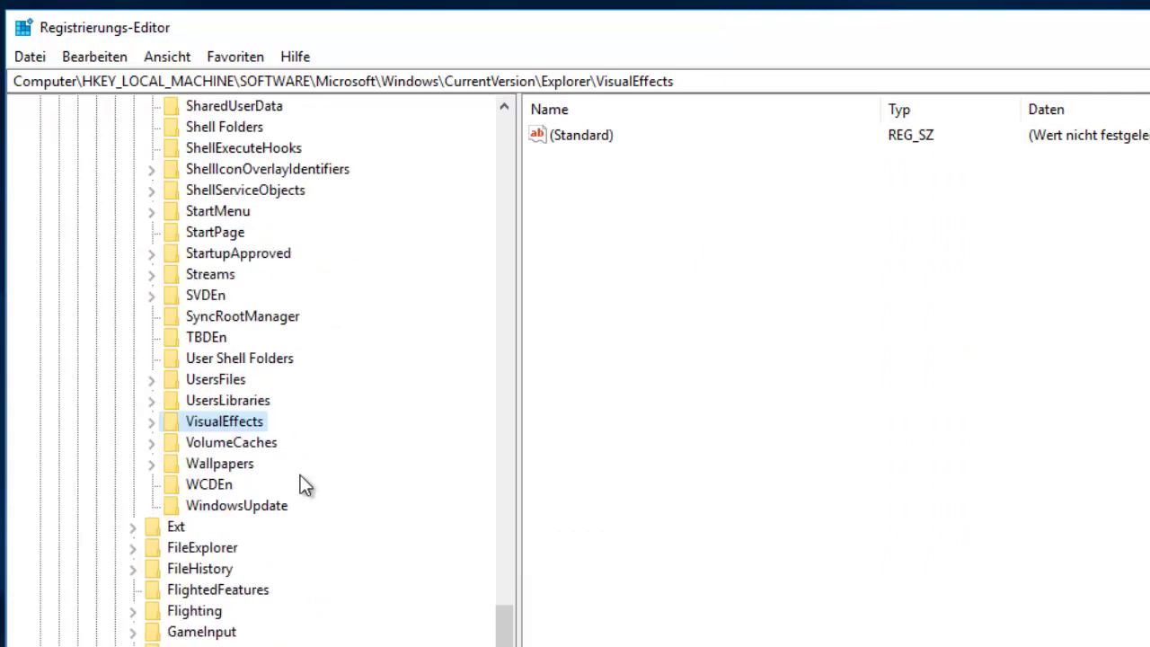
click(247, 446)
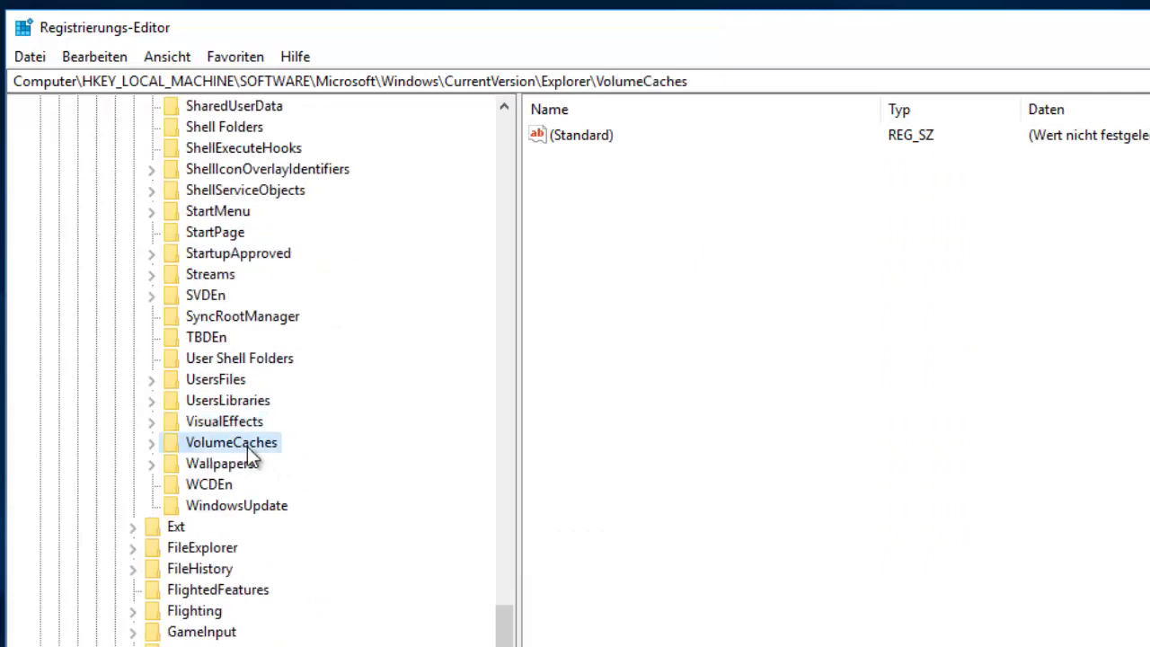
click(153, 445)
Select the Thumbnail Cache key within VolumeCaches
scroll(282, 386, down, 9)
scroll(275, 391, up, 5)
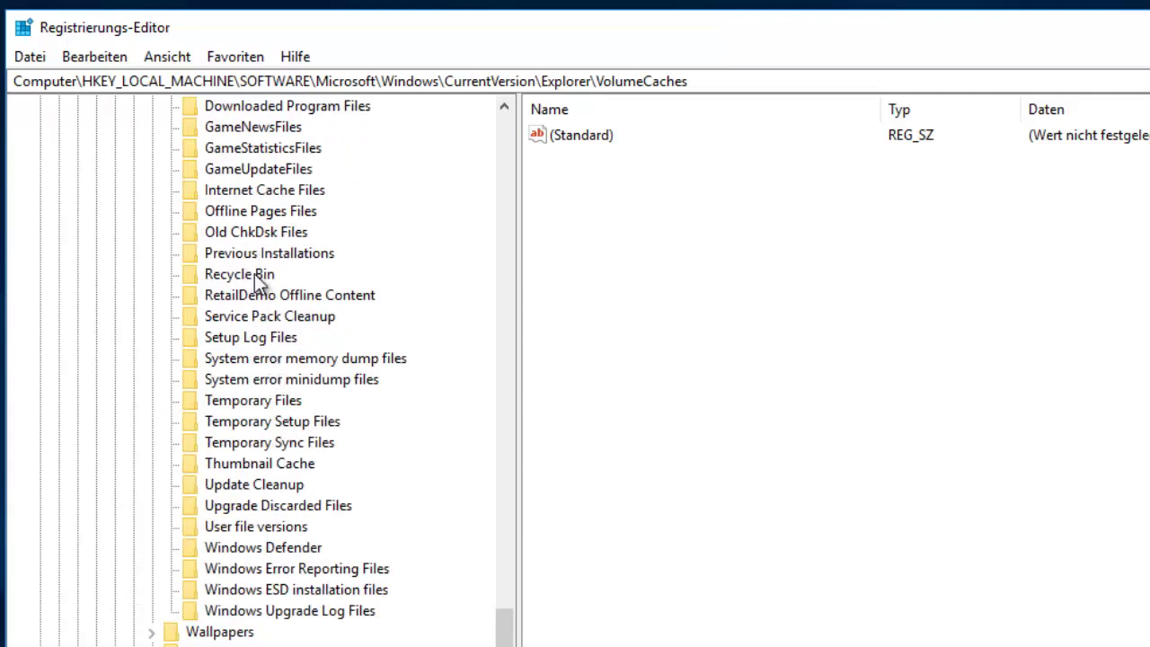
key(t)
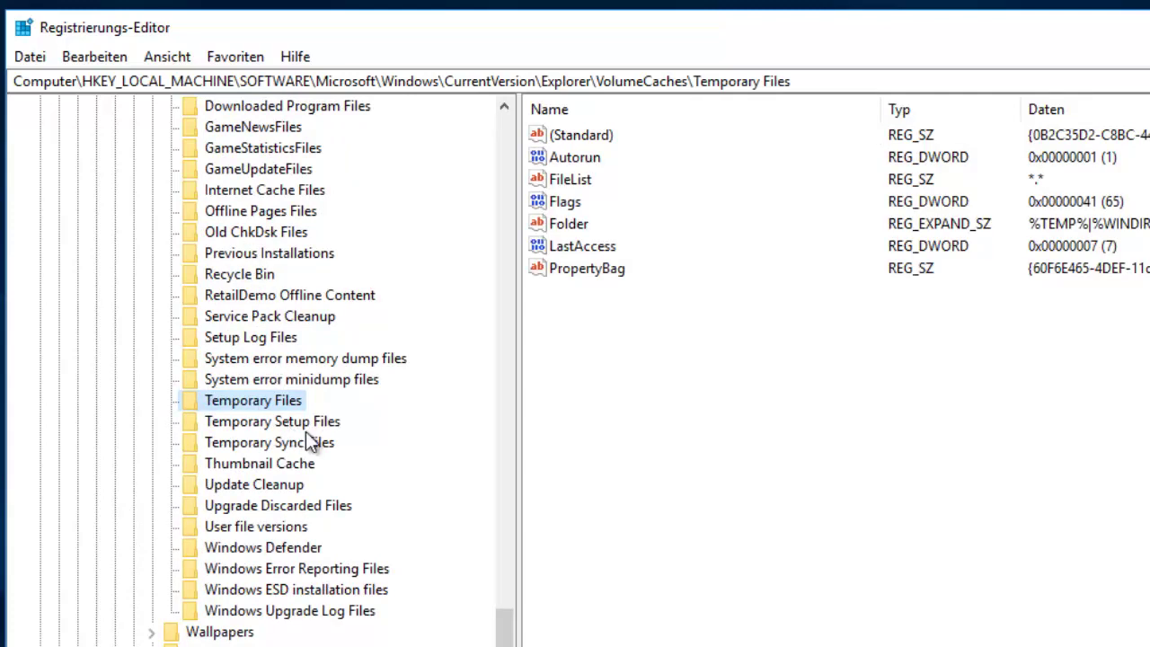
click(256, 464)
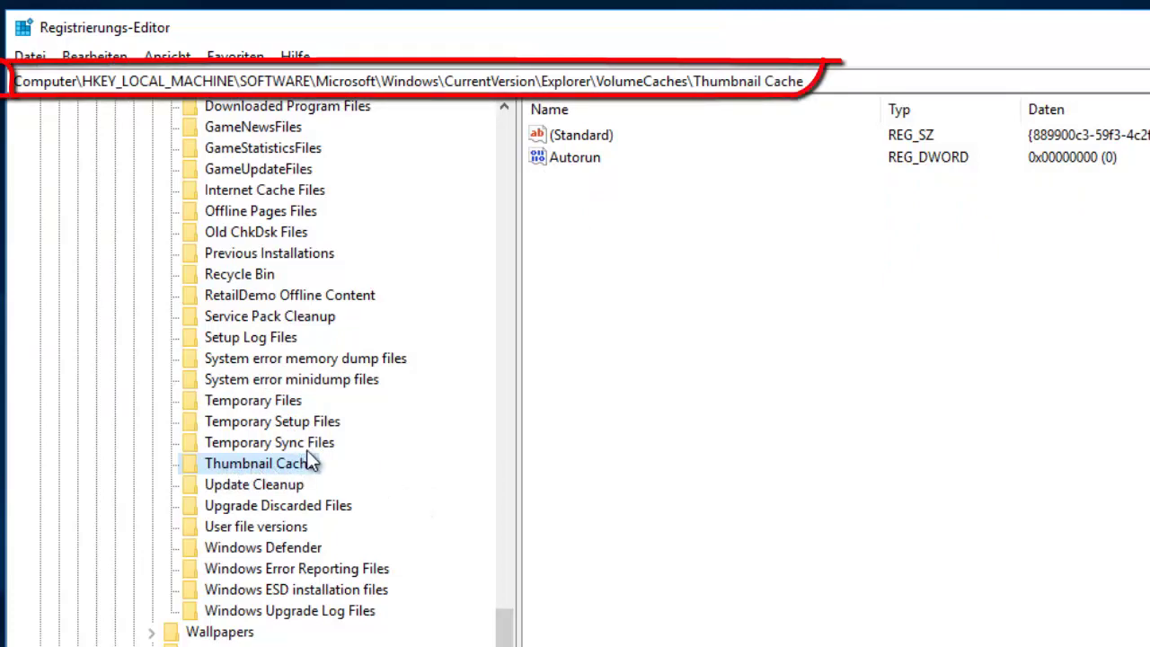
Set the Autorun value of the Thumbnail Cache key to 1
click(580, 158)
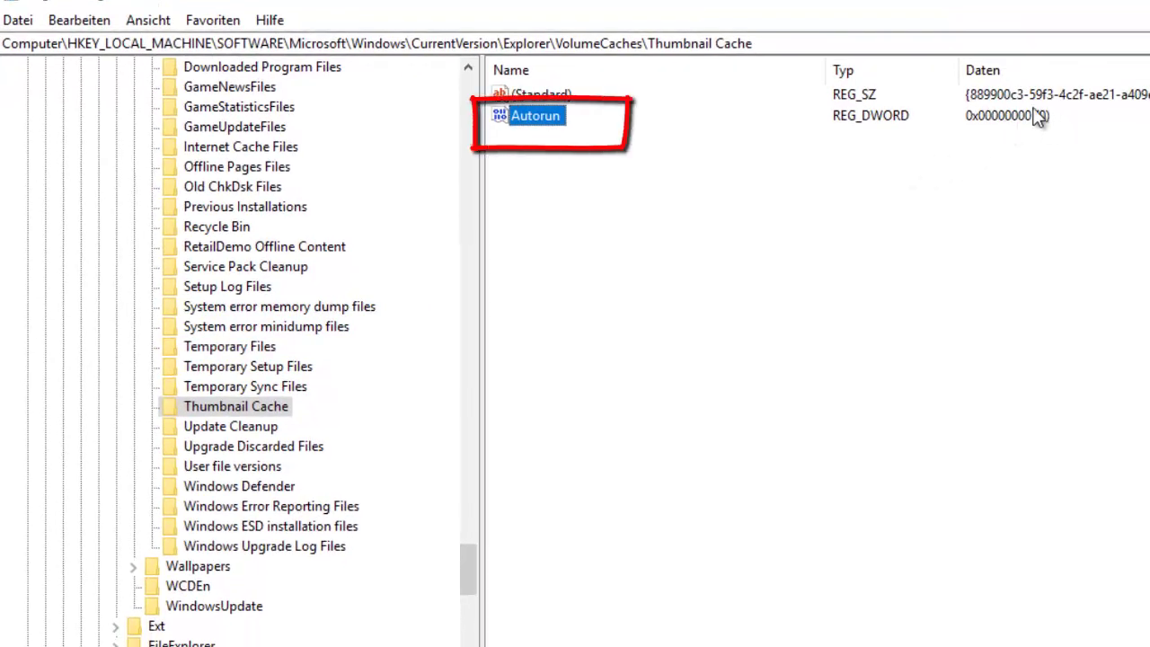
double_click(550, 124)
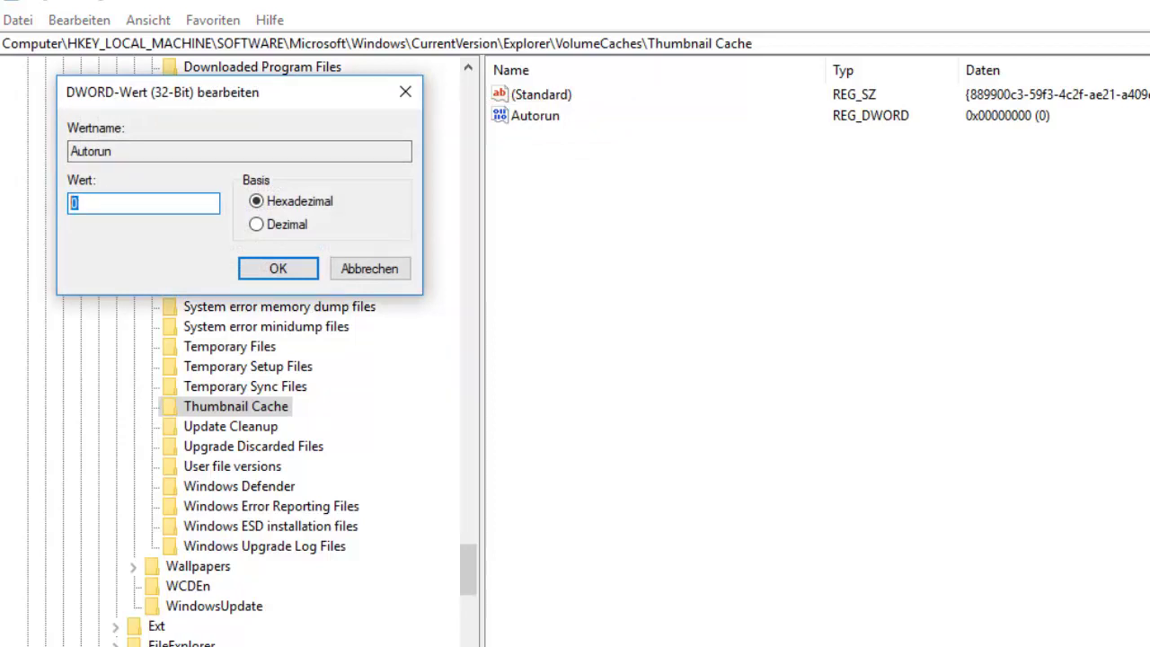
text(1)
click(302, 268)
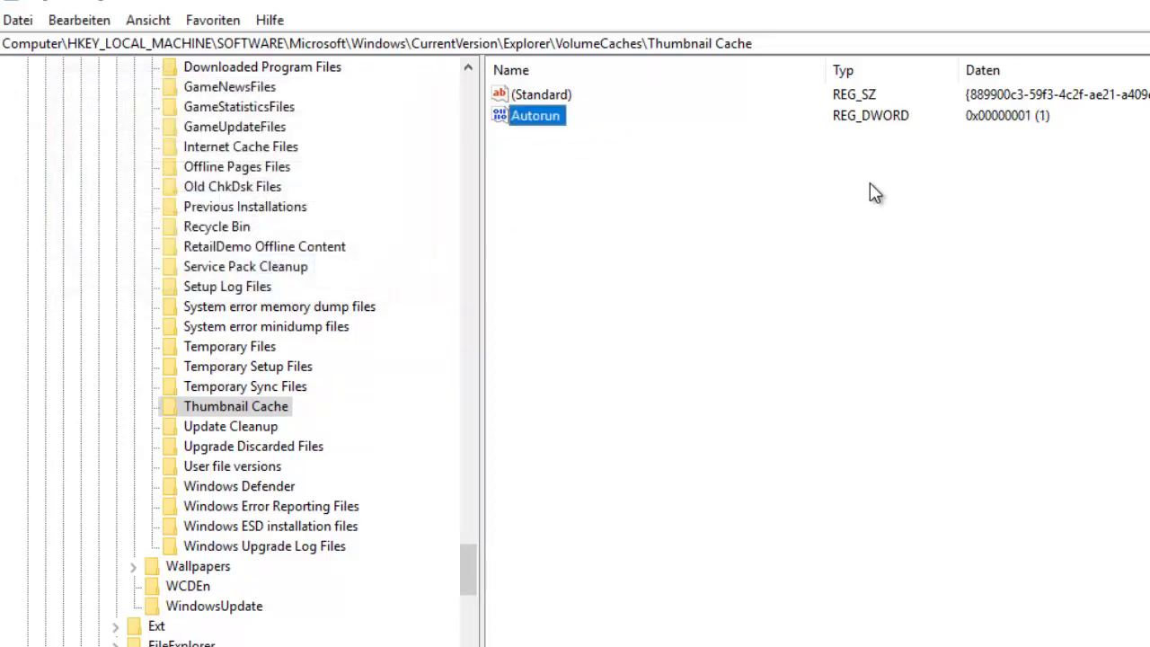
Set the Thumbnail Cache key's Autorun value to 0 and refresh the registry view
double_click(540, 120)
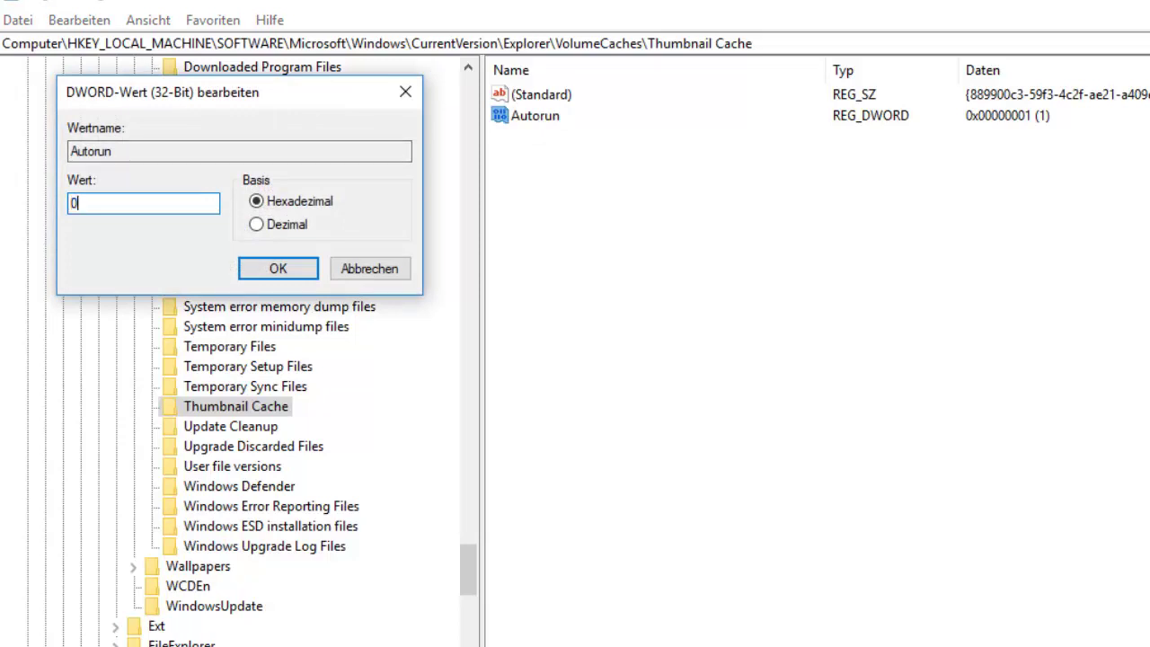
click(275, 269)
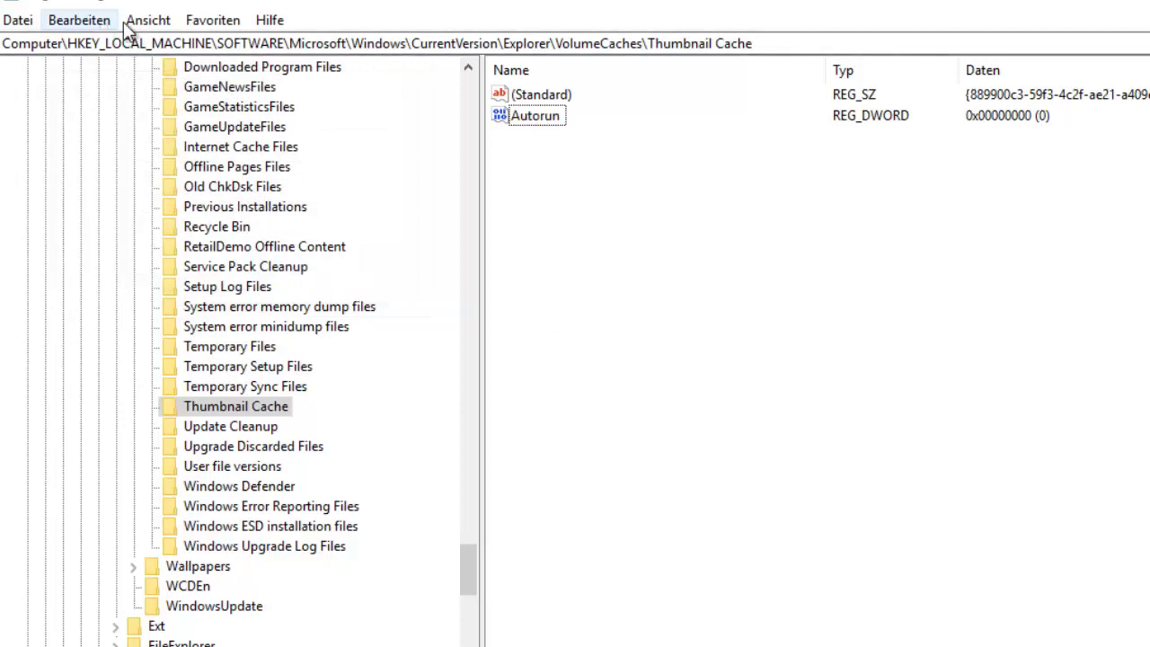
click(151, 23)
click(157, 143)
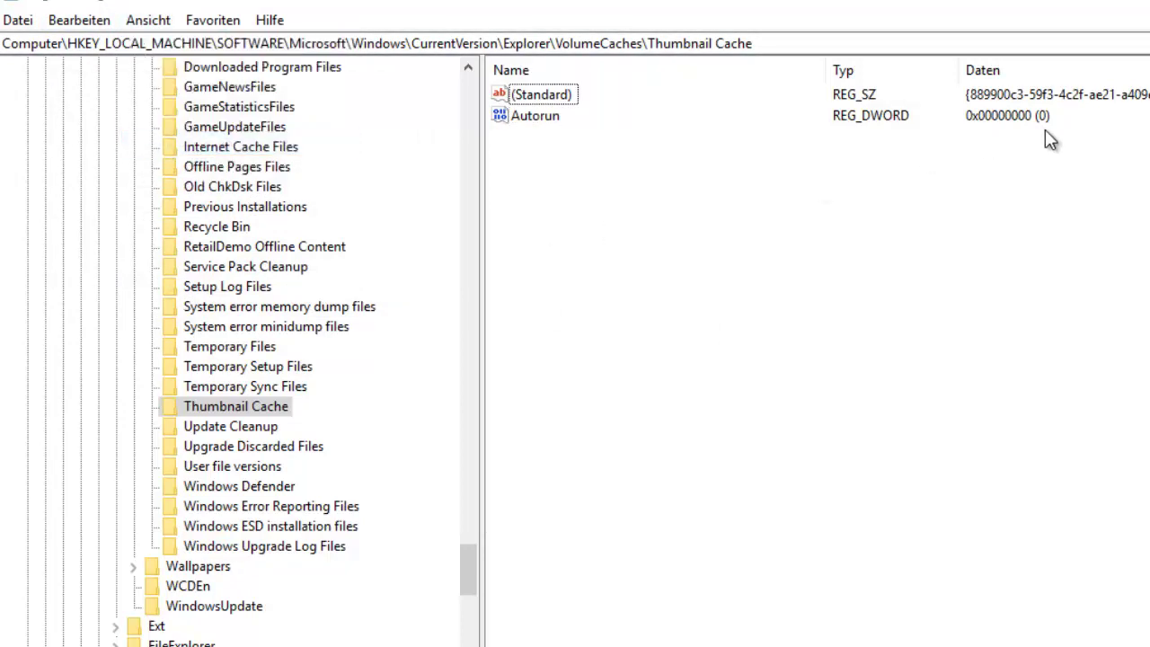
Return to HKEY_LOCAL_MACHINE and collapse the Microsoft key under its SOFTWARE branch
drag(468, 567, 462, 73)
click(27, 127)
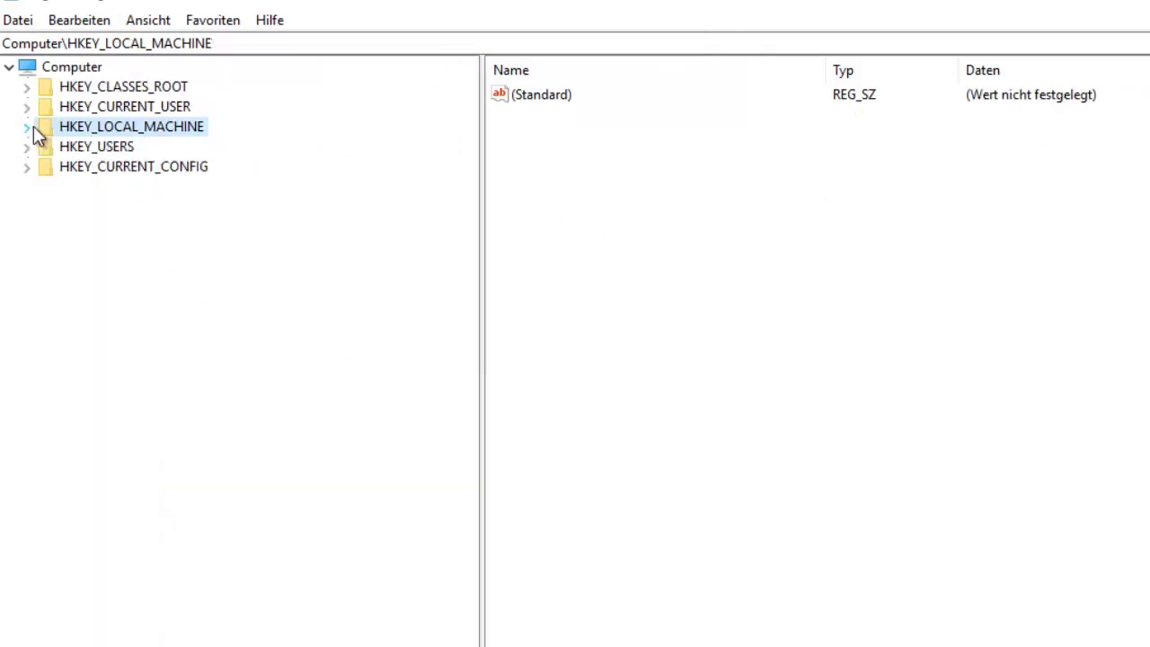
click(28, 129)
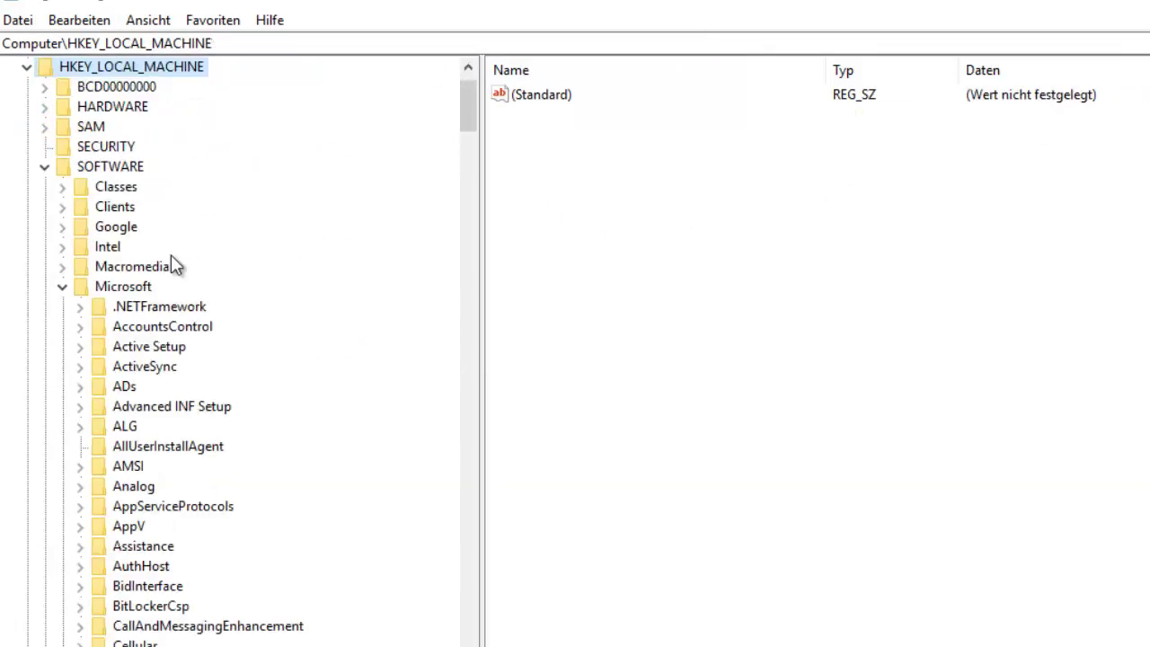
click(62, 287)
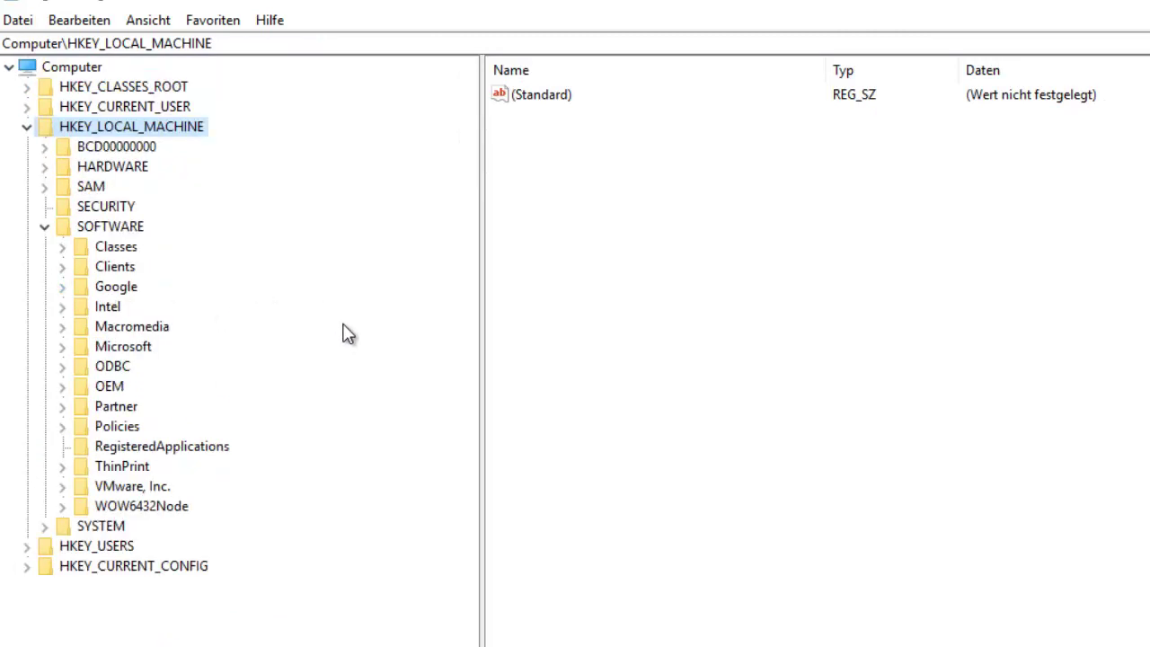
Expand the WOW6432Node key under SOFTWARE and its Microsoft subkey
click(137, 506)
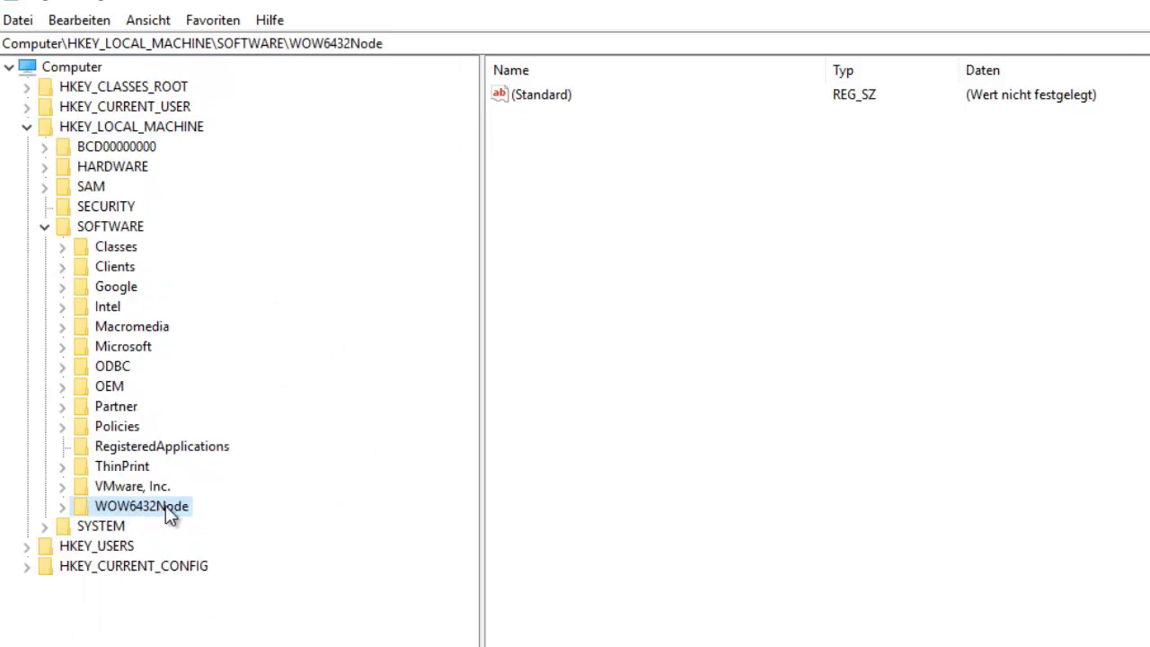
click(62, 507)
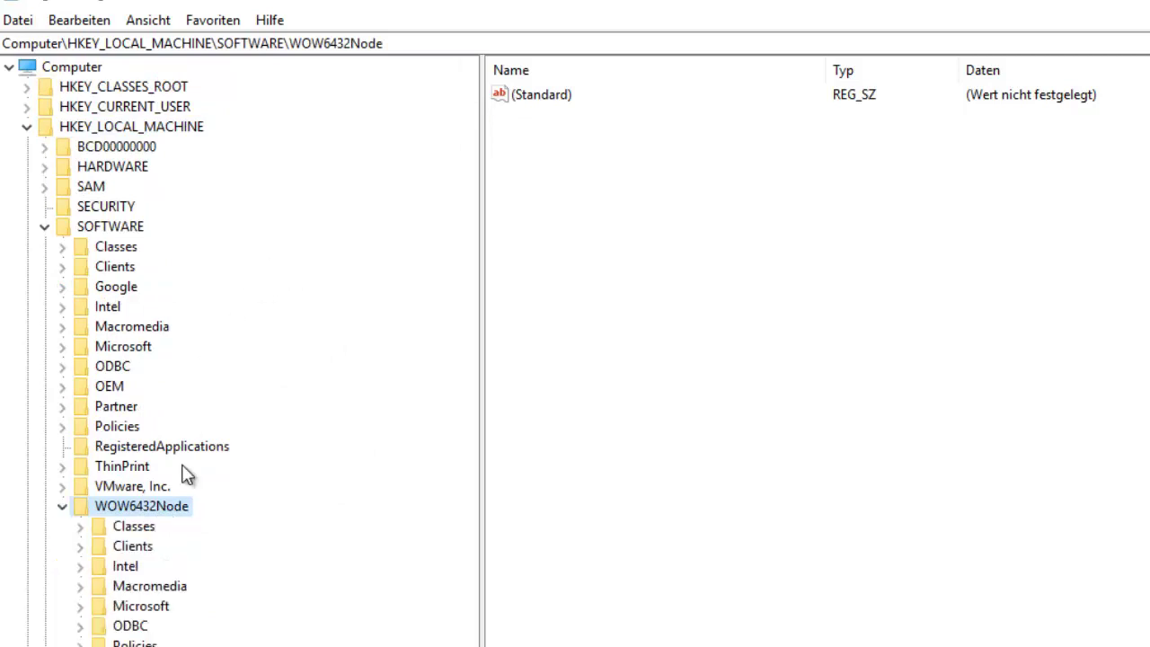
click(142, 606)
click(81, 606)
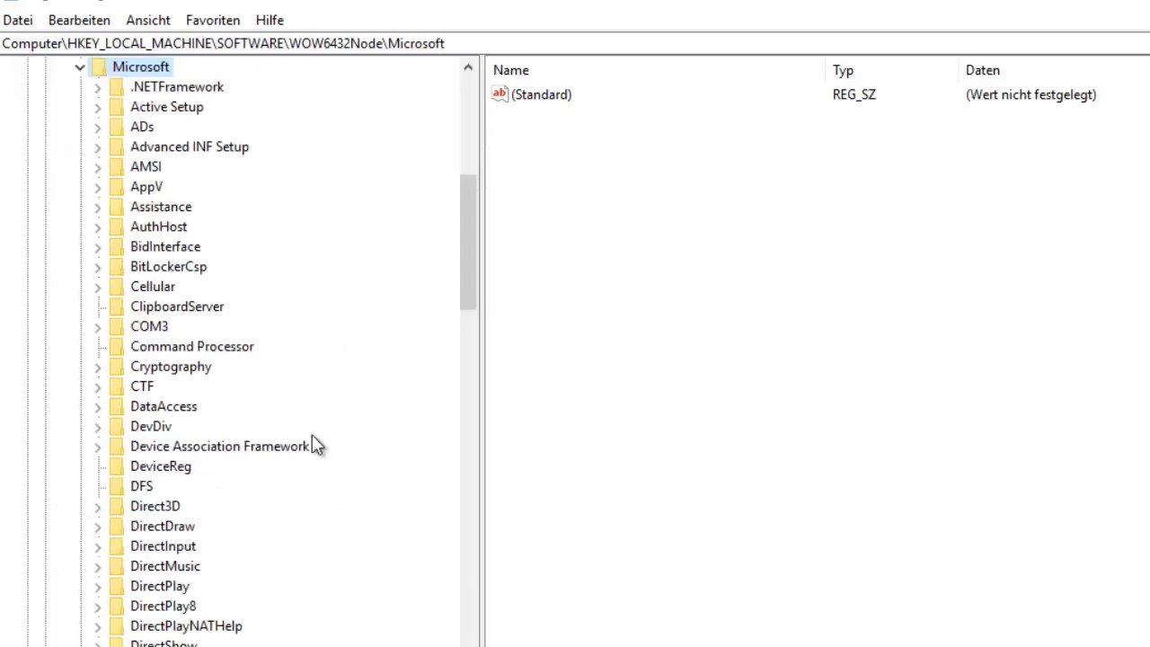
Find the Windows key under WOW6432Node\Microsoft and expand it together with its CurrentVersion subkey
scroll(386, 449, down, 7)
scroll(386, 449, down, 9)
click(206, 465)
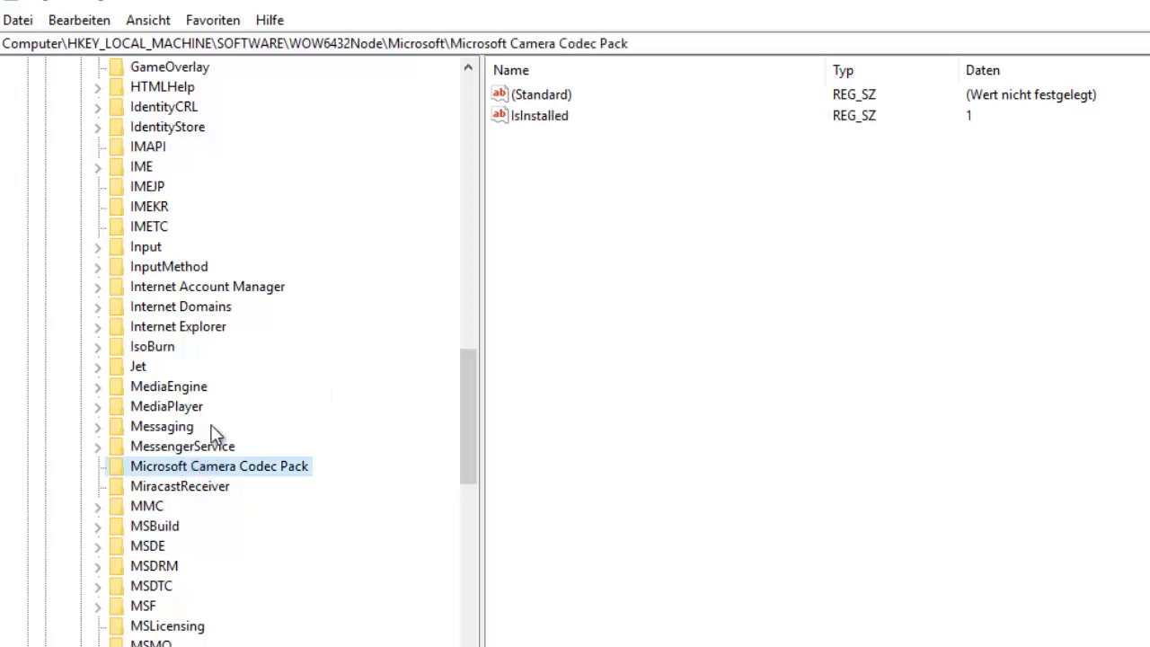
key(w)
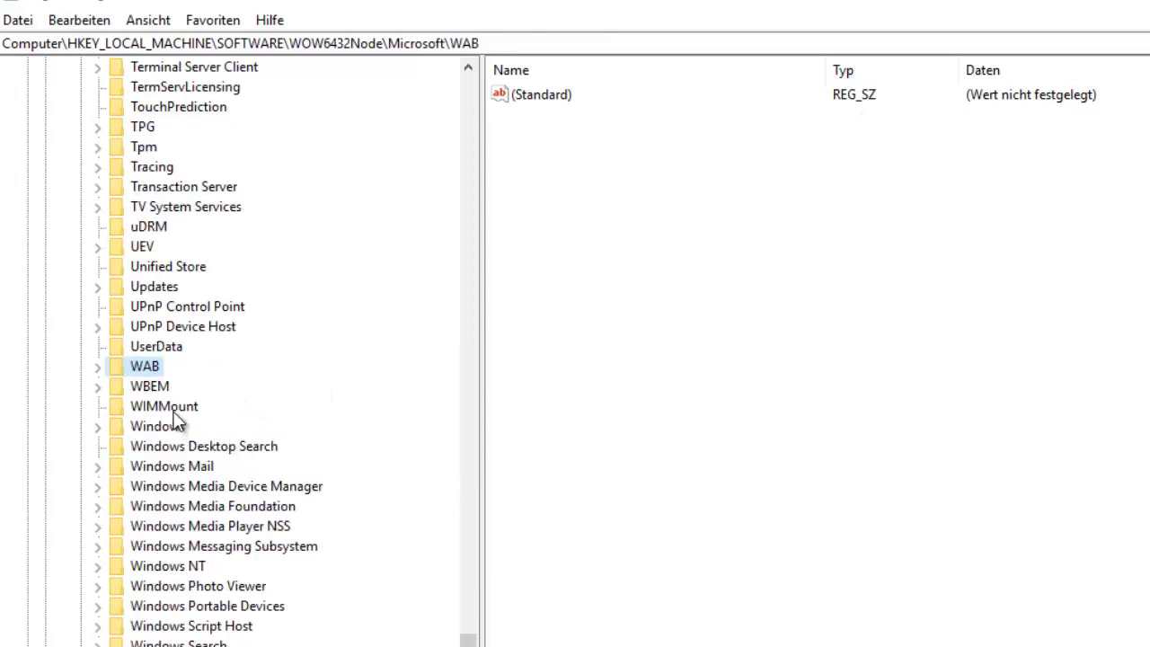
click(168, 430)
click(97, 427)
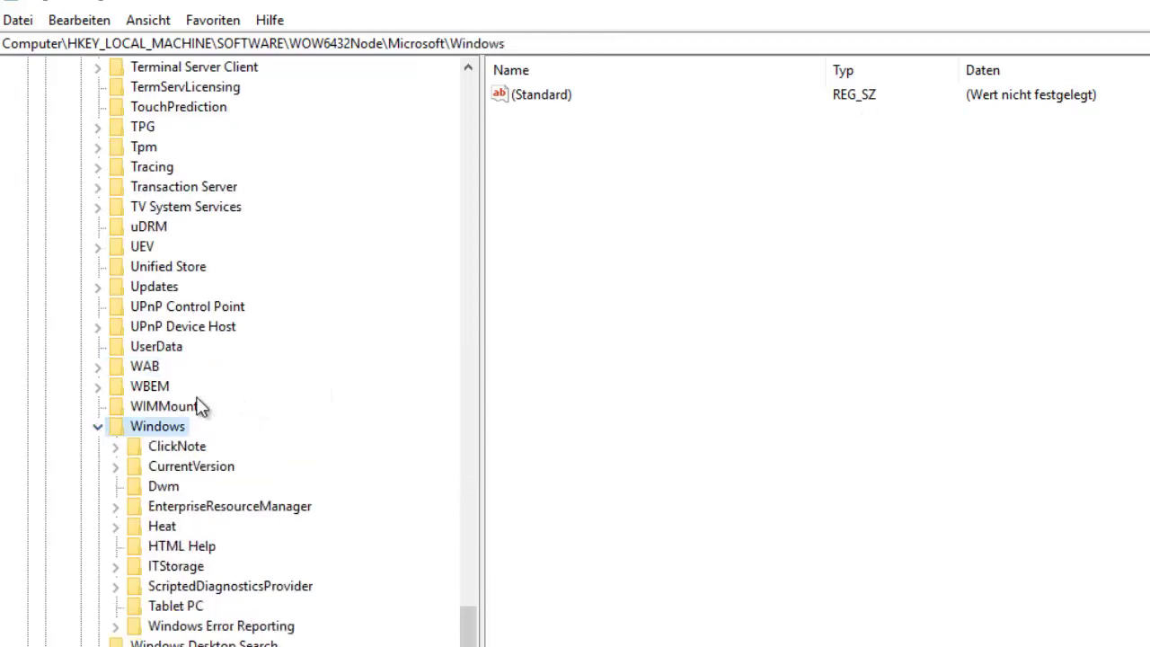
click(157, 469)
click(115, 466)
Find the Explorer key among the CurrentVersion subkeys of WOW6432Node and expand it
scroll(280, 409, down, 6)
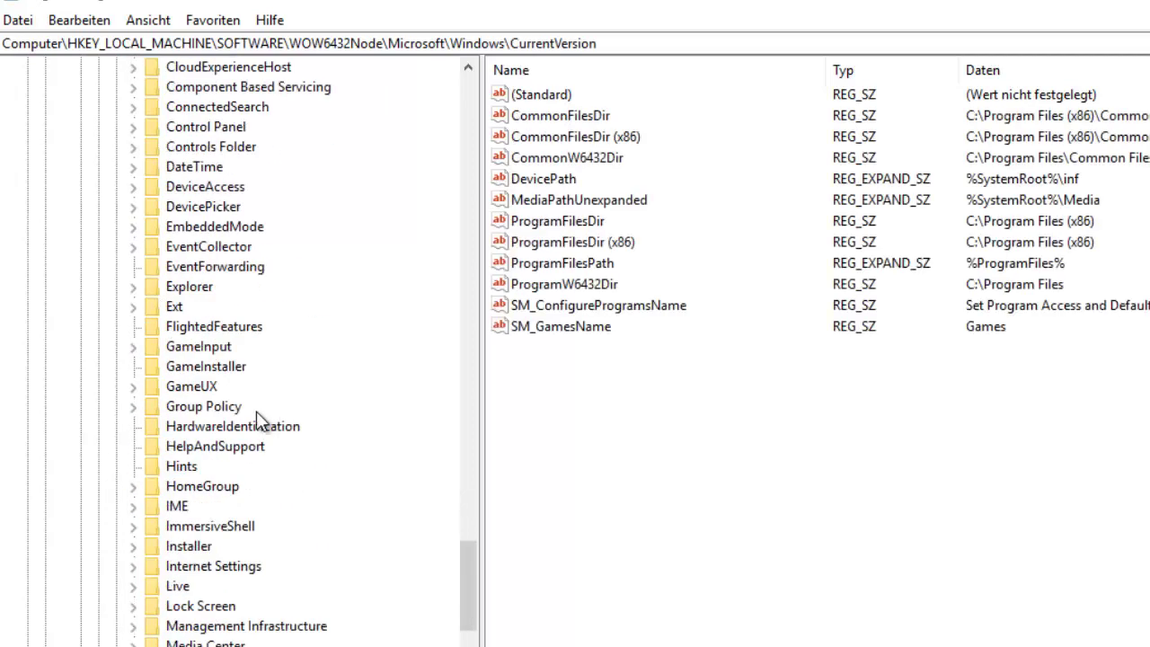
key(v)
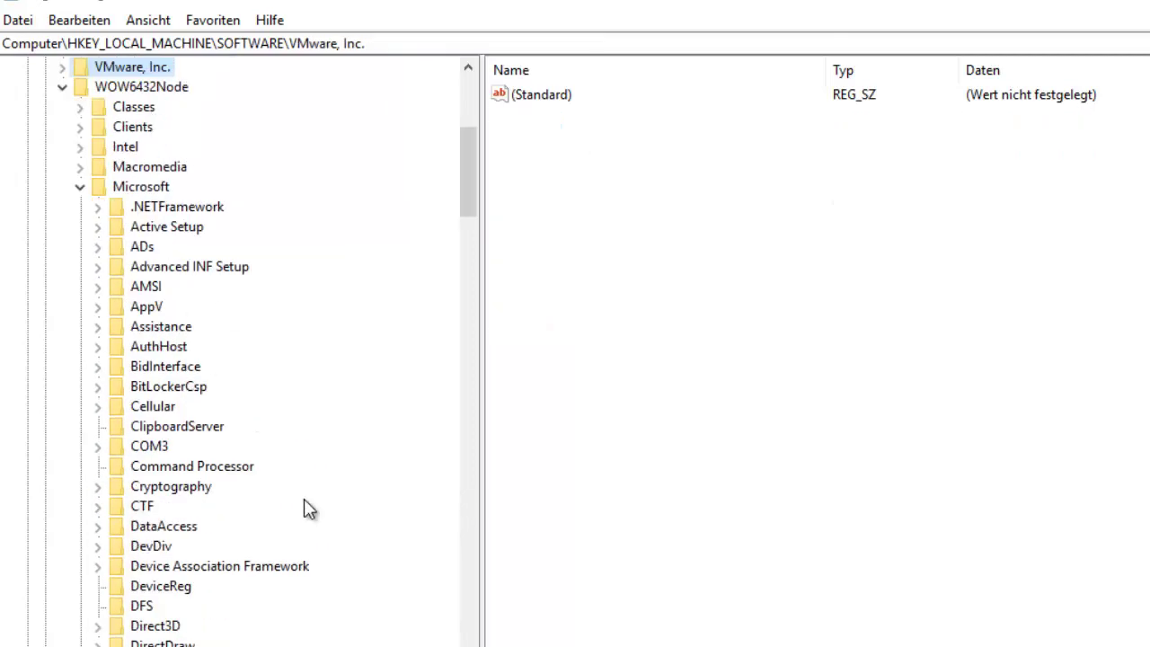
scroll(269, 490, down, 9)
scroll(238, 462, down, 6)
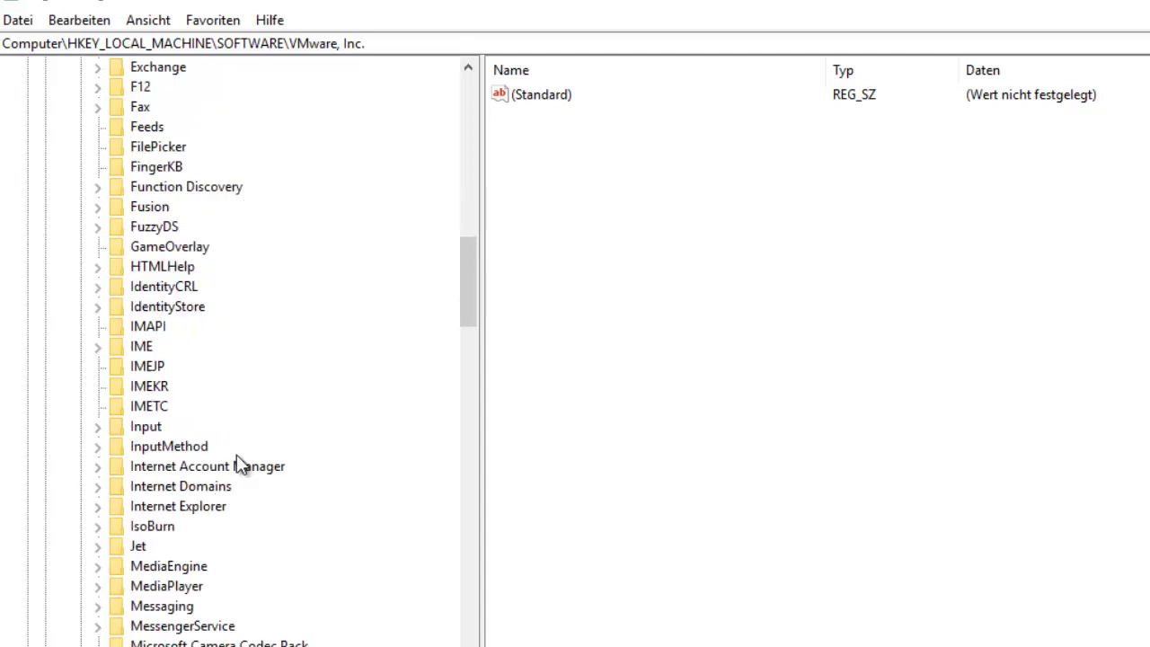
scroll(224, 449, down, 2)
scroll(223, 446, up, 1)
scroll(223, 446, down, 1)
click(153, 406)
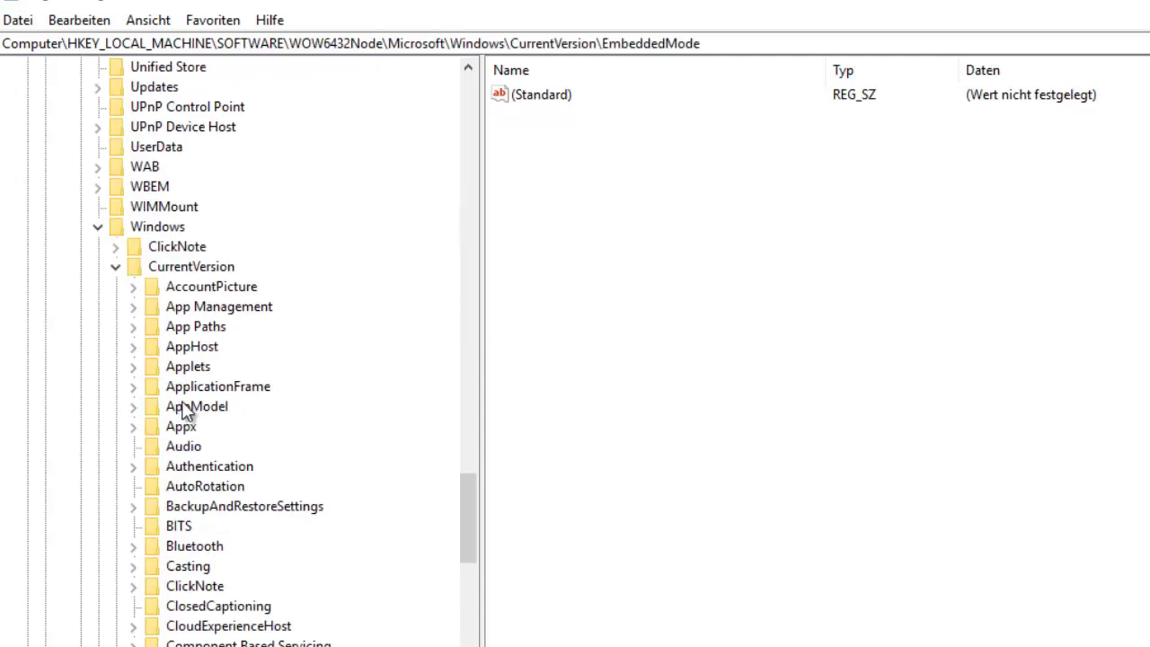
scroll(184, 411, down, 8)
double_click(147, 367)
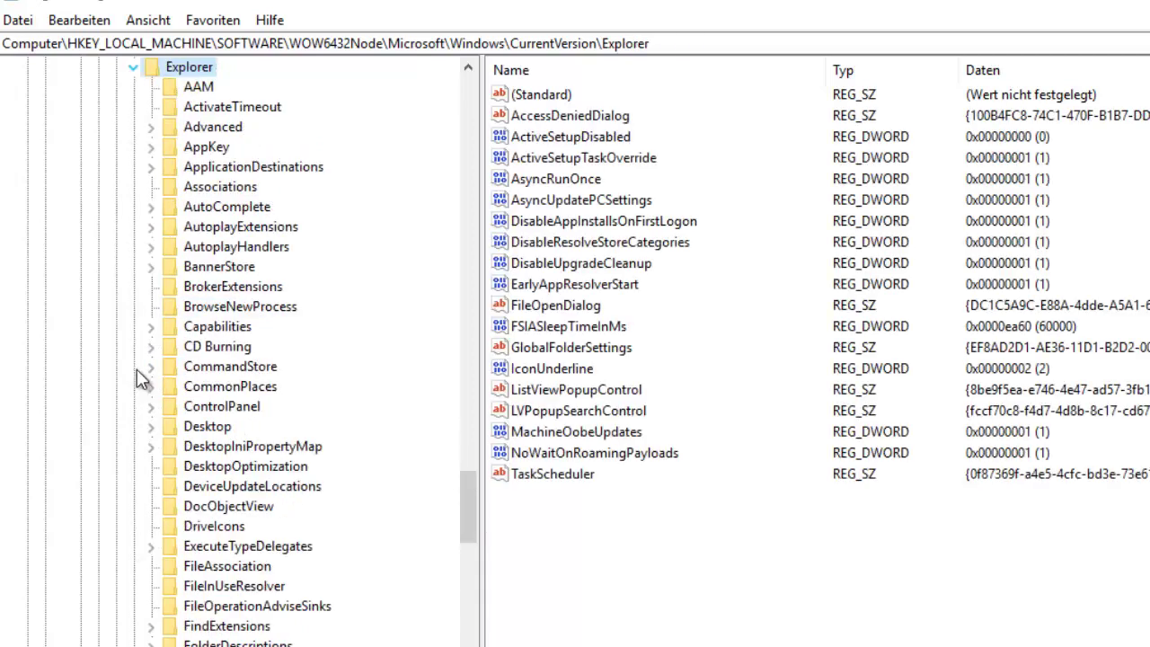
Find the VolumeCaches key within the WOW6432Node Explorer branch and expand it
click(190, 447)
key(v)
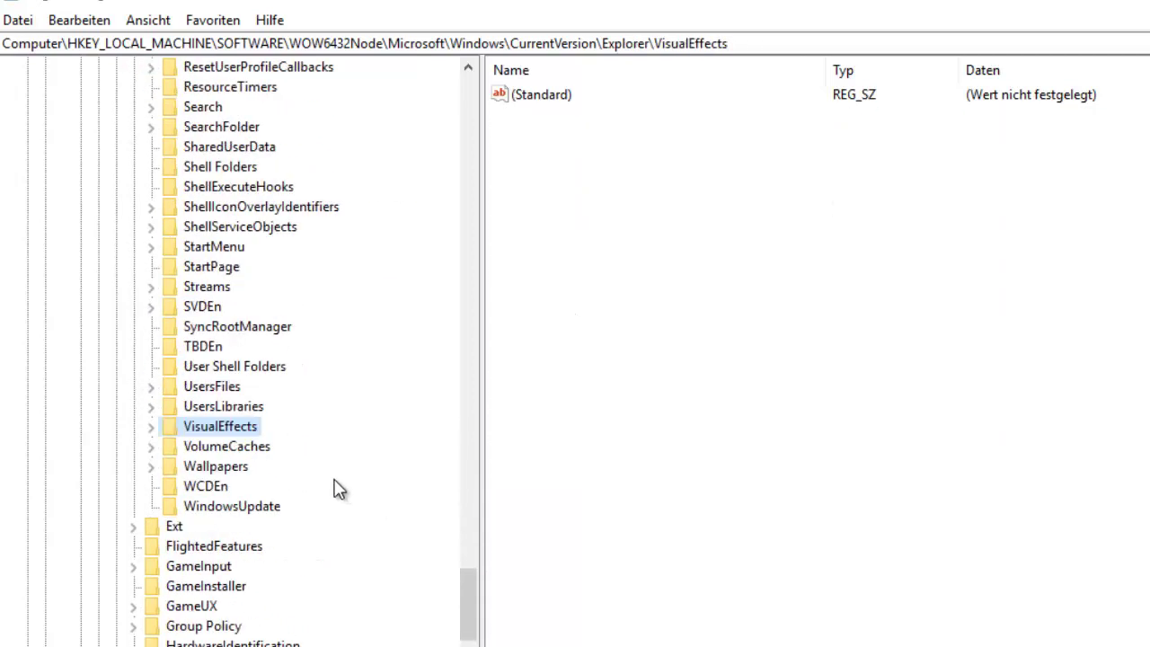
click(229, 446)
click(152, 447)
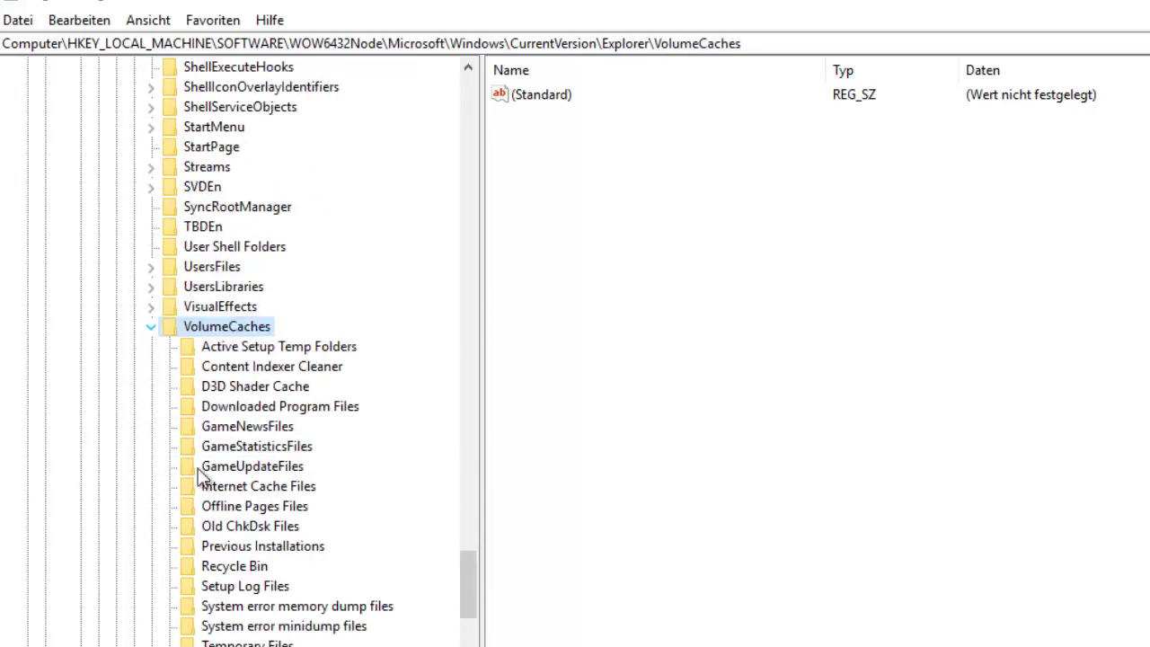
Select the Thumbnail Cache key within the WOW6432Node VolumeCaches key
scroll(386, 458, down, 5)
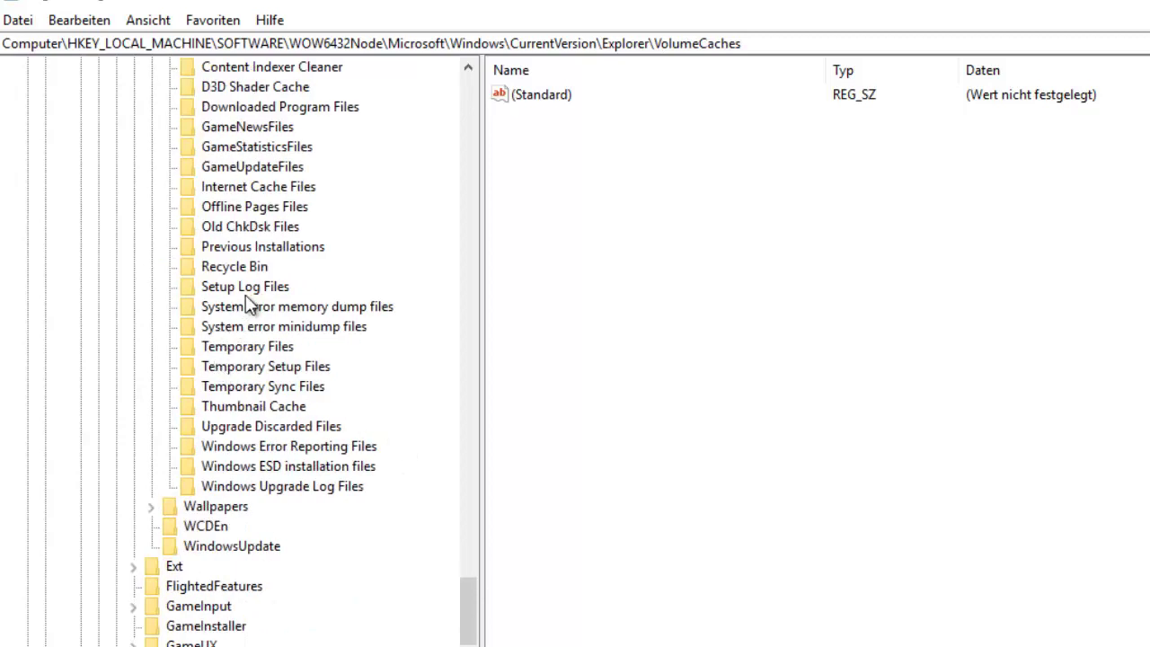
key(t)
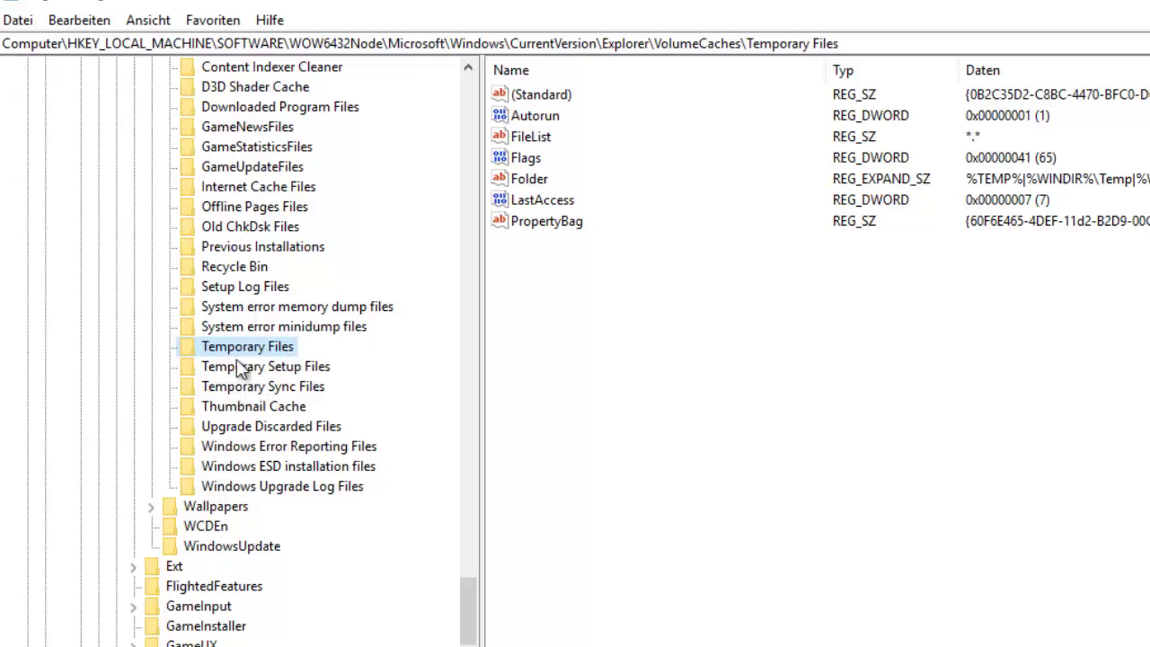
click(260, 411)
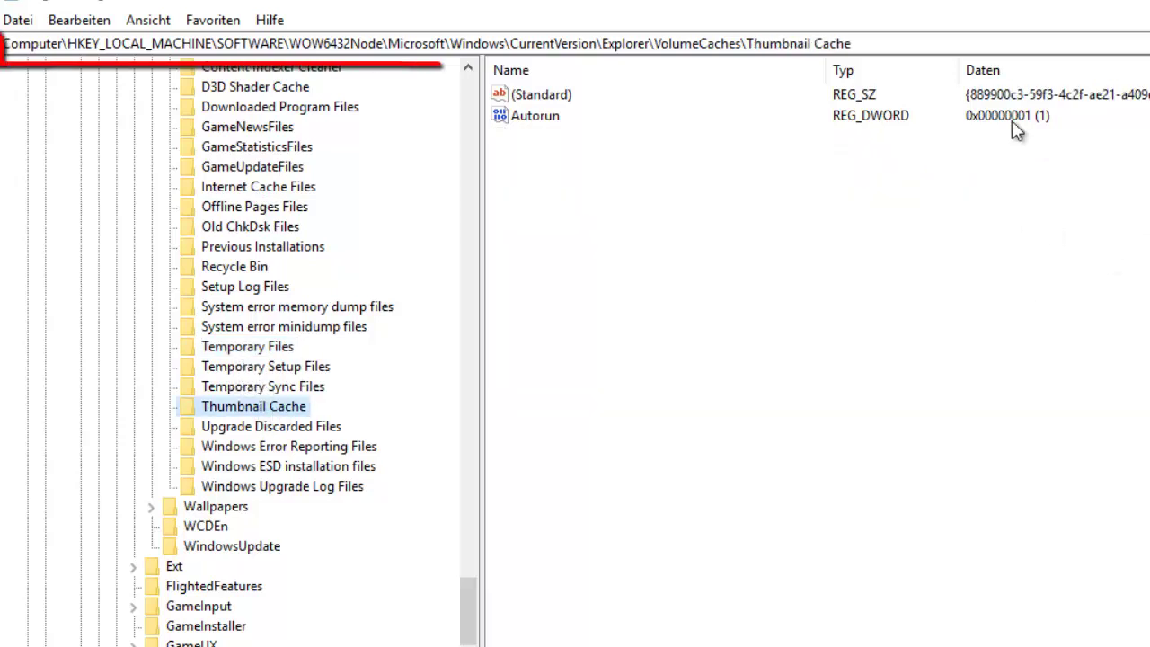
Set the Autorun value of the WOW6432Node Thumbnail Cache key to 0 and refresh the registry view
click(1040, 119)
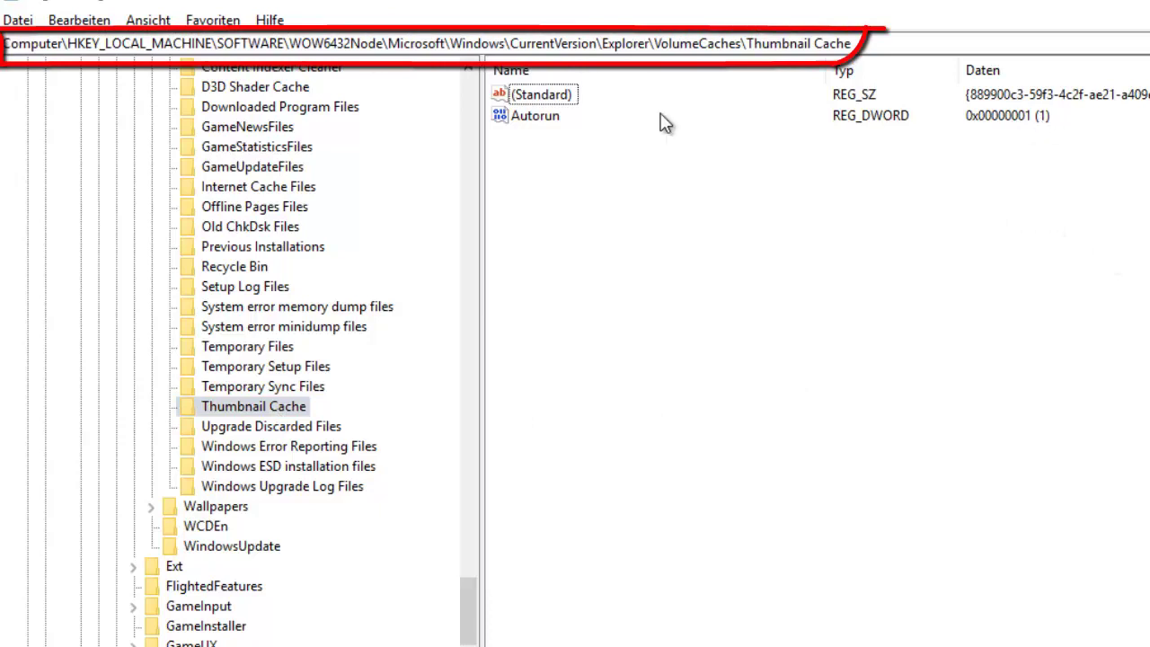
double_click(544, 116)
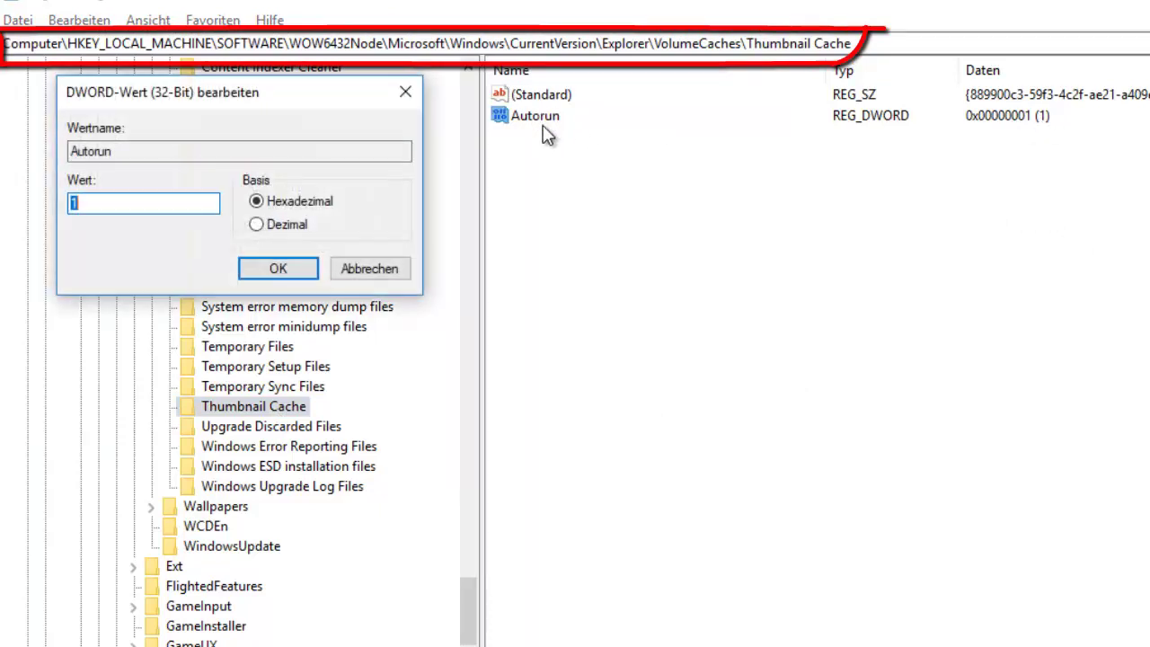
click(263, 269)
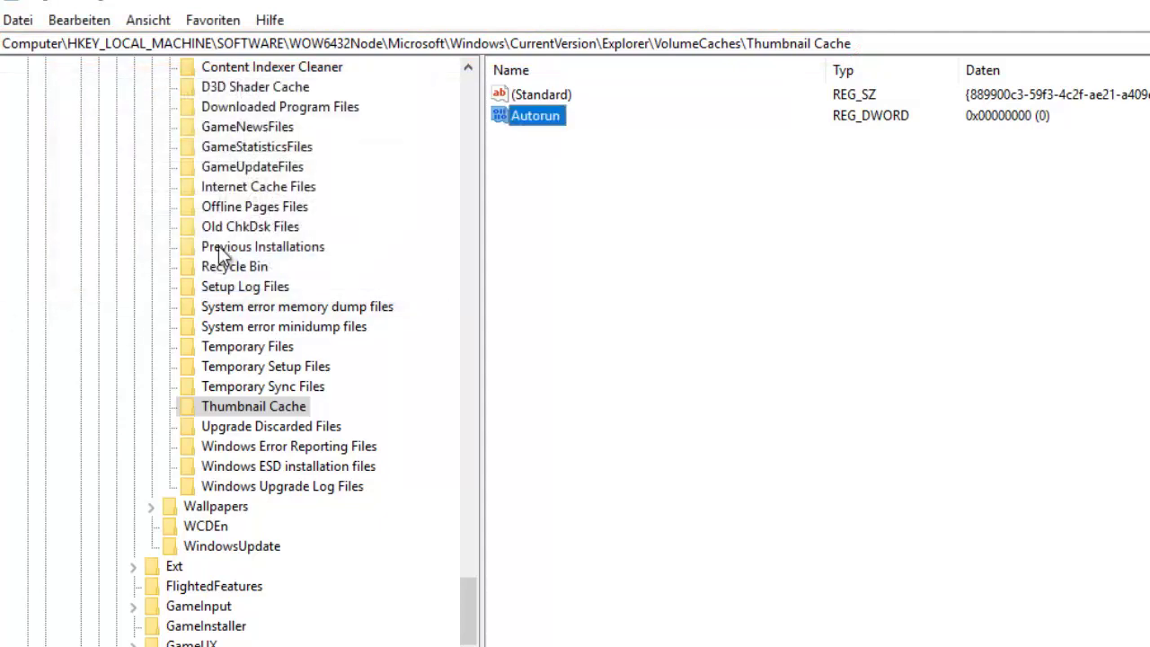
click(147, 20)
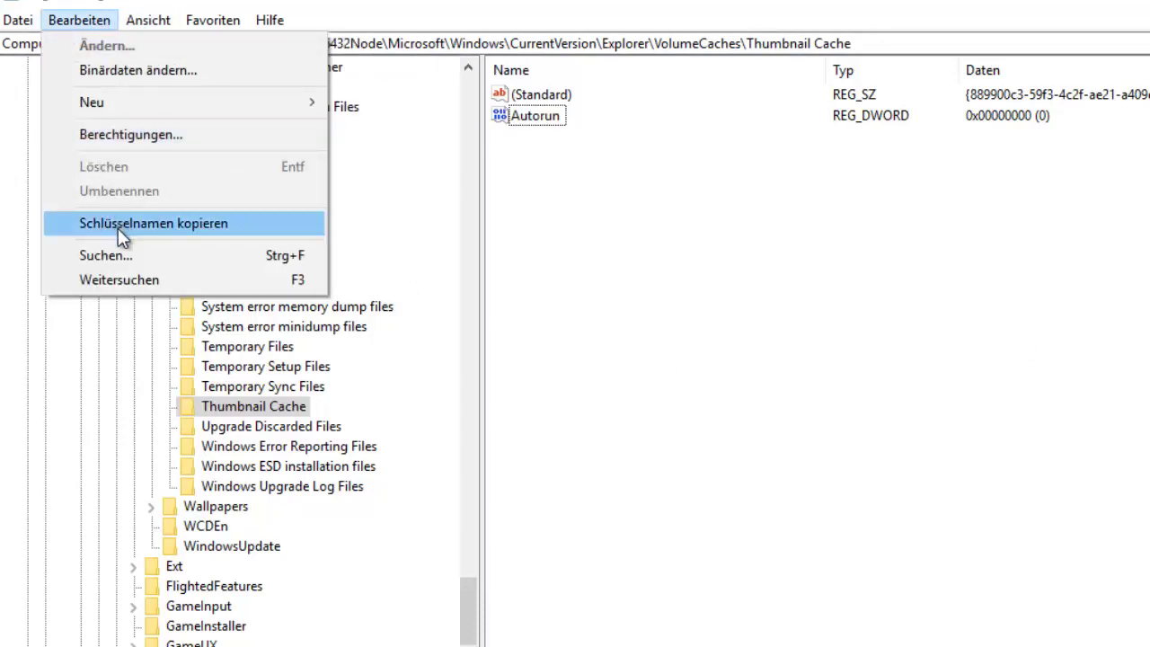
mouse_move(147, 19)
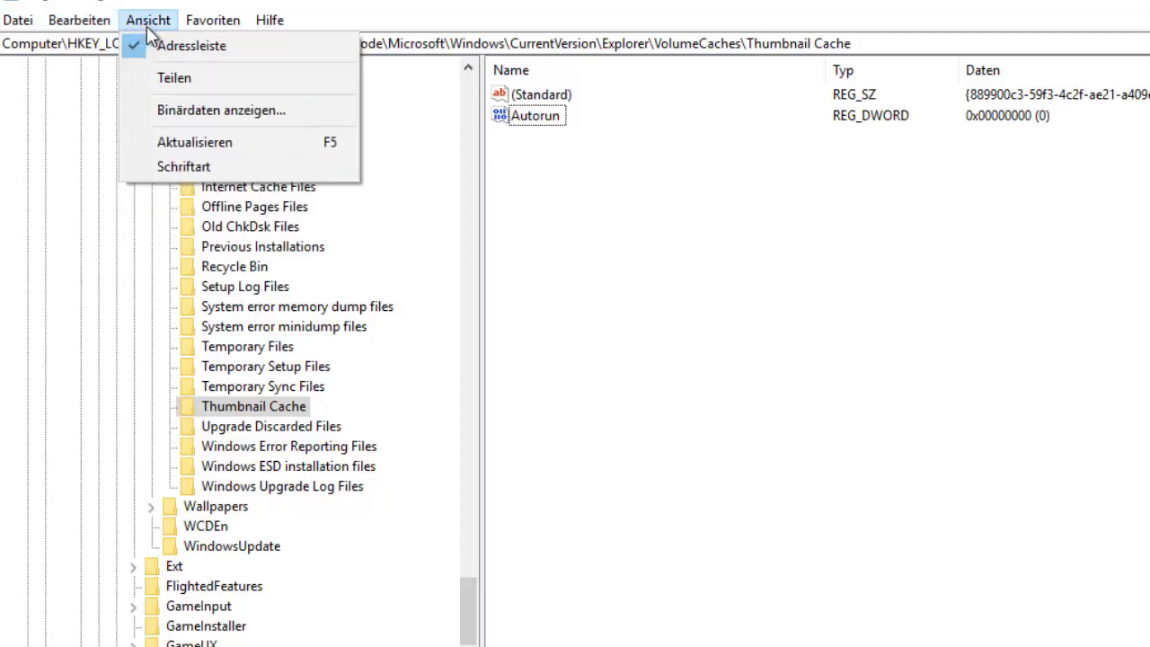
click(198, 144)
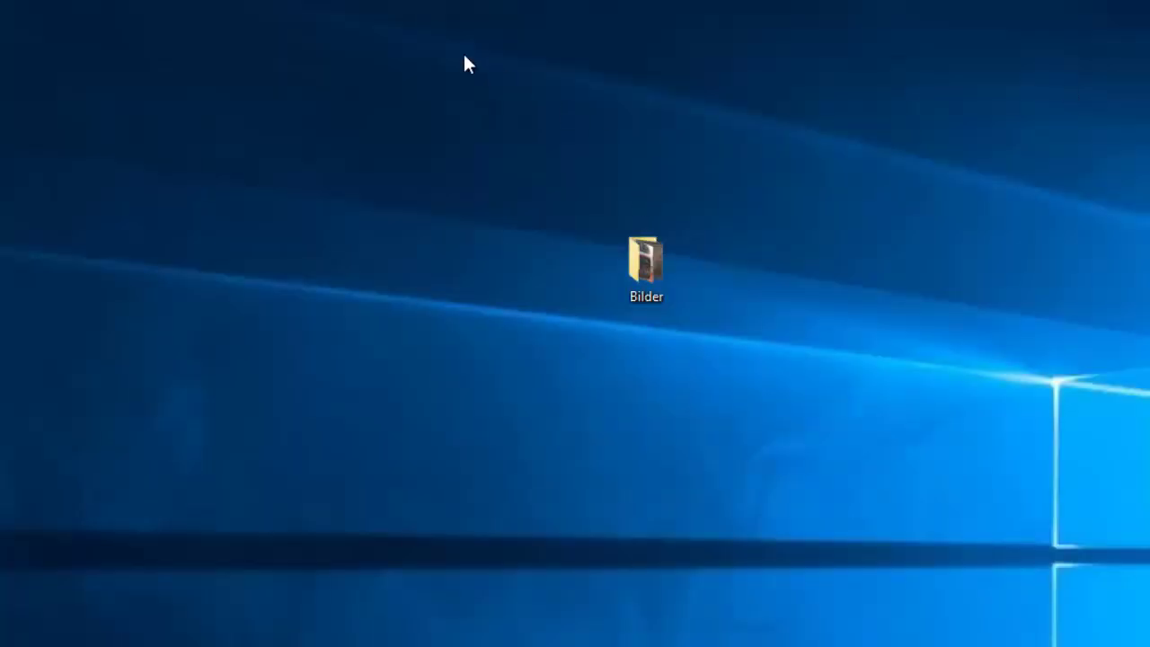
Refresh the desktop and open the Bilder folder to check its picture thumbnails
right_click(462, 52)
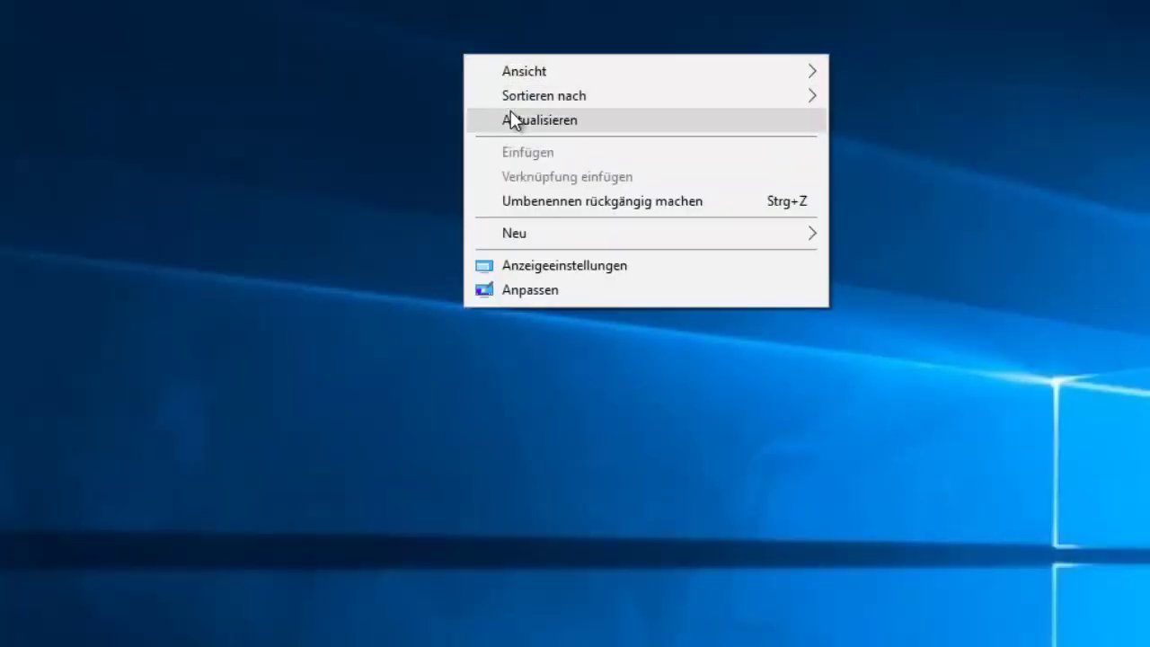
click(512, 118)
double_click(633, 263)
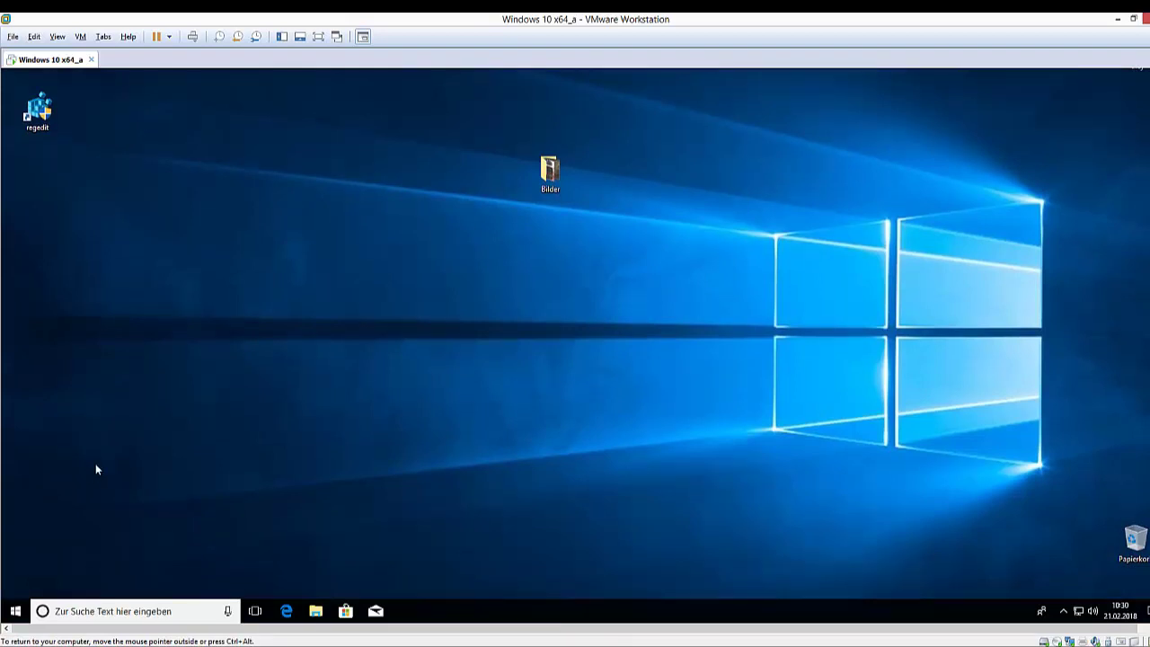
Search Windows for "cle" and open the Datenträgerbereinigung desktop app
key(super)
text(cle)
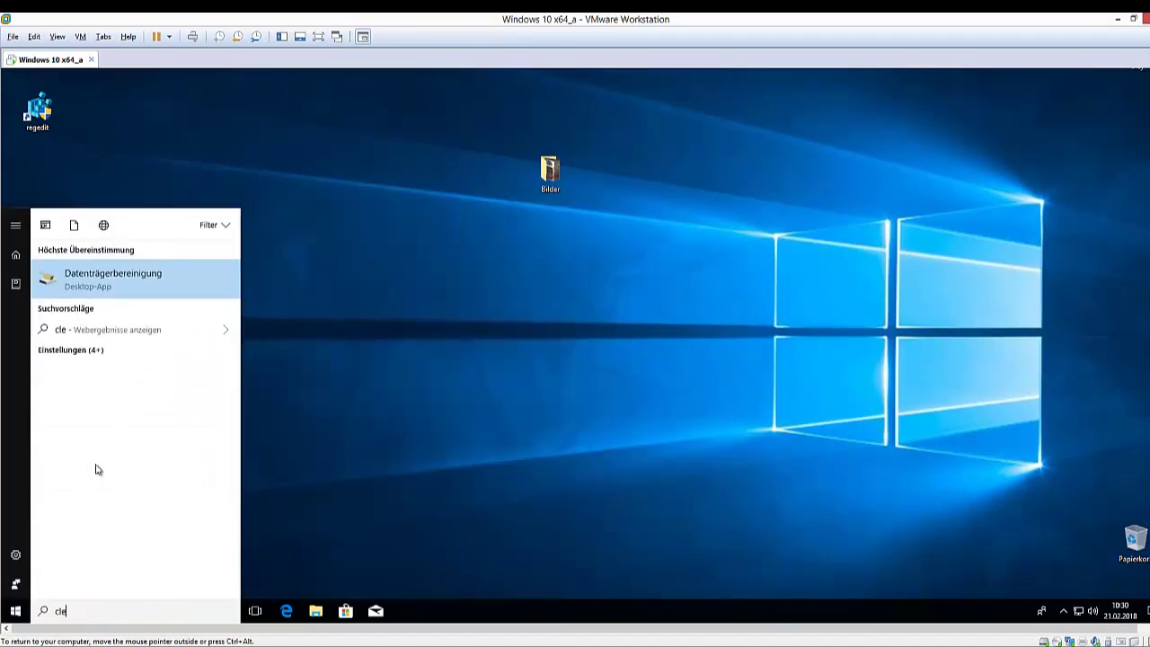
click(155, 276)
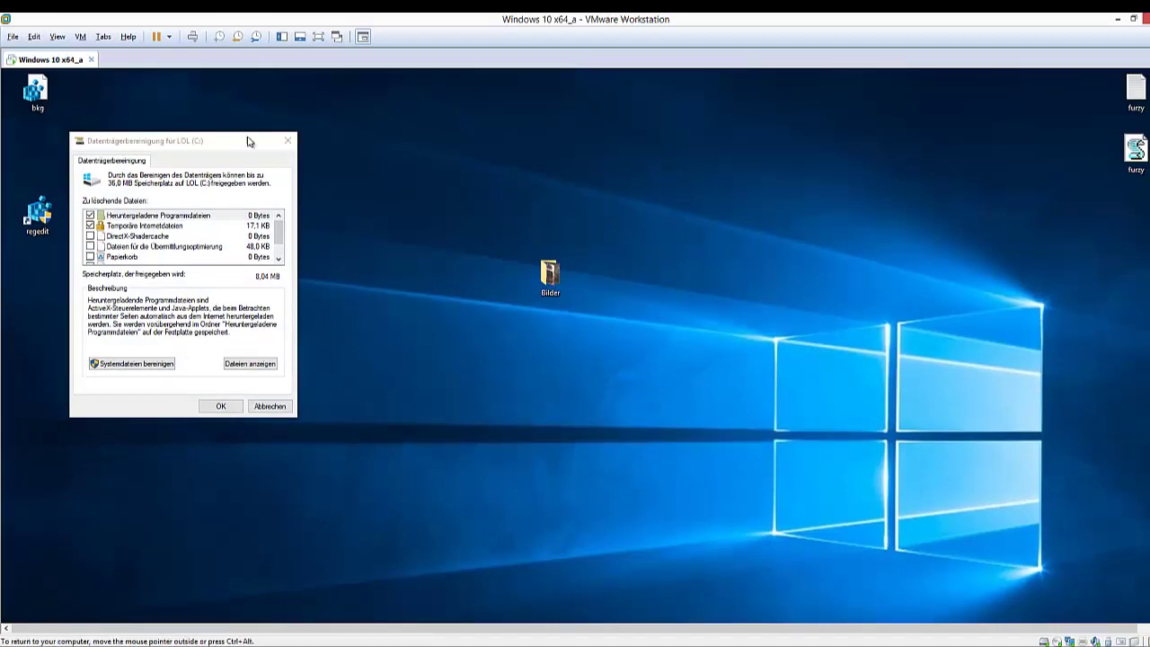
Toggle the Miniaturansichten entry in the list of files to delete, and dismiss the Datenträgerbereinigung dialog without cleaning
drag(247, 141, 562, 180)
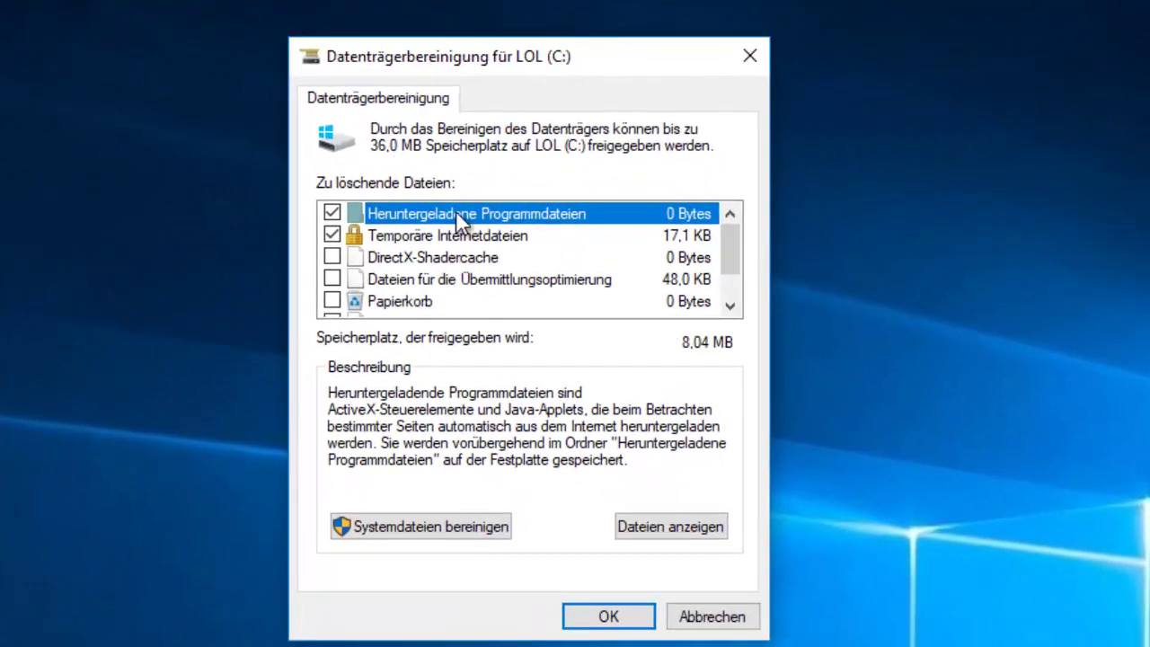
scroll(615, 185, down, 1)
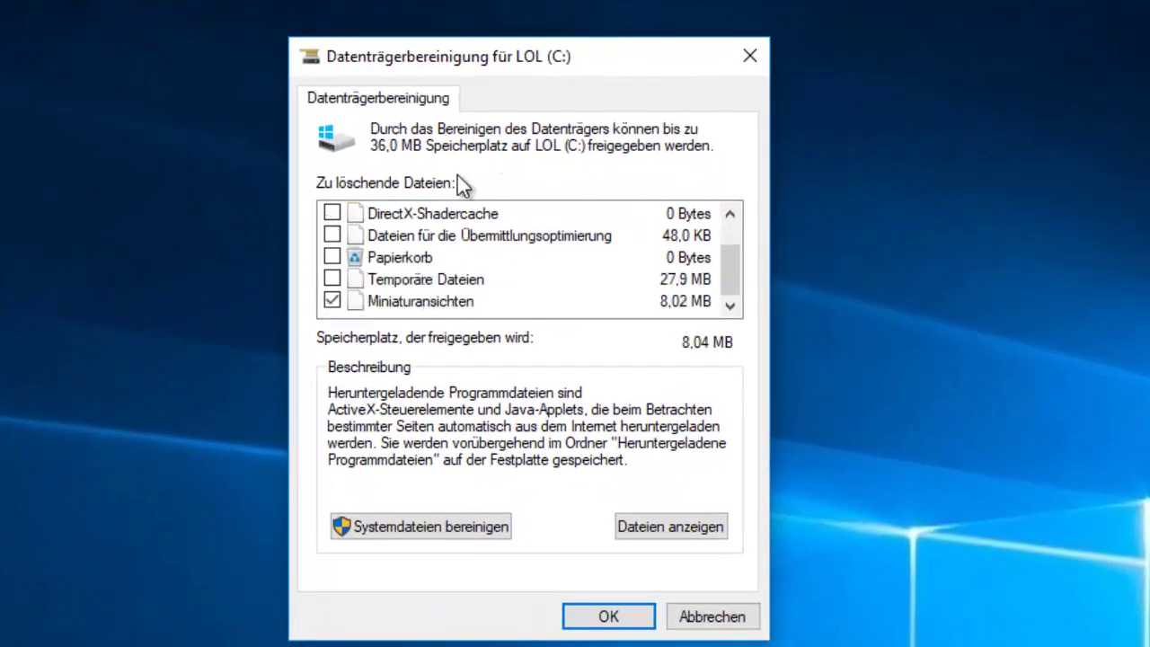
click(349, 298)
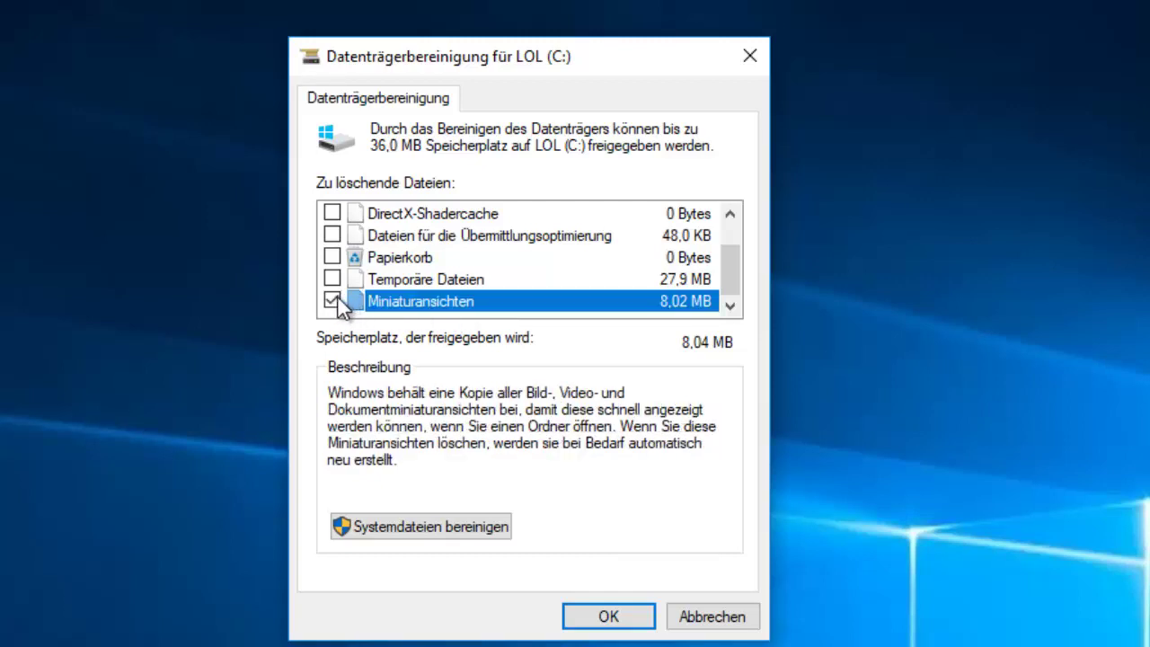
click(332, 303)
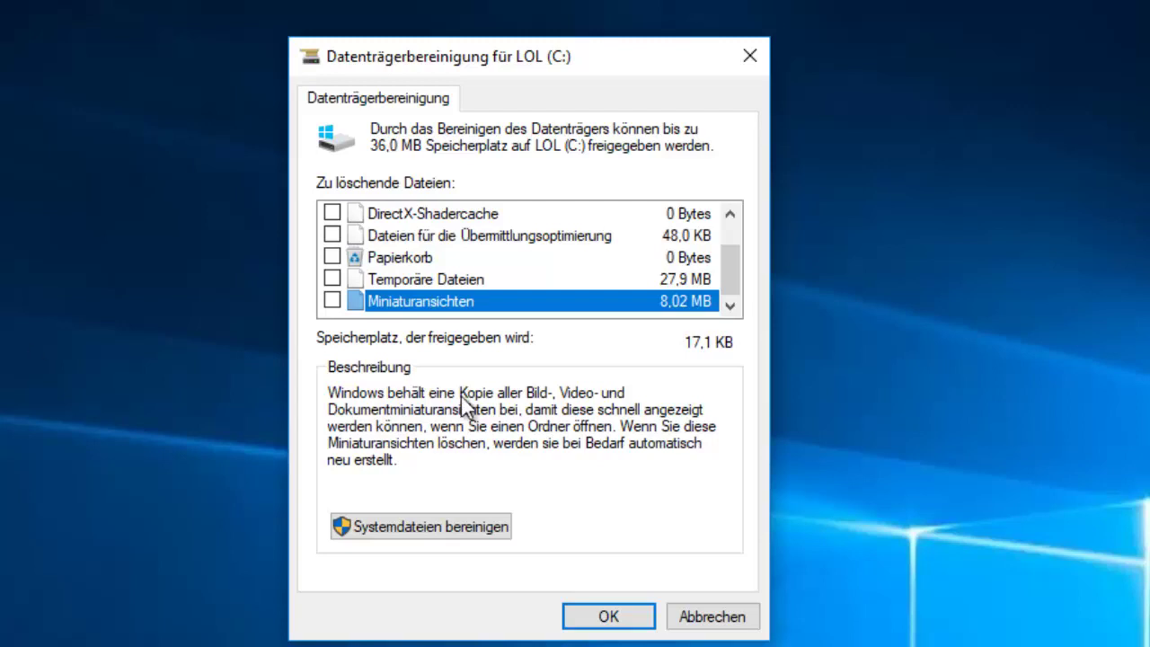
click(331, 302)
click(332, 303)
click(332, 301)
click(331, 302)
click(709, 617)
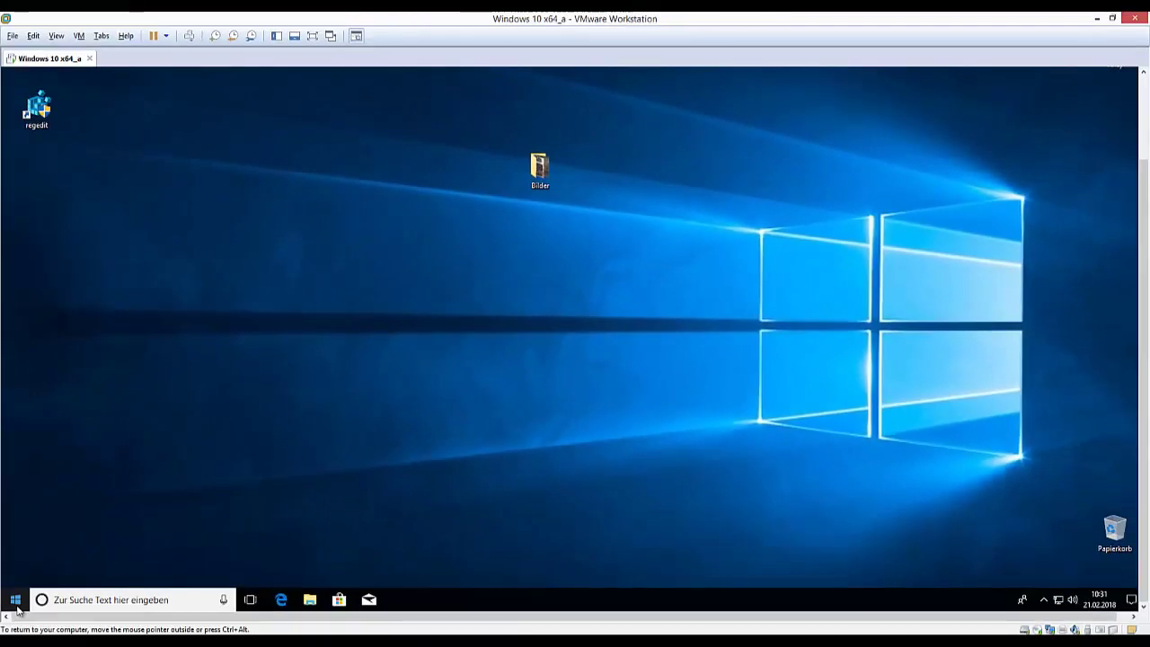
Launch the Task Scheduler (Aufgabenplanung) by running taskschd.msc from the Run dialog
key(super+r)
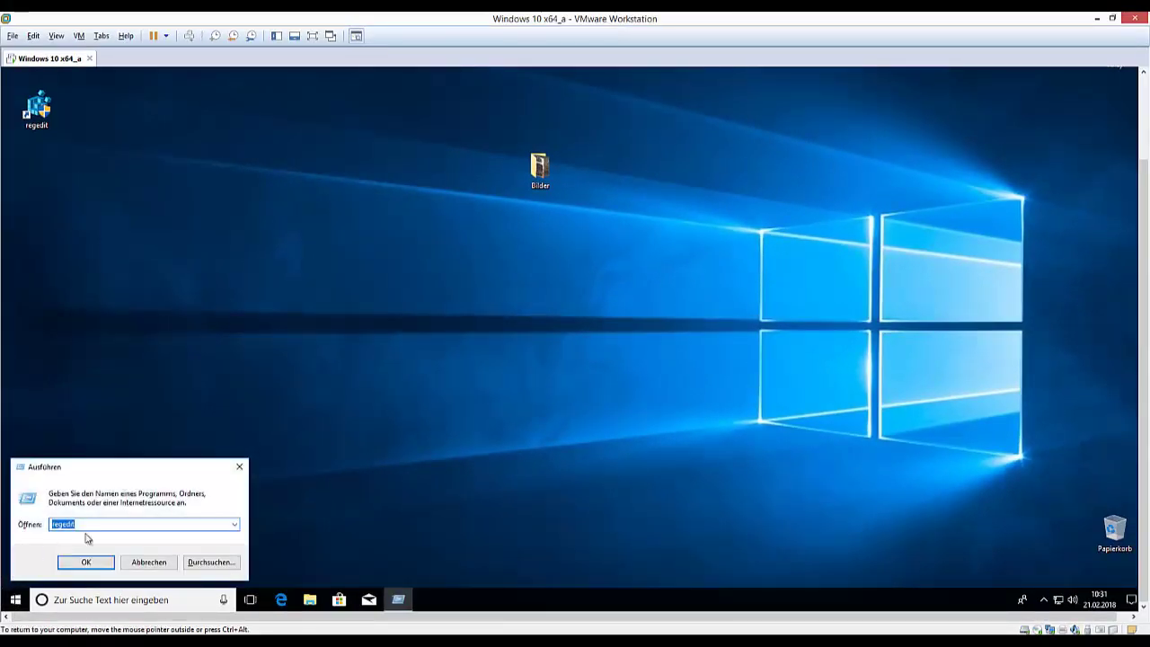
key(BackSpace)
key(BackSpace)
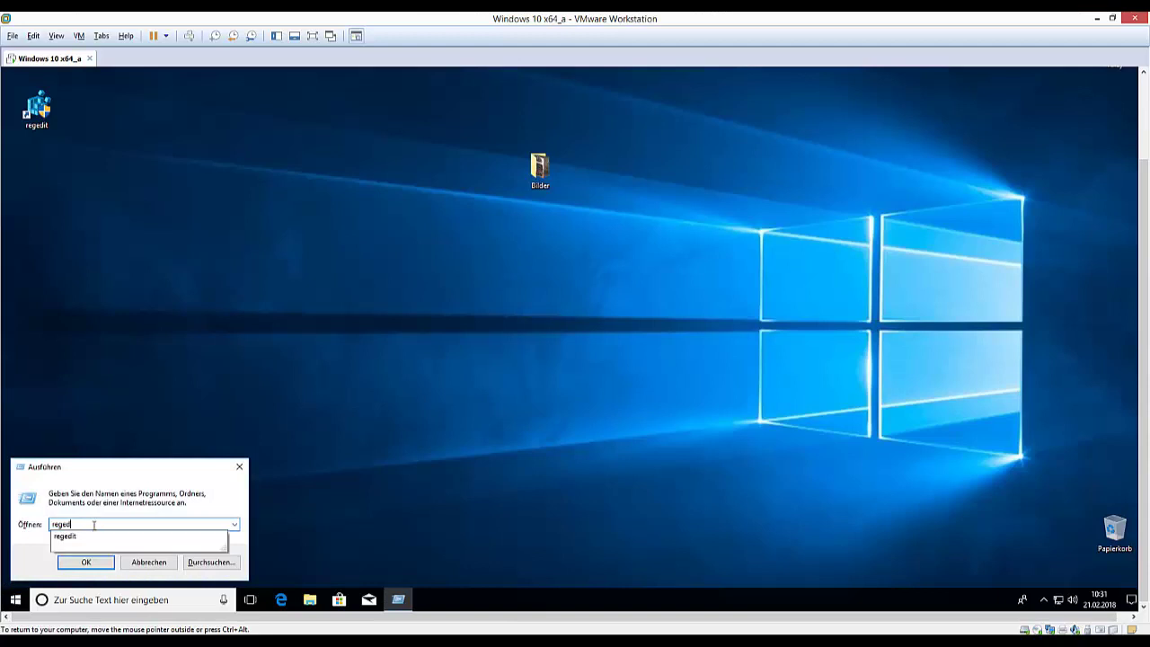
key(BackSpace)
key(BackSpace)
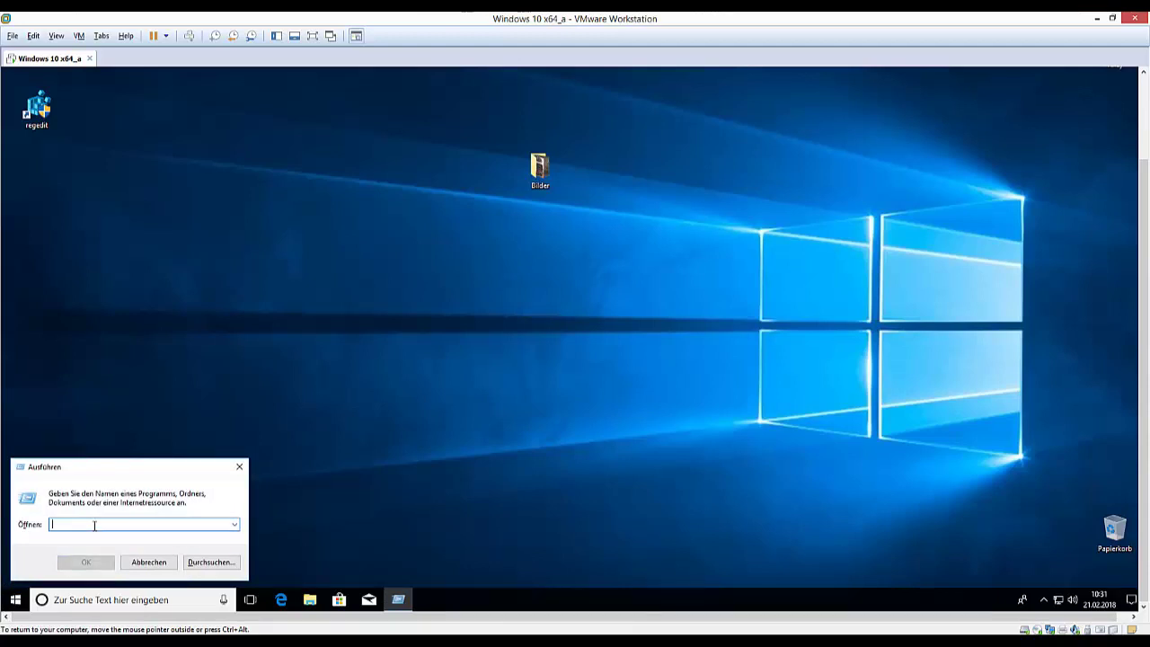
text(task)
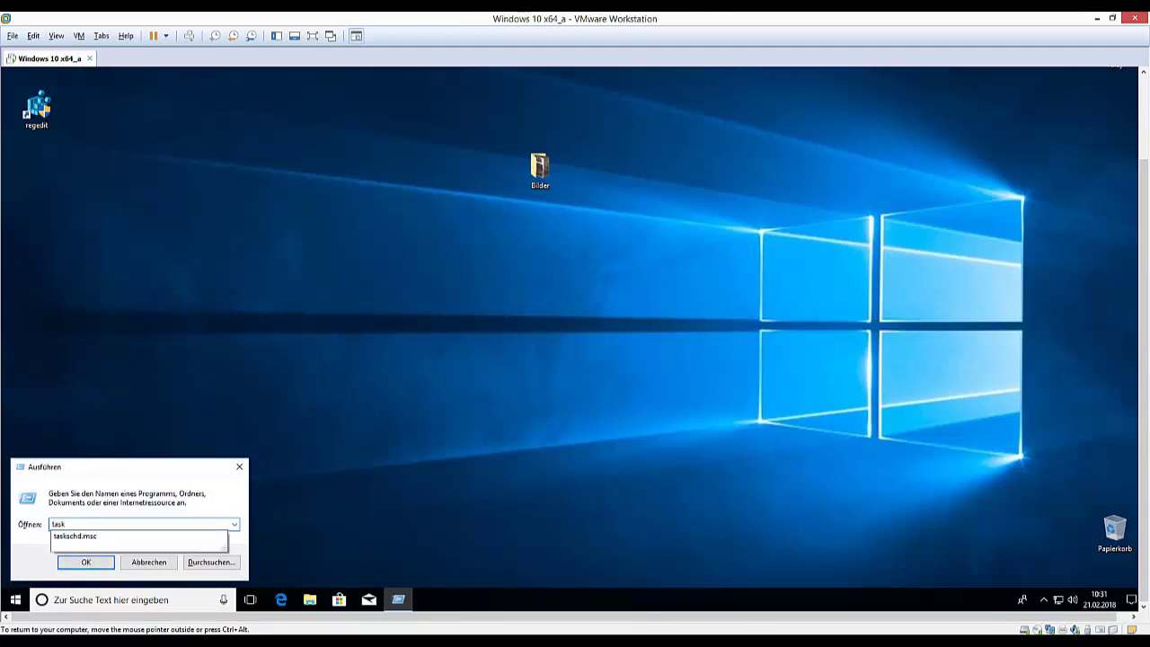
click(81, 537)
click(85, 561)
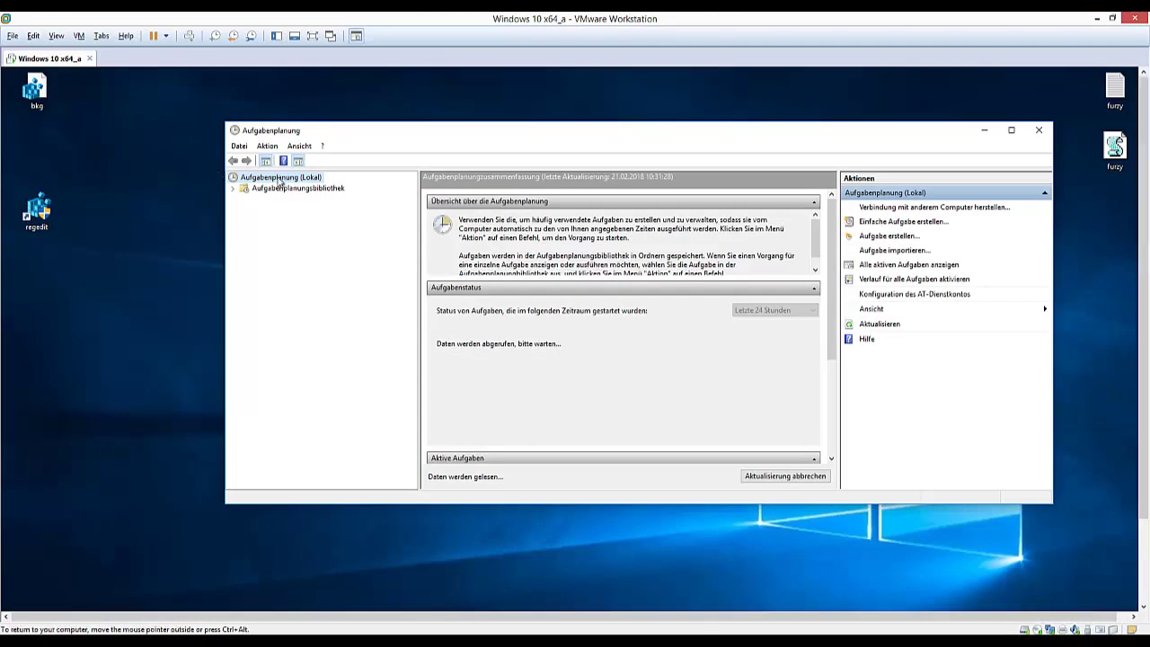
Expand the Aufgabenplanungsbibliothek through Microsoft down to the task folders inside Windows
click(239, 190)
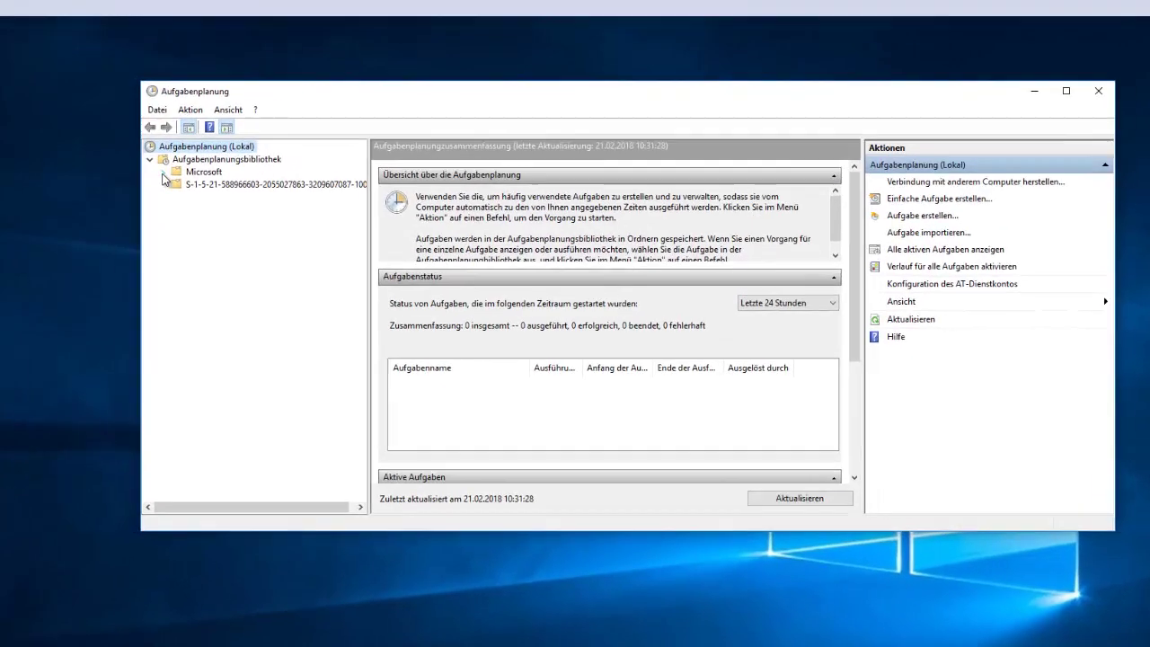
click(245, 199)
click(261, 210)
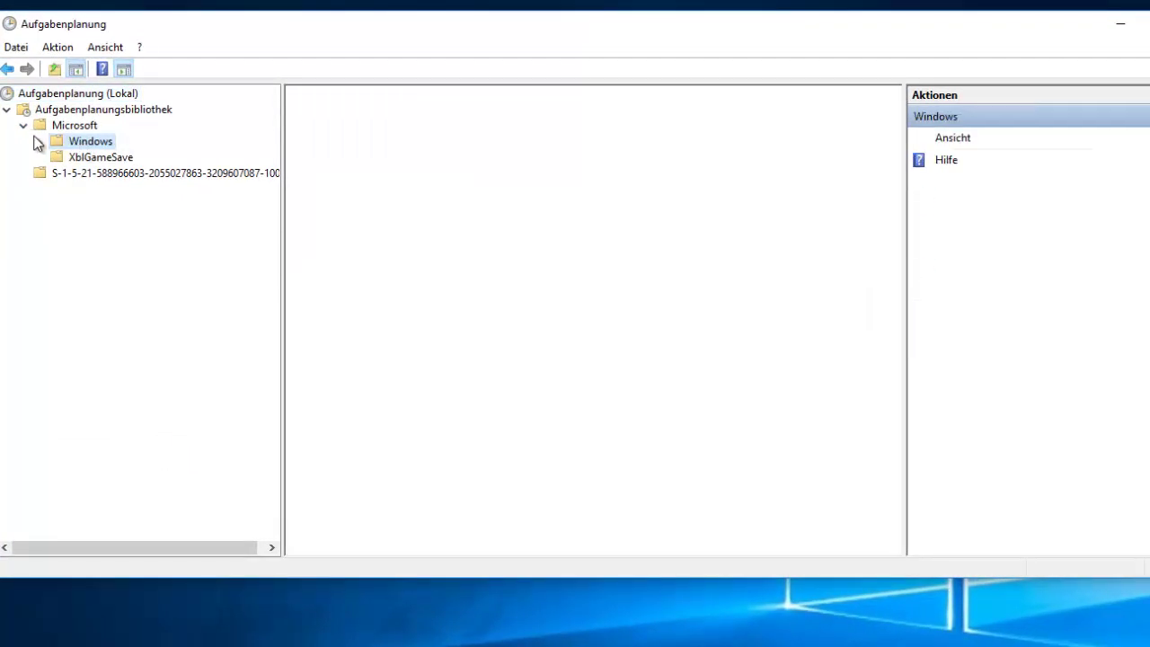
click(39, 142)
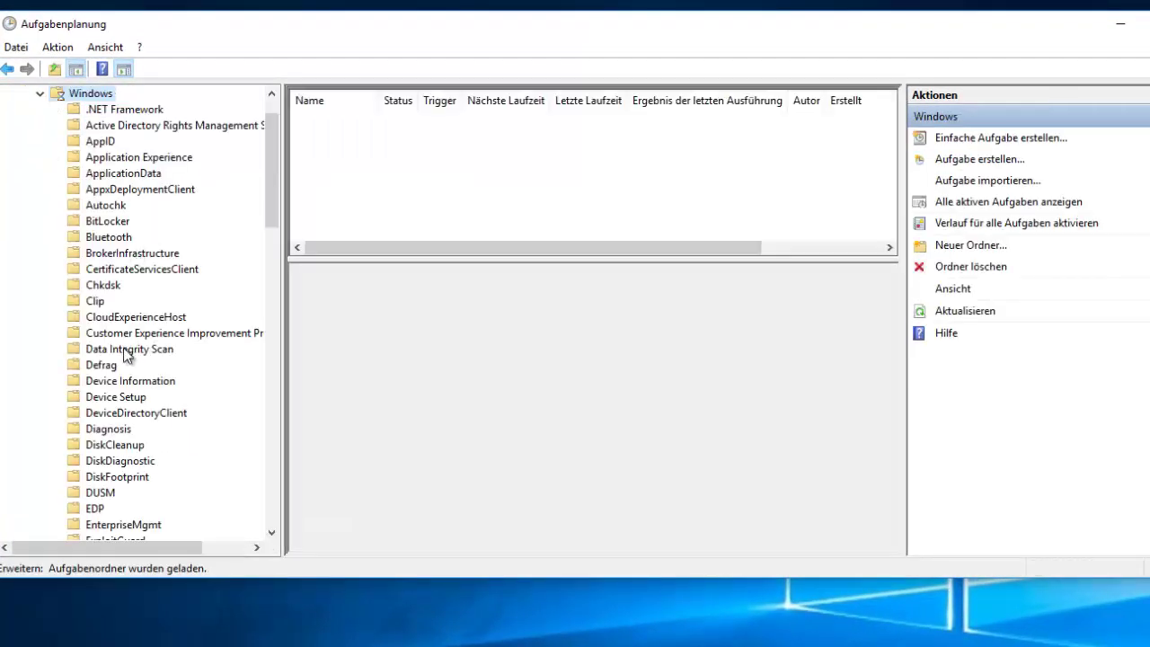
Look through the Task Manager, TaskScheduler and Shell task folders for the cleanup task
click(126, 351)
key(t)
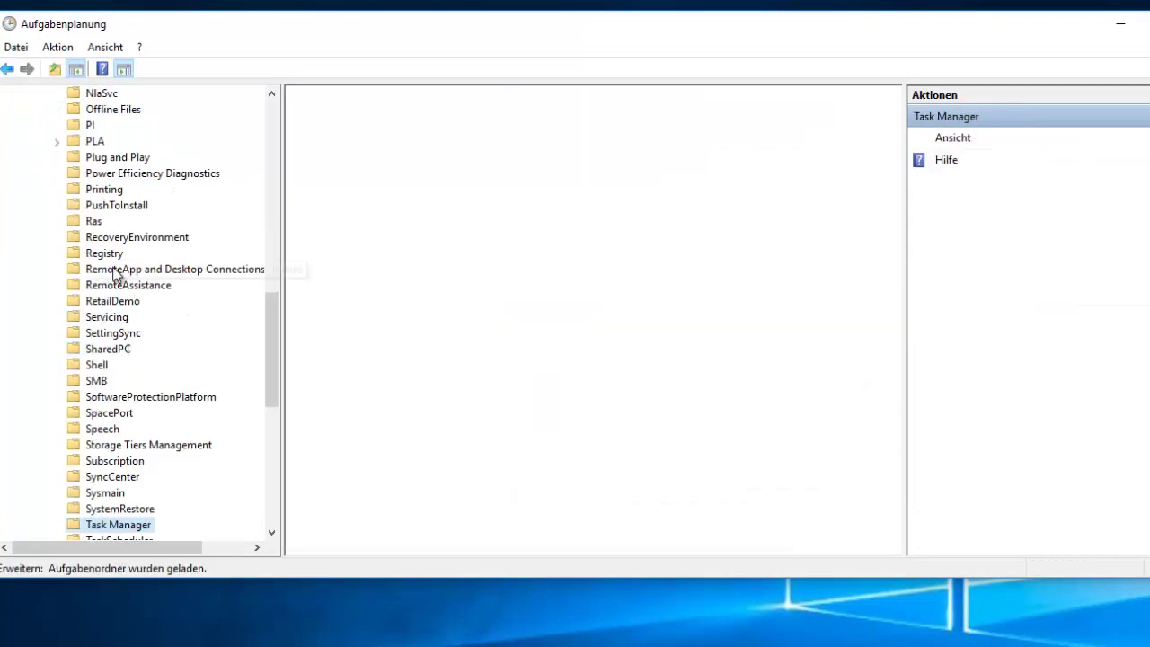
scroll(117, 274, down, 3)
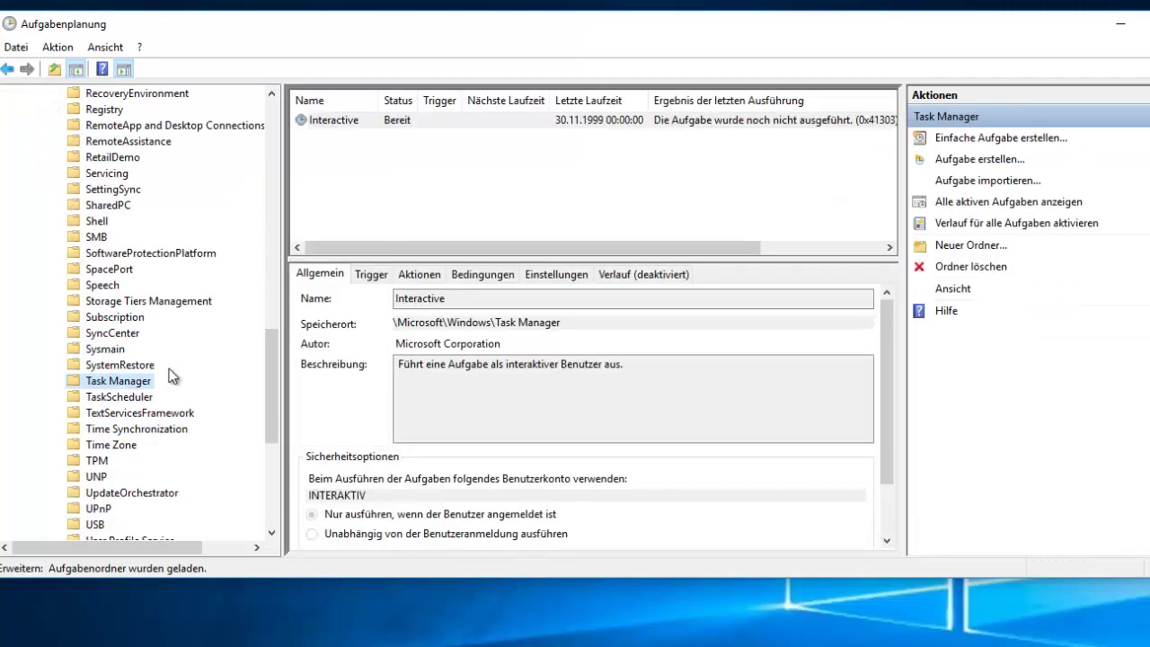
click(124, 398)
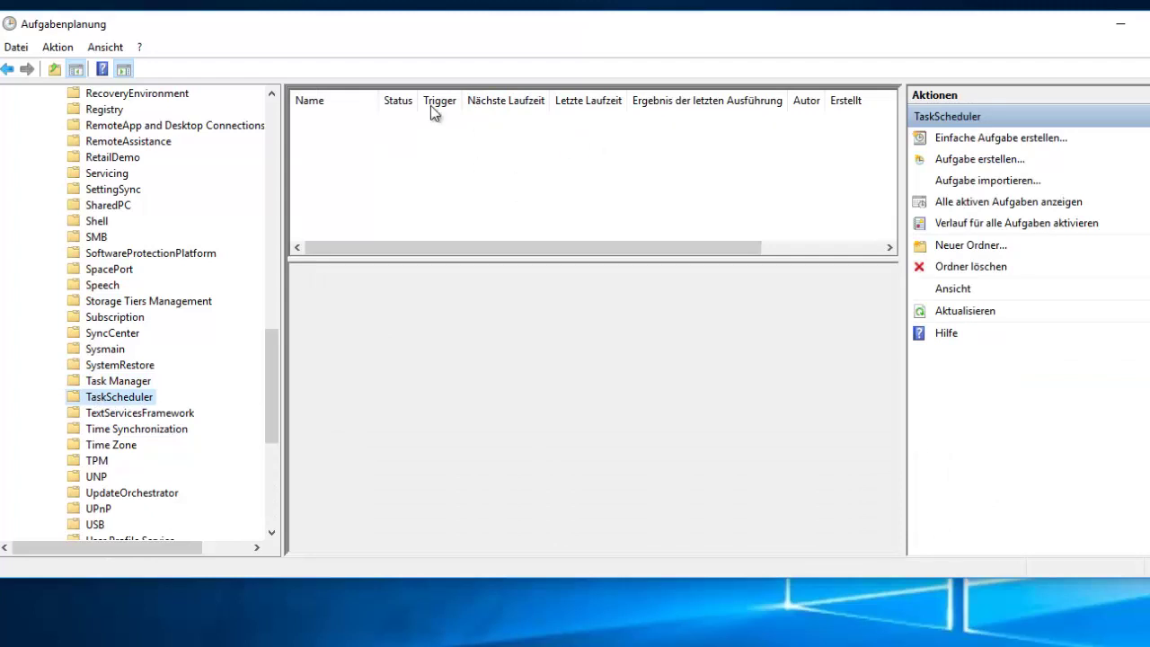
click(89, 220)
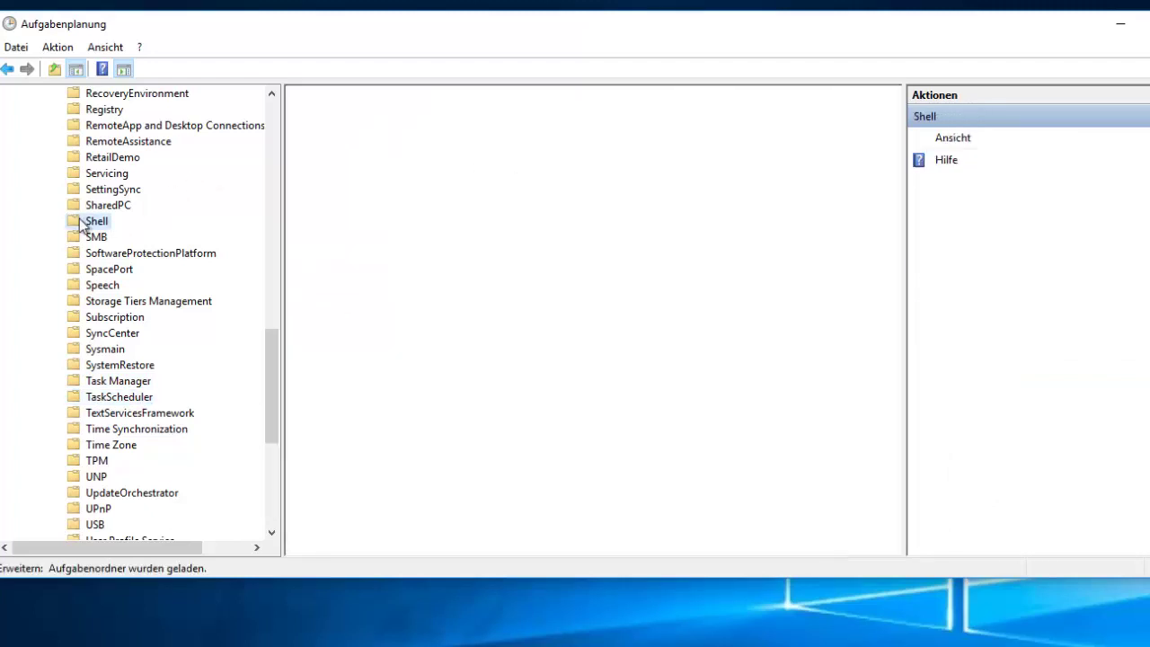
Select the SilentCleanup task in the DiskCleanup folder and widen the Status column of the task list
key(d)
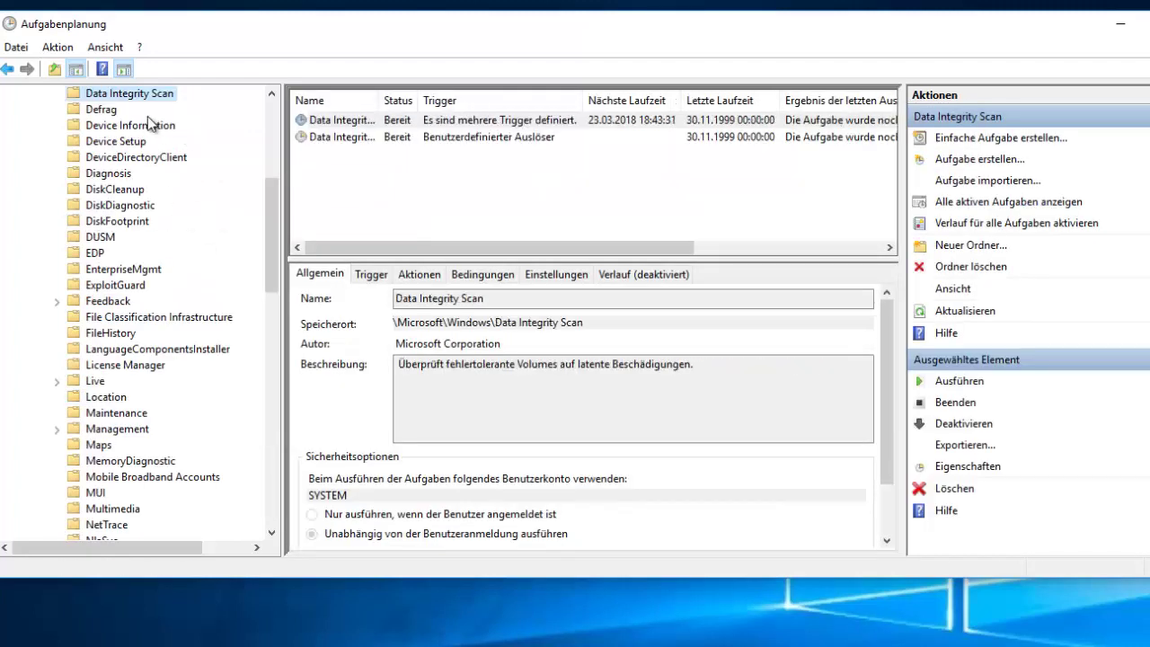
click(123, 191)
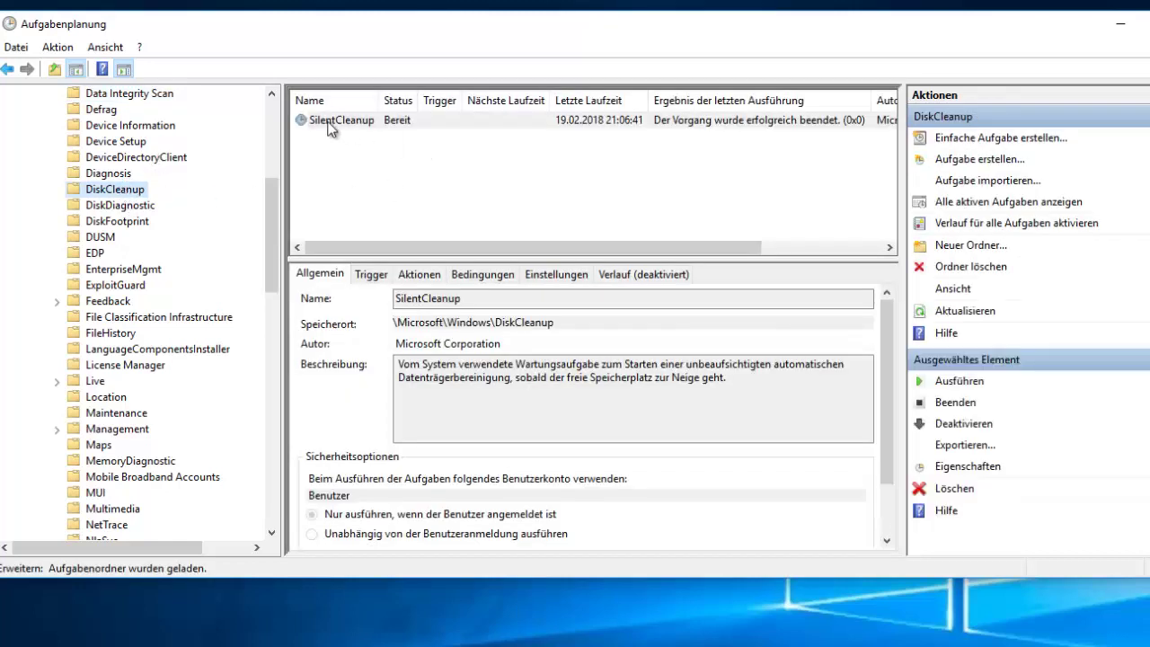
click(335, 124)
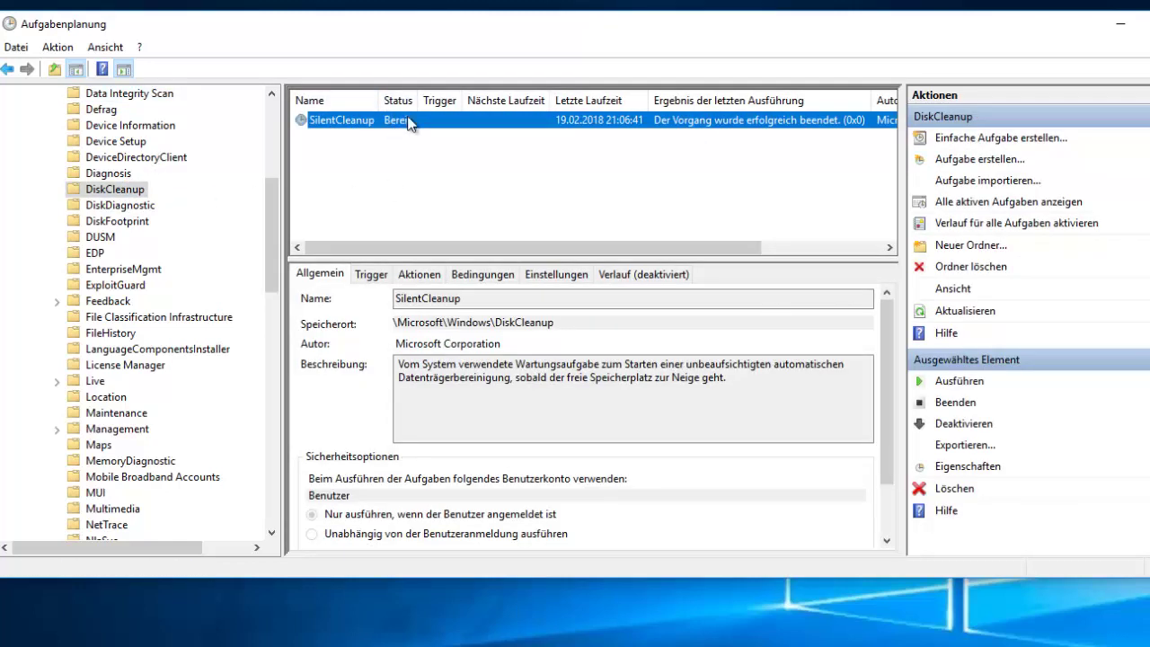
drag(417, 101, 497, 103)
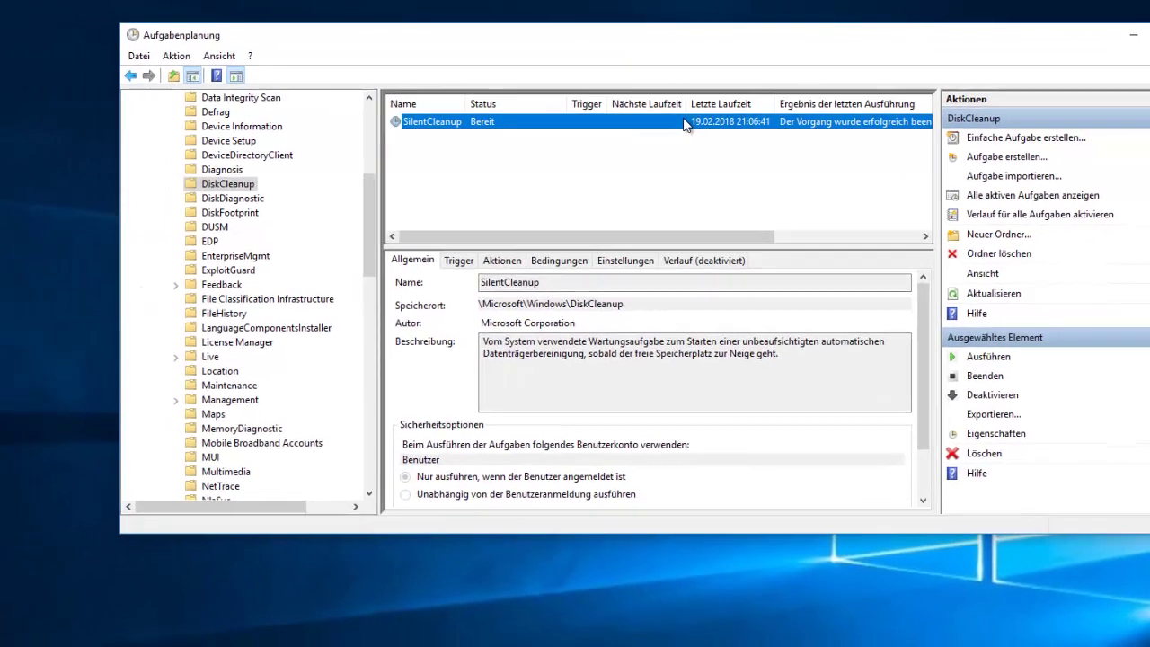
Examine the description and actions in the SilentCleanup task's properties, and close the properties without changes
double_click(685, 124)
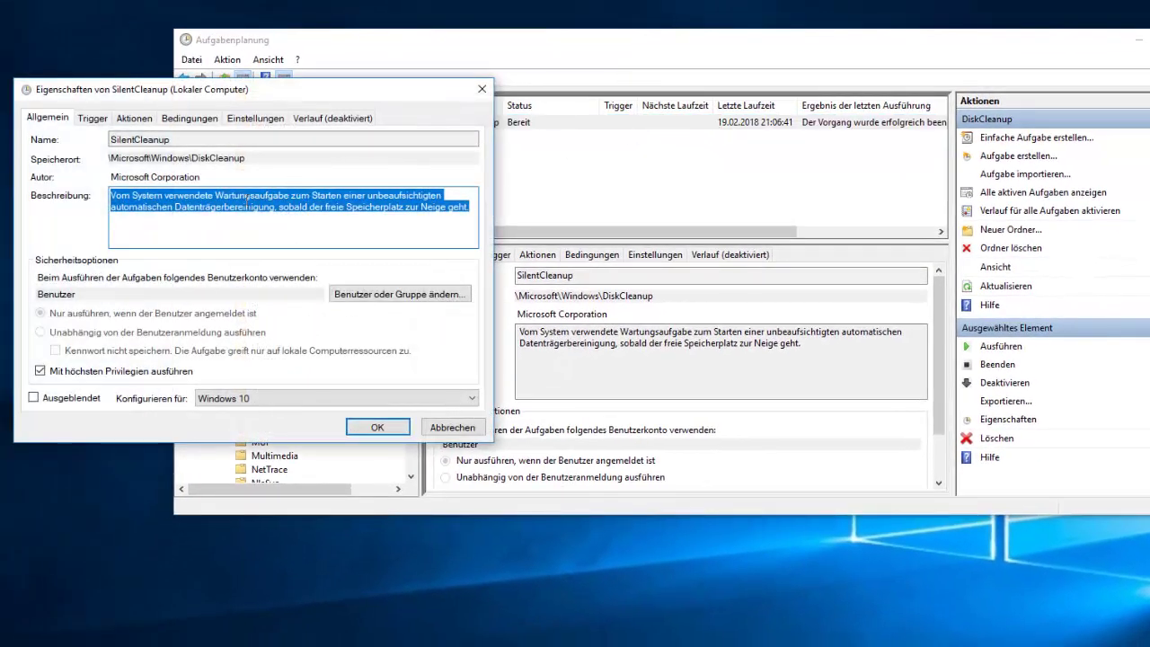
click(139, 213)
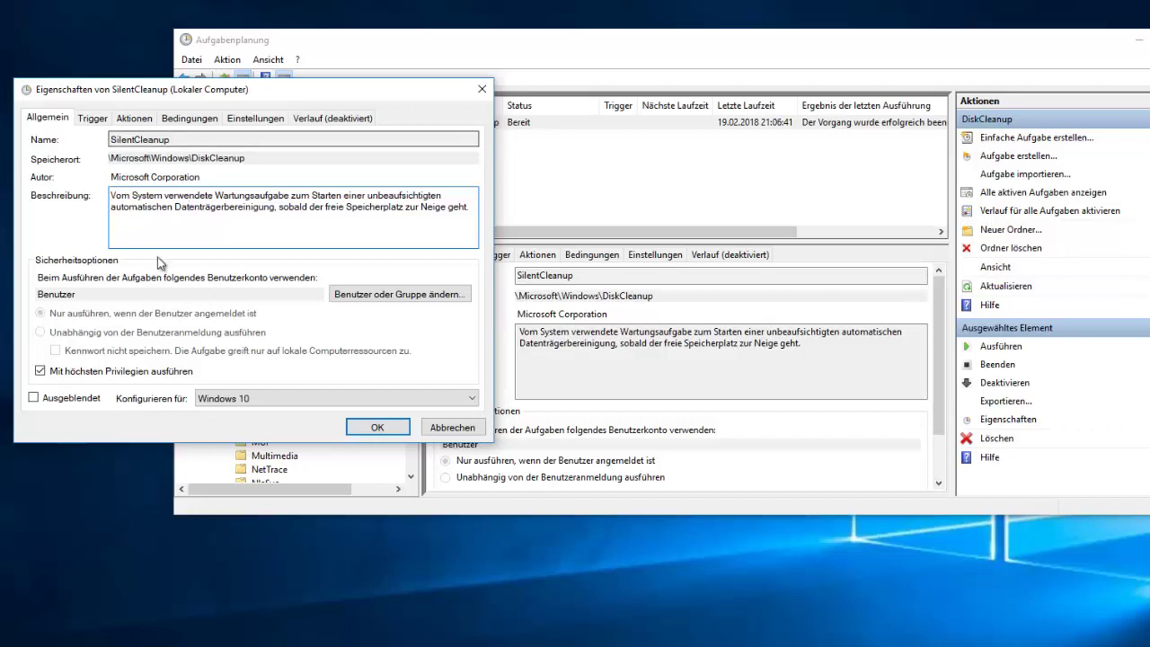
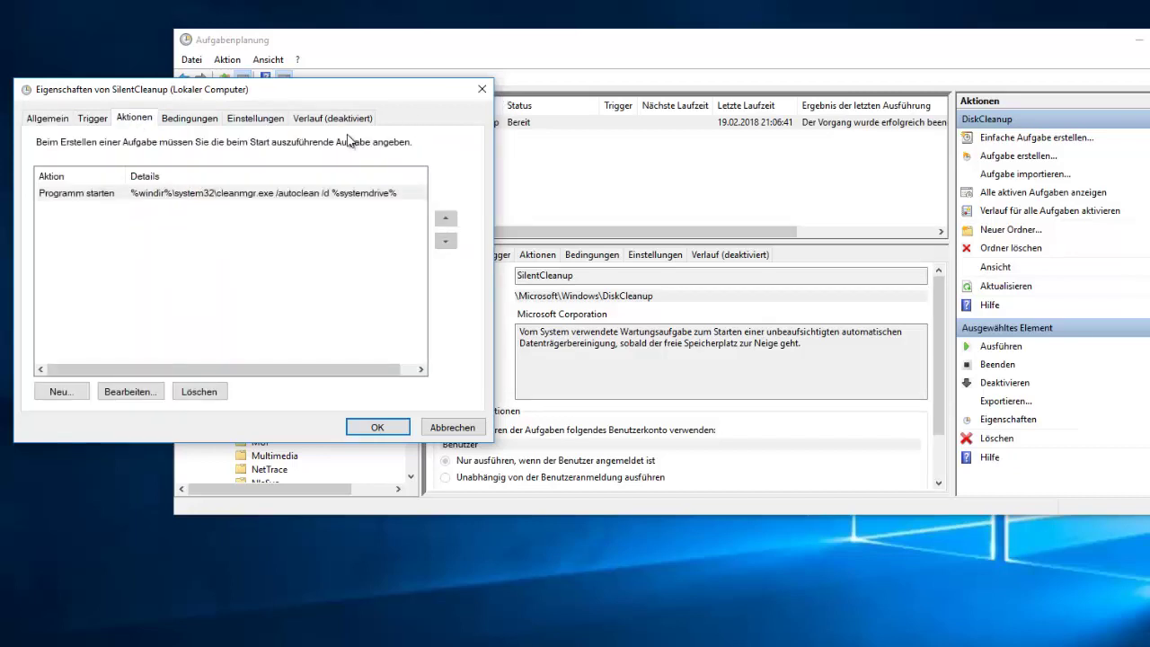
click(482, 89)
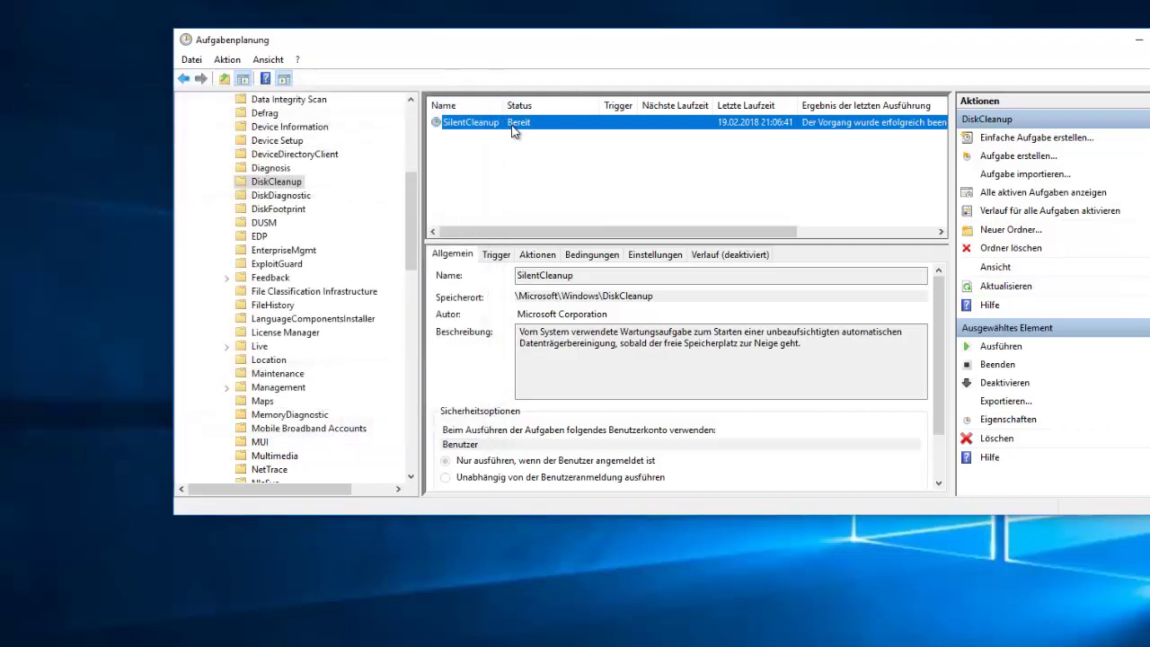
Disable the SilentCleanup task in the DiskCleanup folder and reselect it to check its status and description
right_click(513, 130)
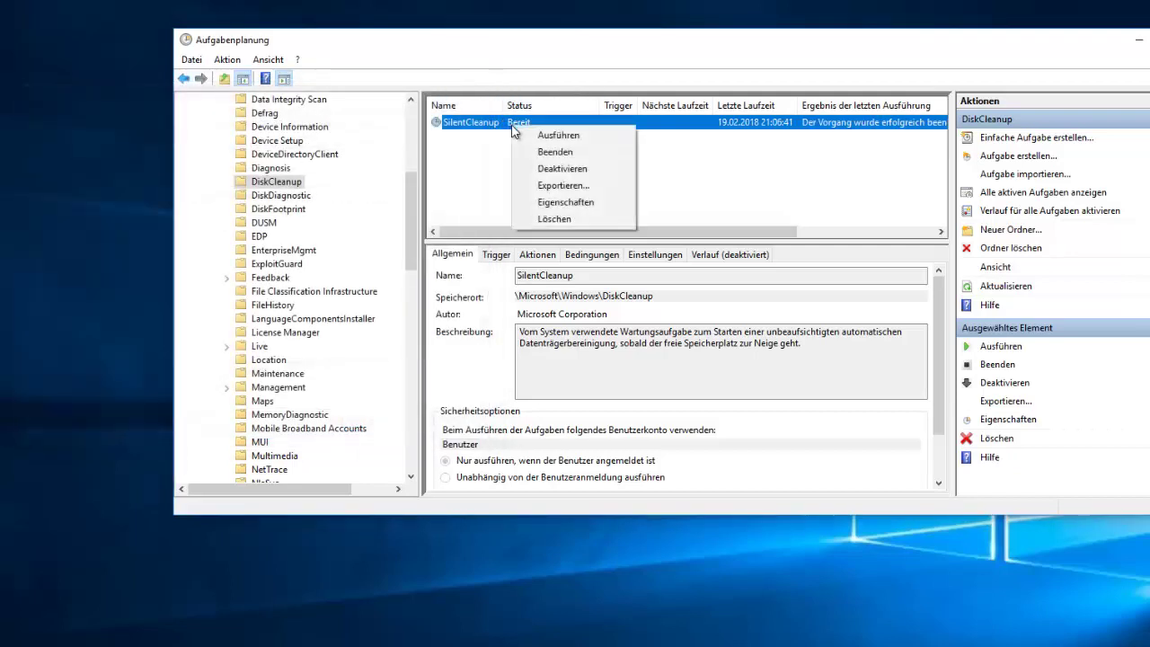
click(577, 172)
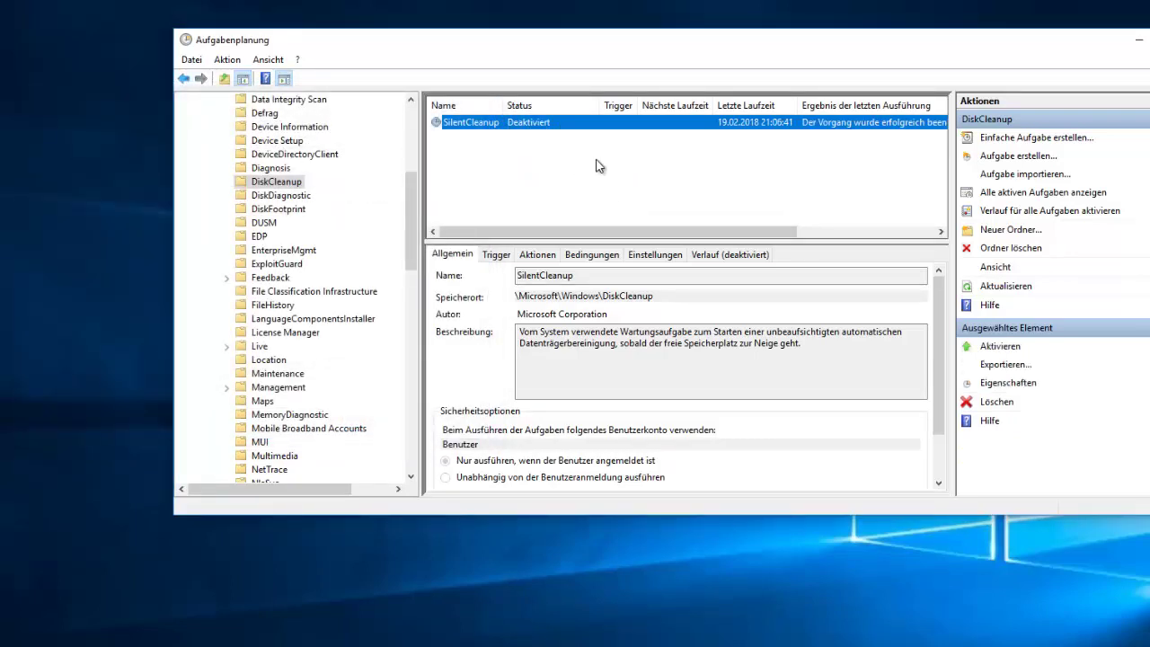
click(581, 181)
click(519, 123)
drag(539, 333, 735, 349)
click(600, 197)
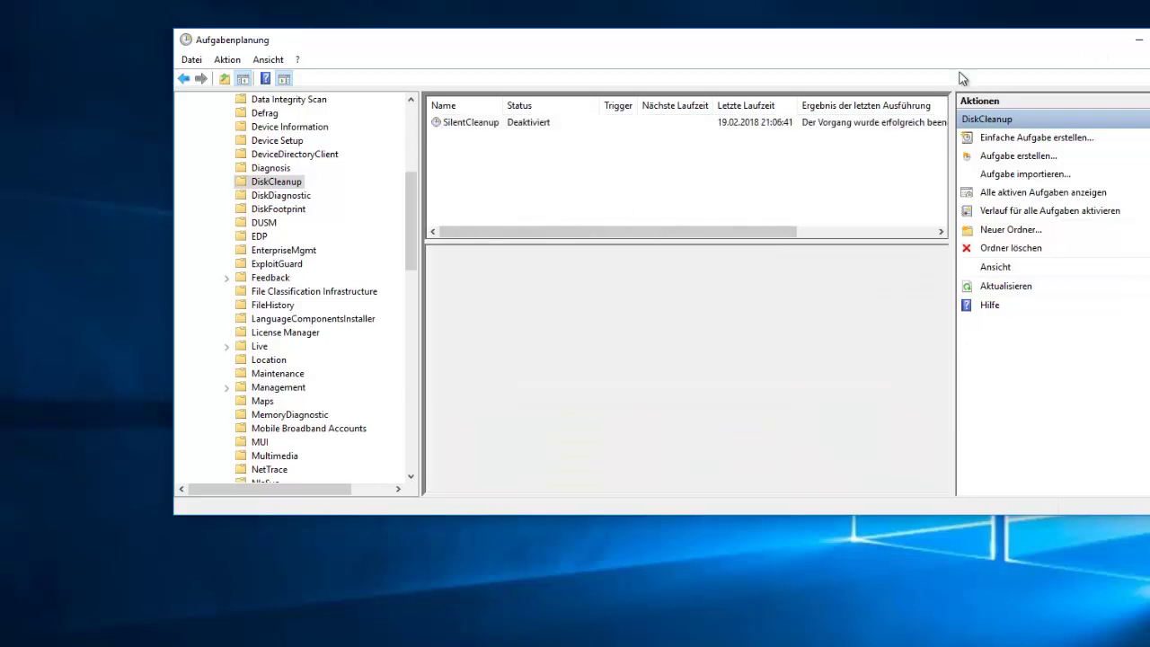
click(648, 122)
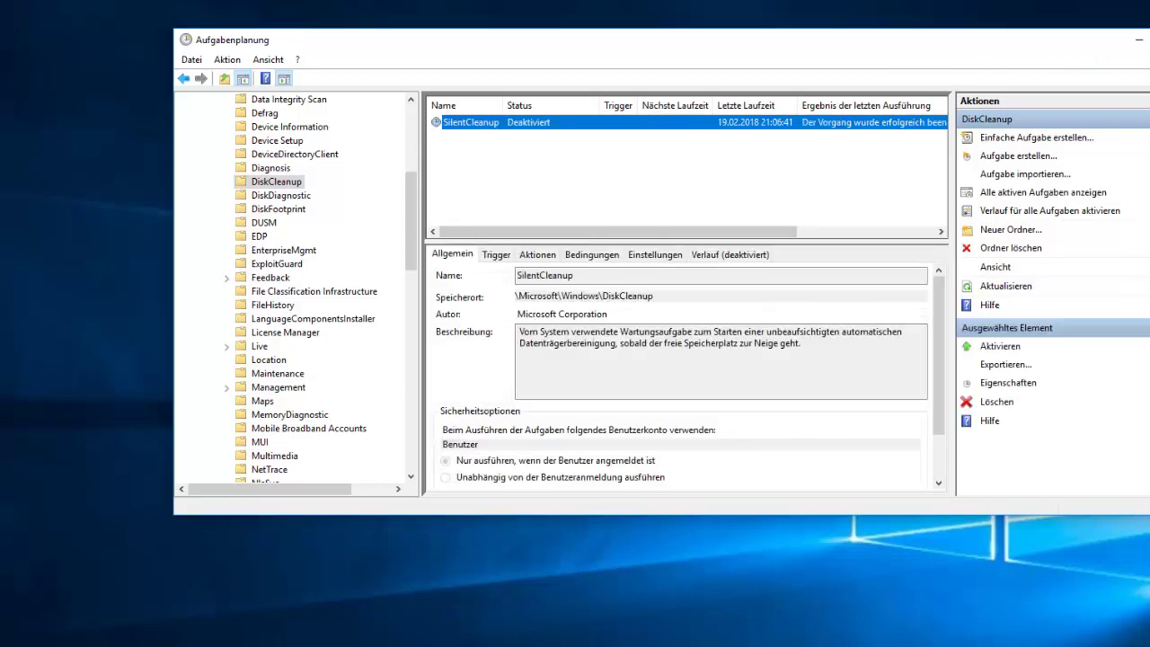
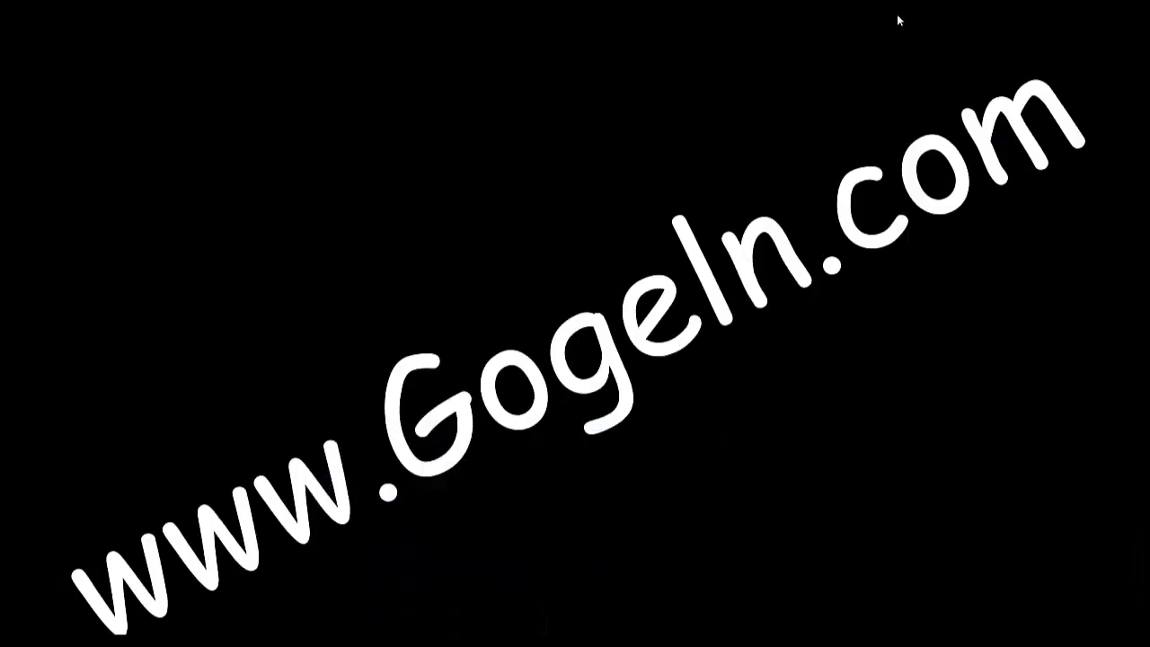
right_click(896, 13)
click(940, 50)
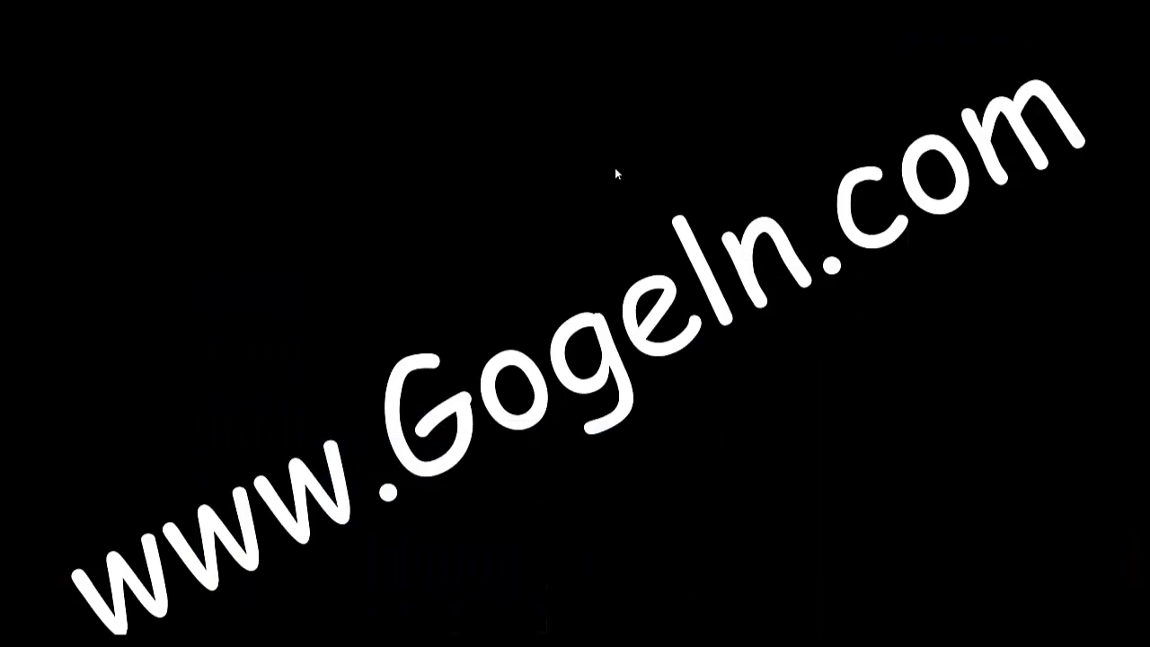